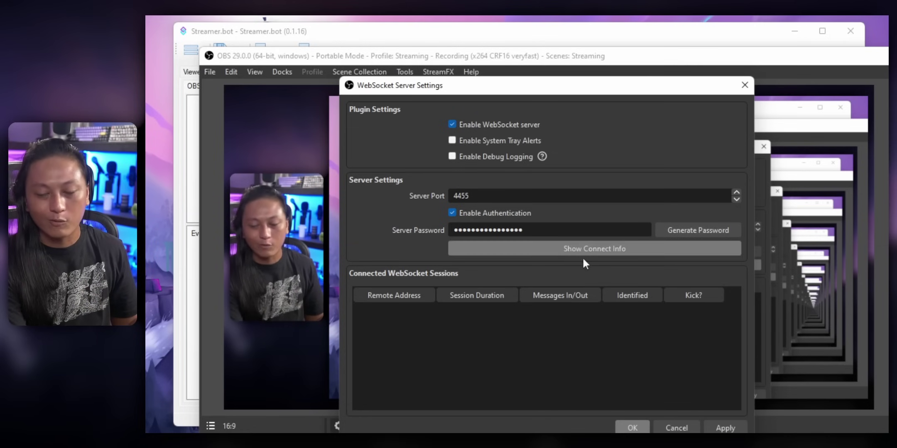
# Confirm the OBS WebSocket server settings, then switch to Streamer.bot and paste the server password into the new OBS connection.
pyautogui.click(632, 428)
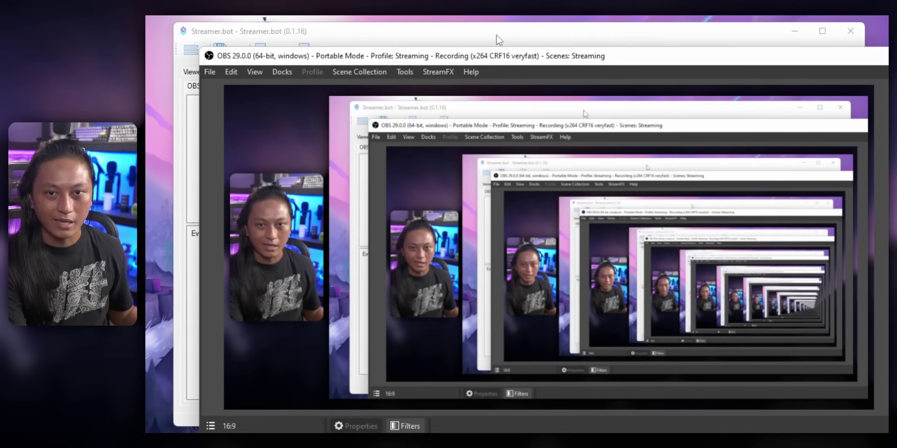
pyautogui.click(496, 35)
pyautogui.hotkey('ctrl', 'v')
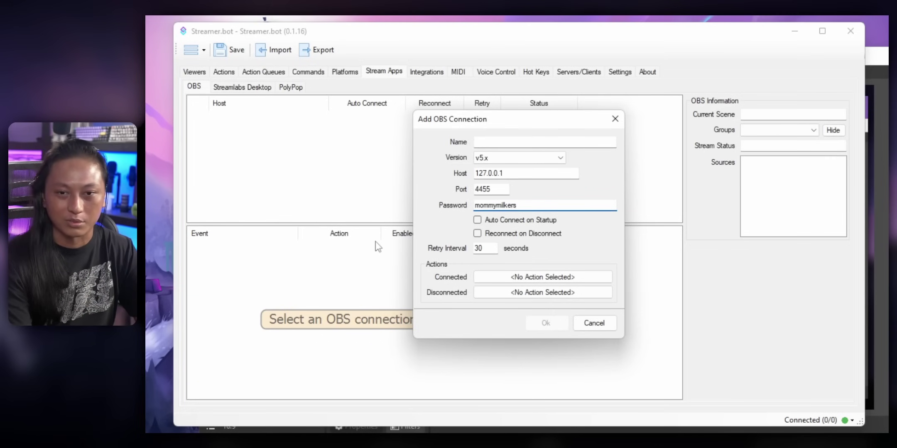
# Enable Auto Connect on Startup and Reconnect on Disconnect, name the connection OBS, and save it.
pyautogui.click(535, 219)
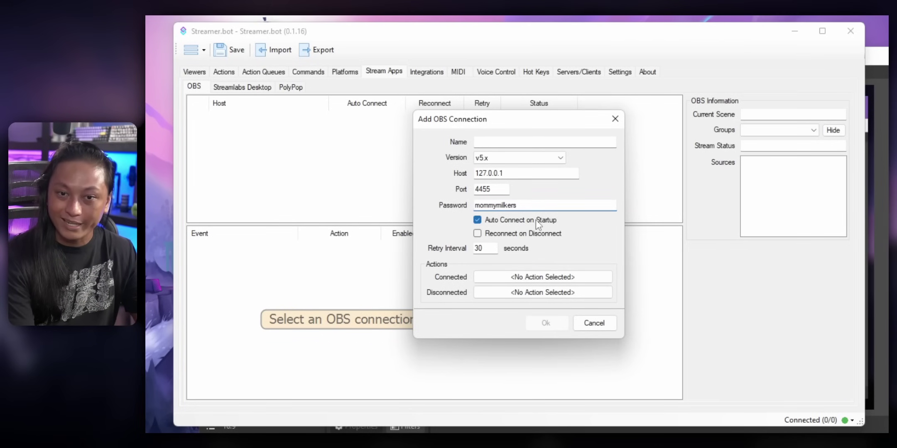
pyautogui.click(547, 234)
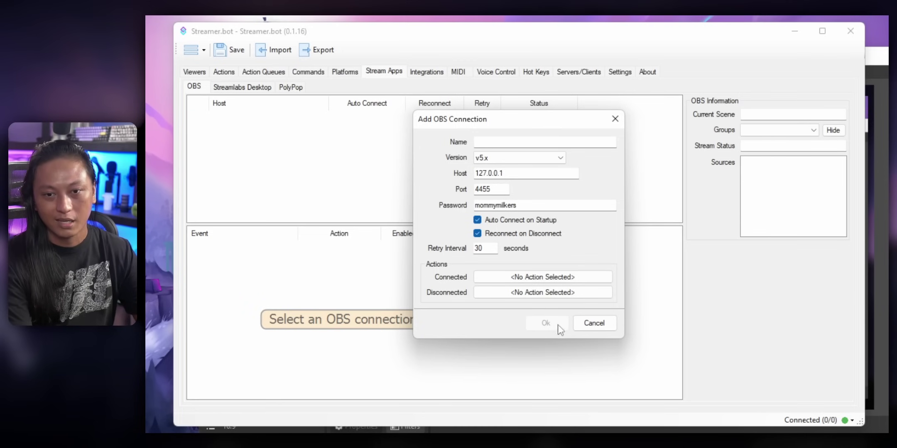
pyautogui.click(550, 142)
pyautogui.write('OBS')
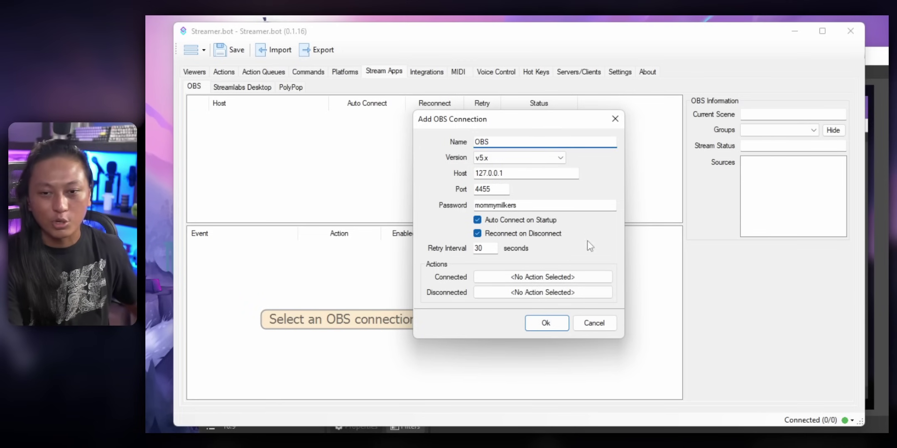
pyautogui.click(530, 324)
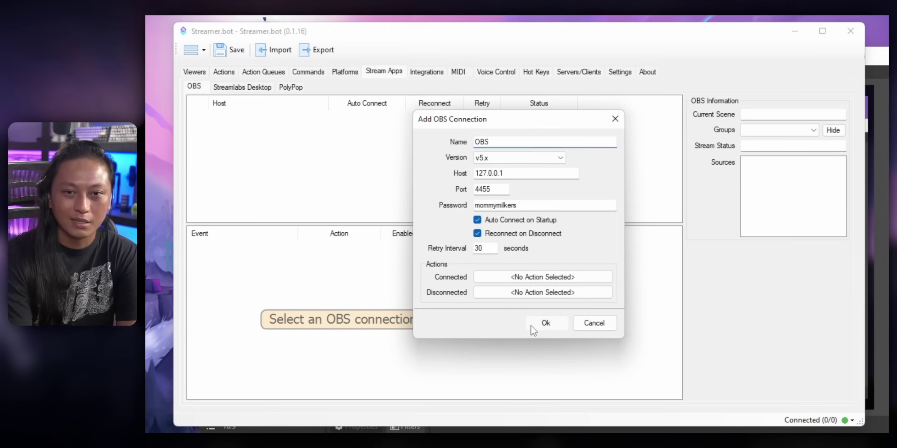
# Connect the saved OBS entry and look over its sources and the Streamlabs Desktop connections.
pyautogui.rightClick(571, 121)
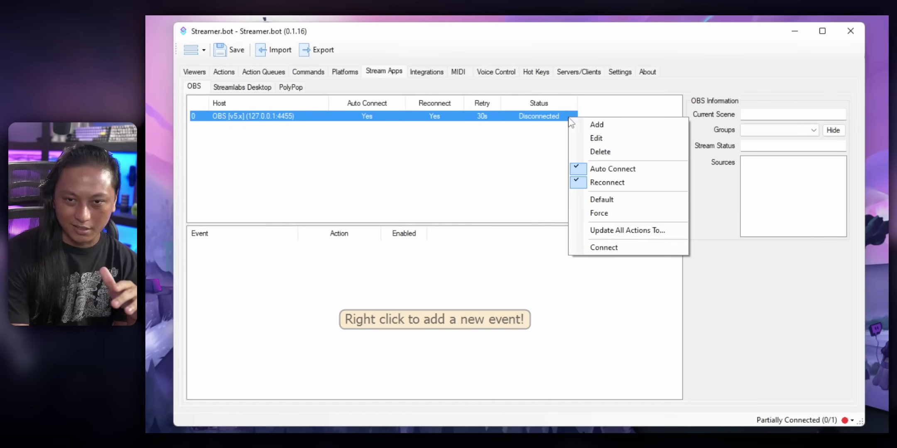
pyautogui.click(629, 245)
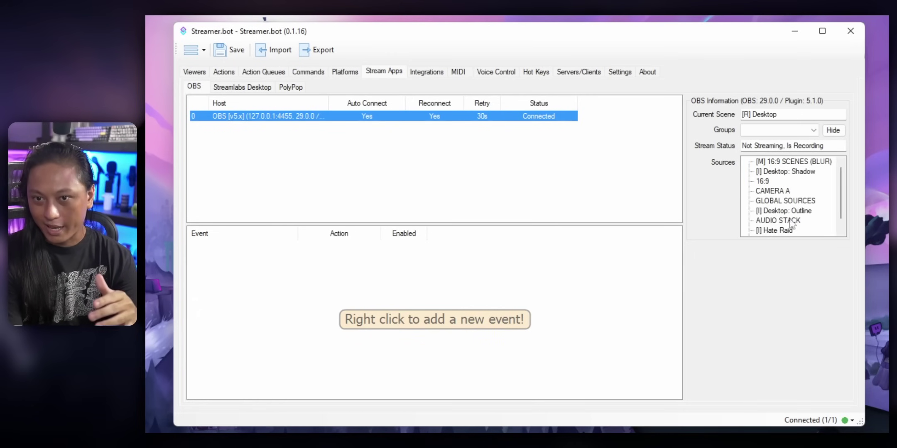
pyautogui.scroll(-1, 799, 178)
pyautogui.scroll(1, 804, 190)
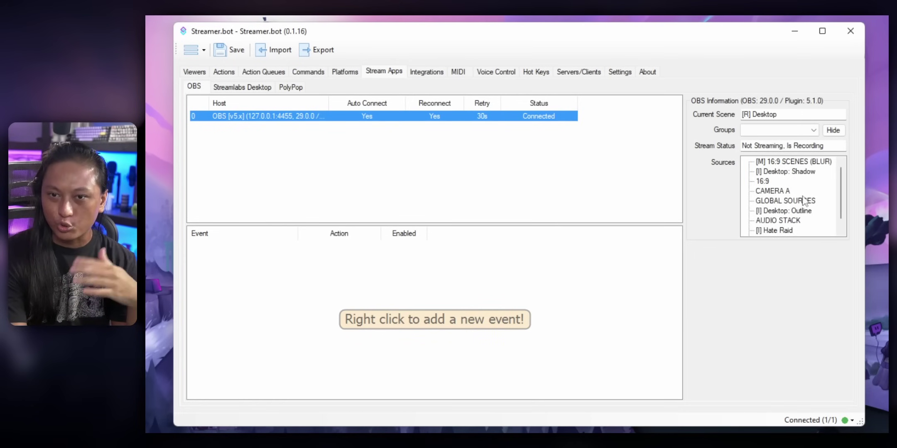
pyautogui.scroll(-1, 800, 192)
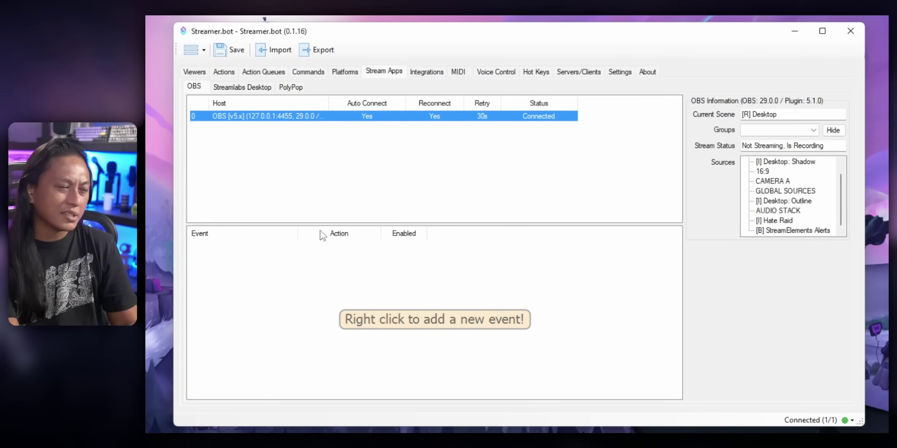
pyautogui.click(251, 91)
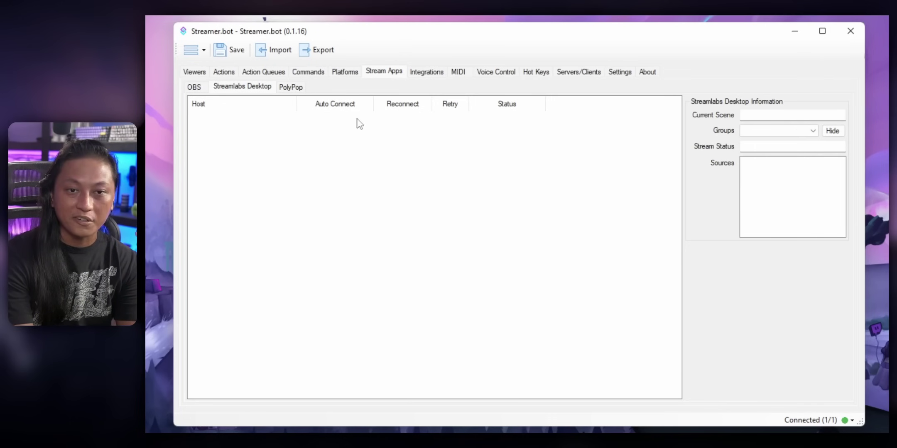
# Log in the Twitch broadcaster account, reviewing the requested permissions and authorizing Streamer.bot in the browser.
pyautogui.click(344, 72)
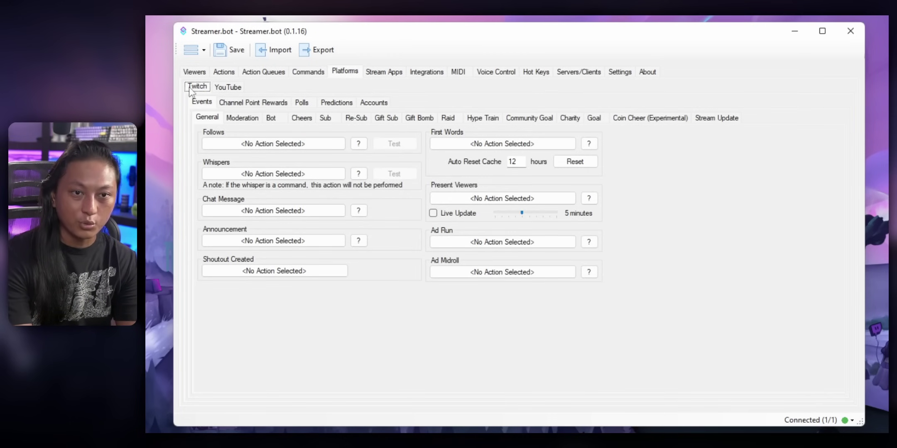
pyautogui.click(373, 102)
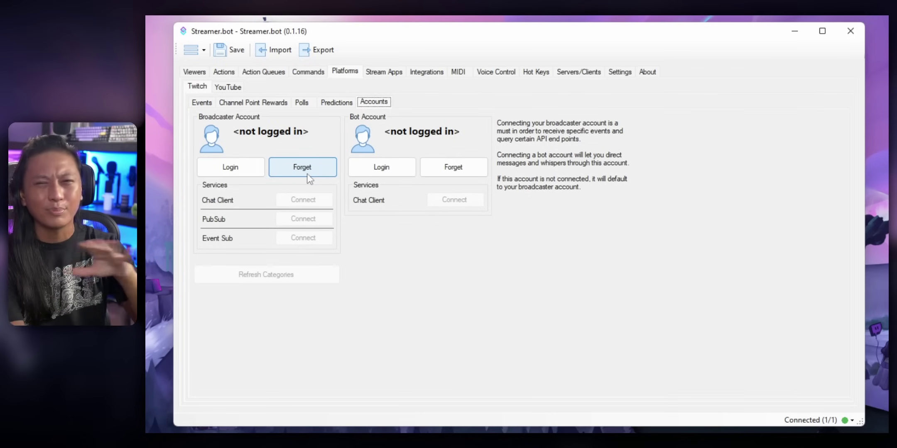
pyautogui.click(243, 168)
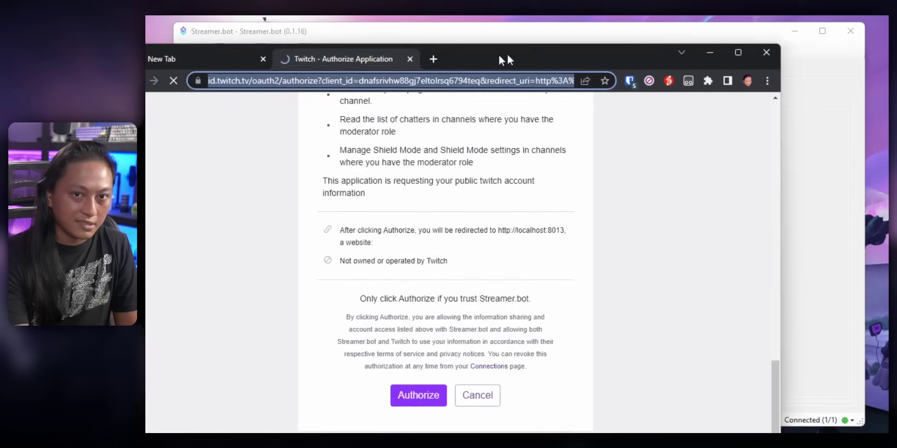
pyautogui.moveTo(504, 59); pyautogui.dragTo(564, 23)
pyautogui.scroll(8, 528, 178)
pyautogui.scroll(12, 519, 191)
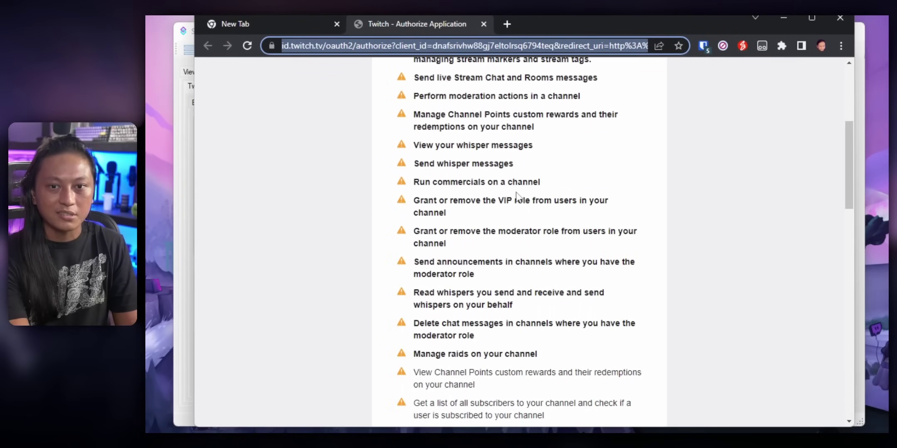
pyautogui.scroll(-8, 498, 201)
pyautogui.scroll(-15, 482, 209)
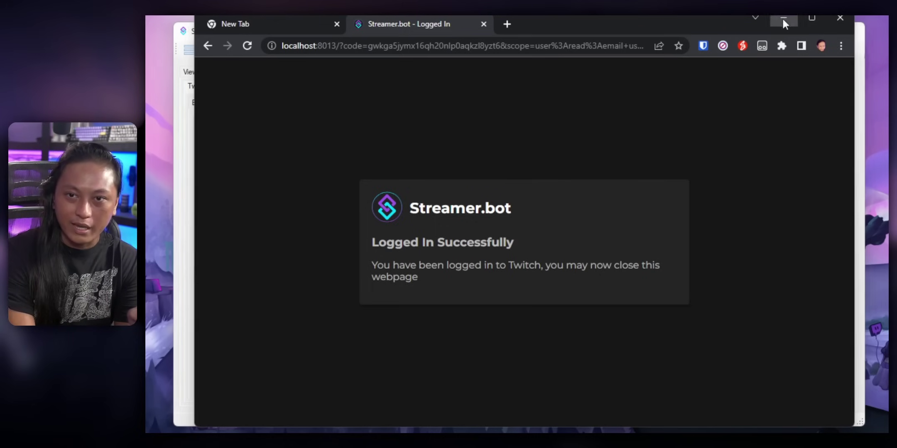
pyautogui.click(784, 21)
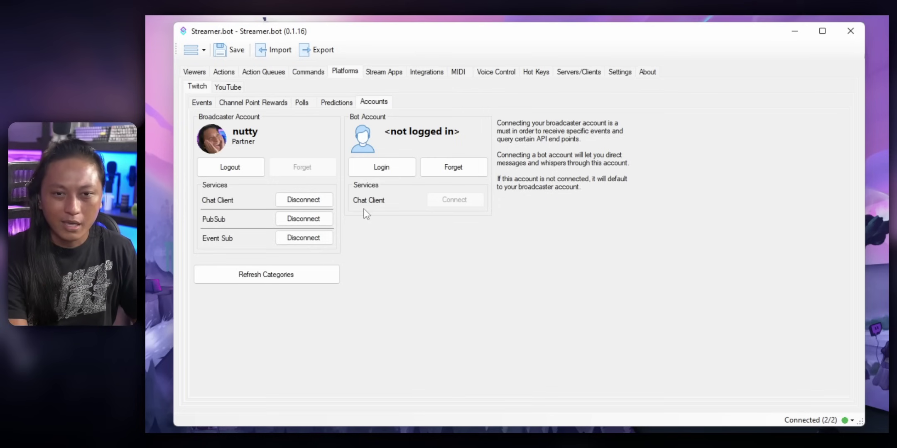
# Start the Twitch bot account login and open its authorization link in a private browser window.
pyautogui.click(392, 172)
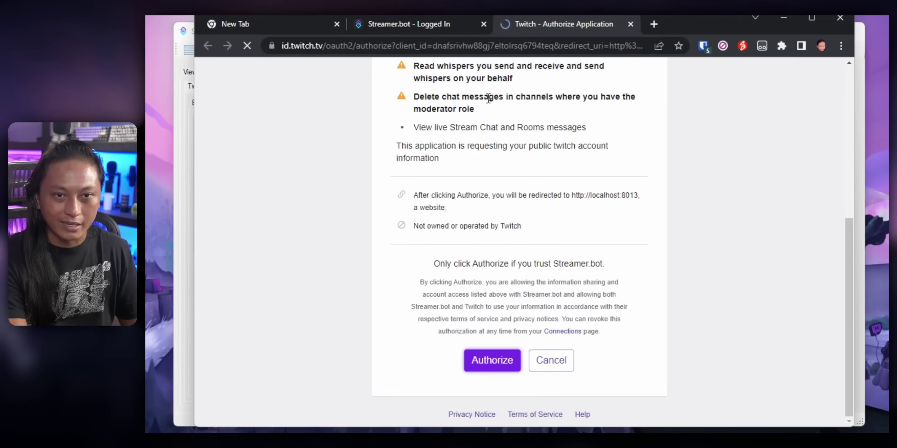
pyautogui.click(559, 46)
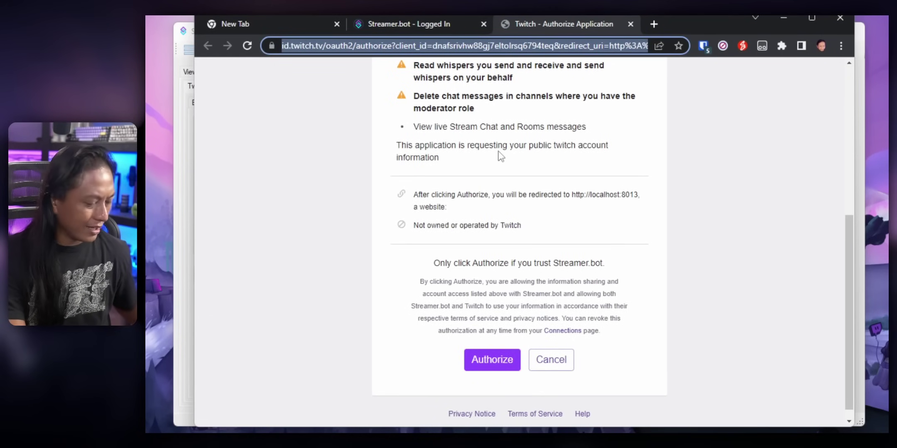
pyautogui.hotkey('ctrl', 'c')
pyautogui.hotkey('ctrl', 'shift', 'n')
pyautogui.hotkey('ctrl', 'v')
pyautogui.press('Return')
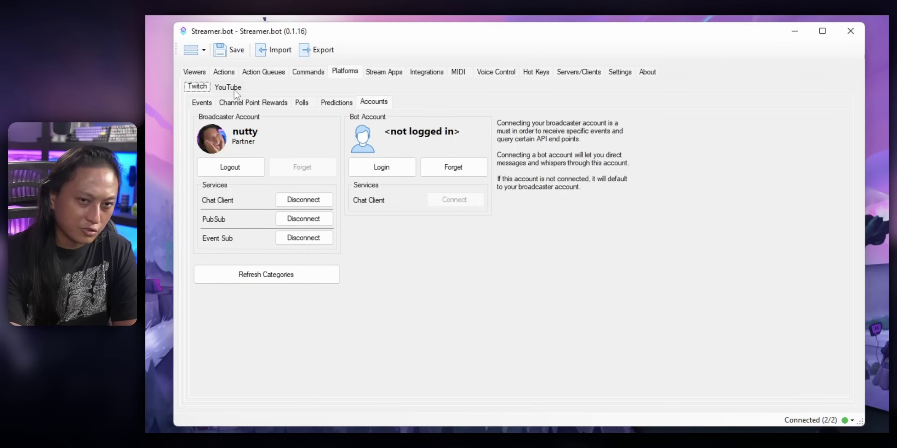
# Enable Auto Connect for the YouTube broadcaster account.
pyautogui.click(229, 88)
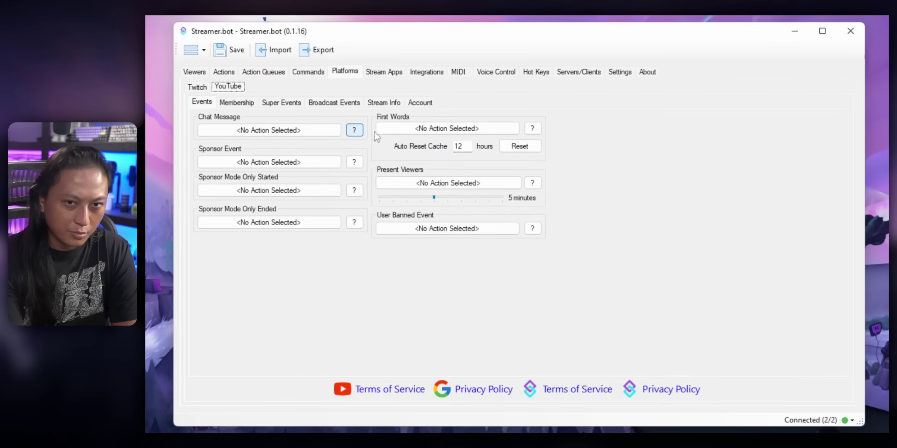
pyautogui.click(421, 102)
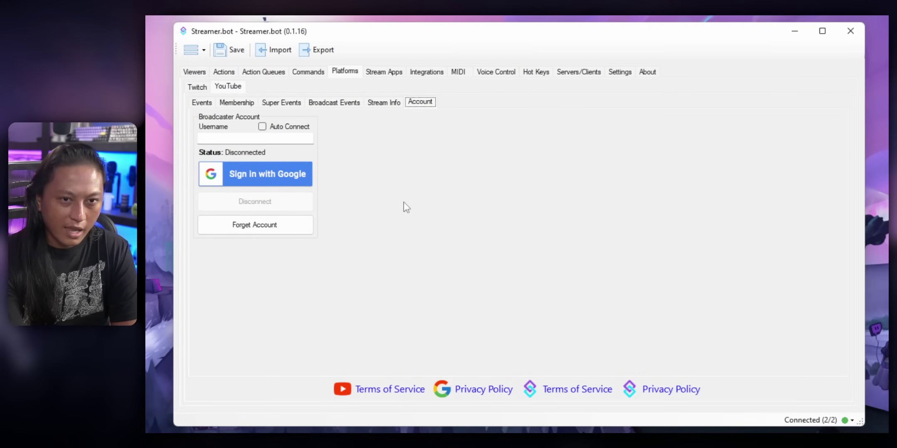
pyautogui.click(261, 128)
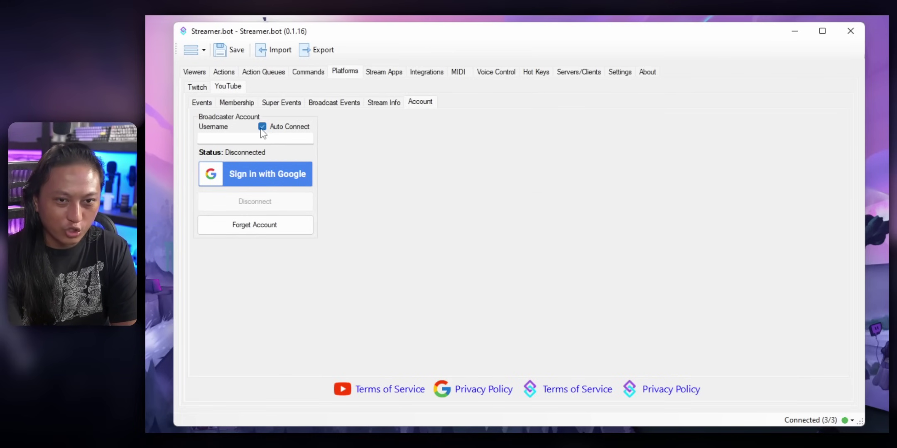
# Sign in to the YouTube account with Google, grant Streamer.bot access, and close the browser window.
pyautogui.click(264, 180)
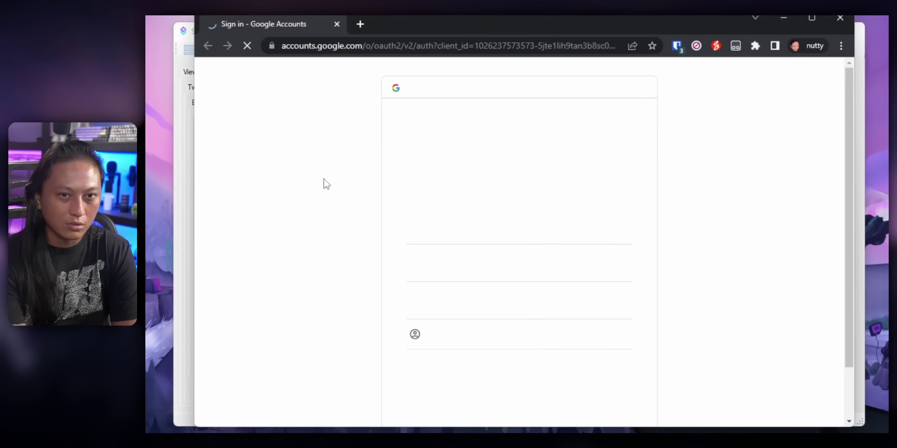
pyautogui.click(519, 262)
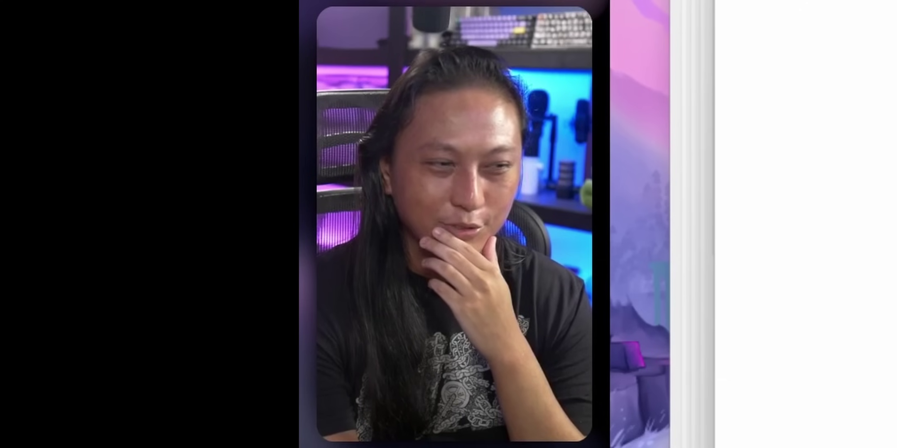
pyautogui.click(457, 287)
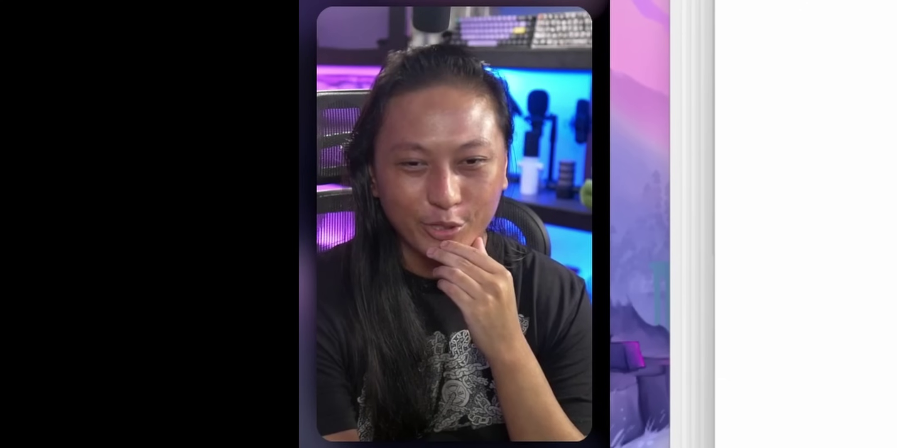
pyautogui.scroll(-5, 596, 336)
pyautogui.click(595, 337)
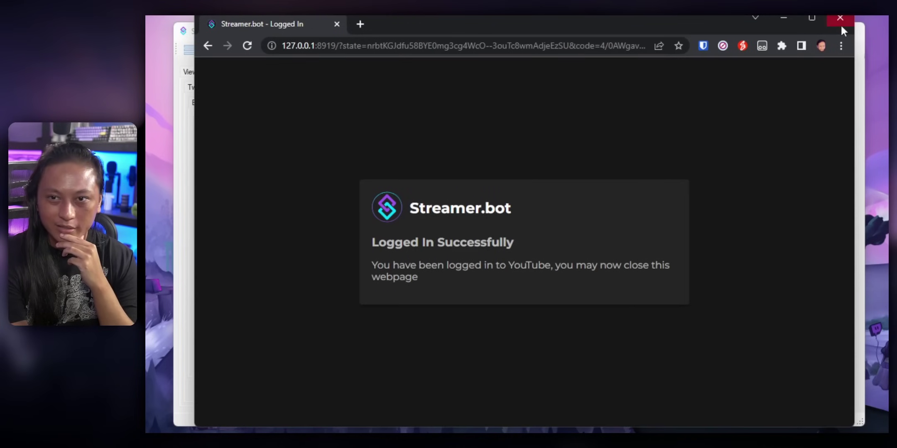
pyautogui.click(840, 21)
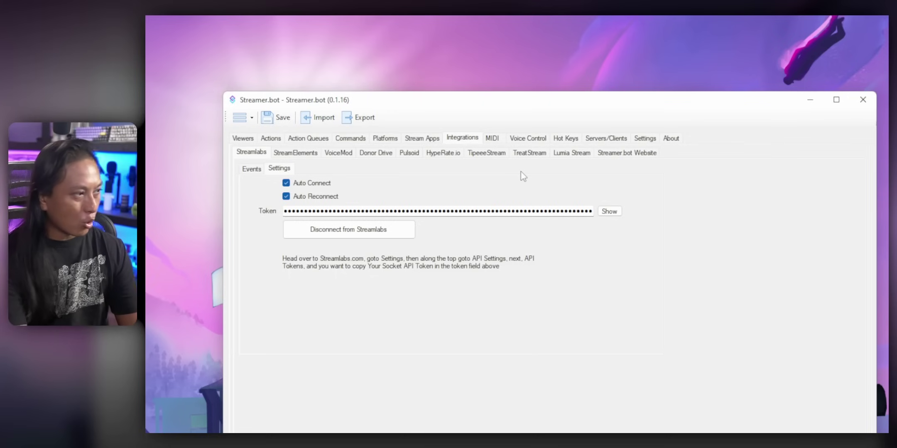
# Add an enabled action named Toggle Camera in the Default queue.
pyautogui.click(272, 138)
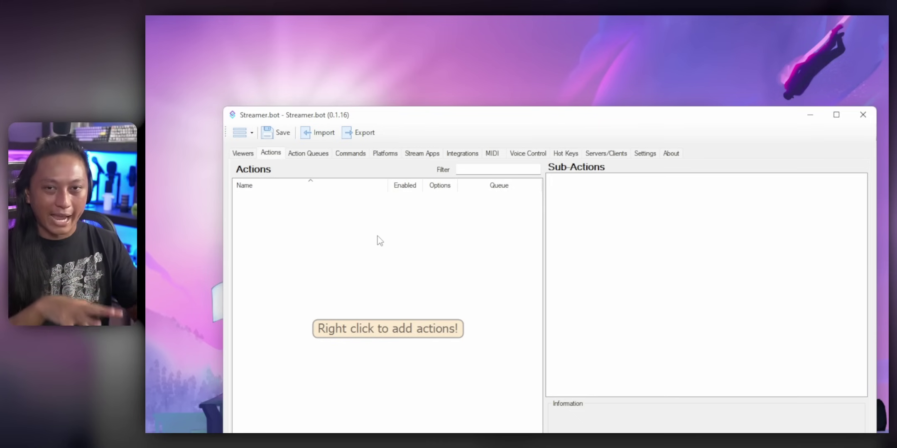
pyautogui.rightClick(305, 222)
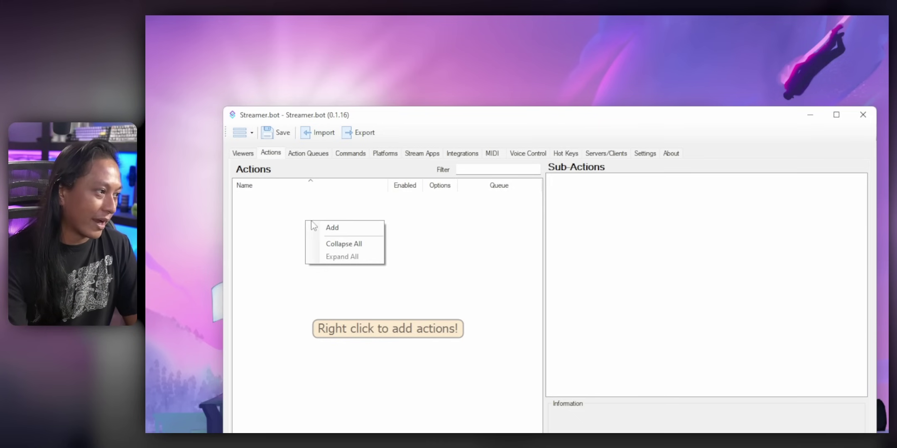
pyautogui.click(326, 227)
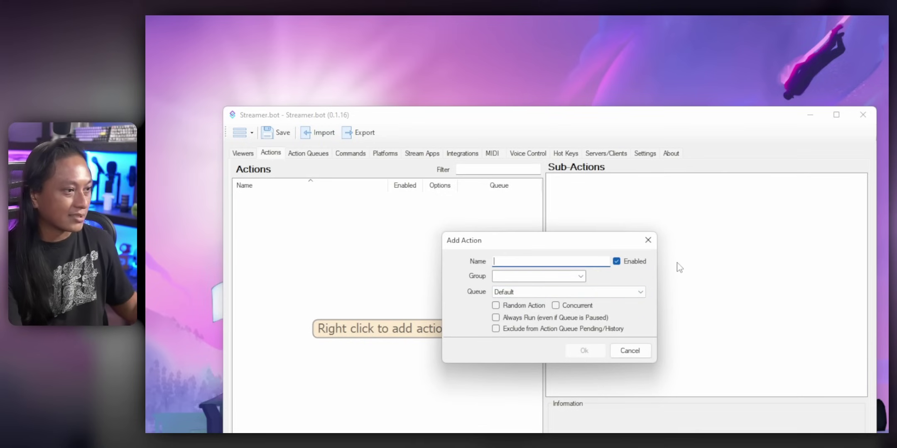
pyautogui.write('Toggle Camera')
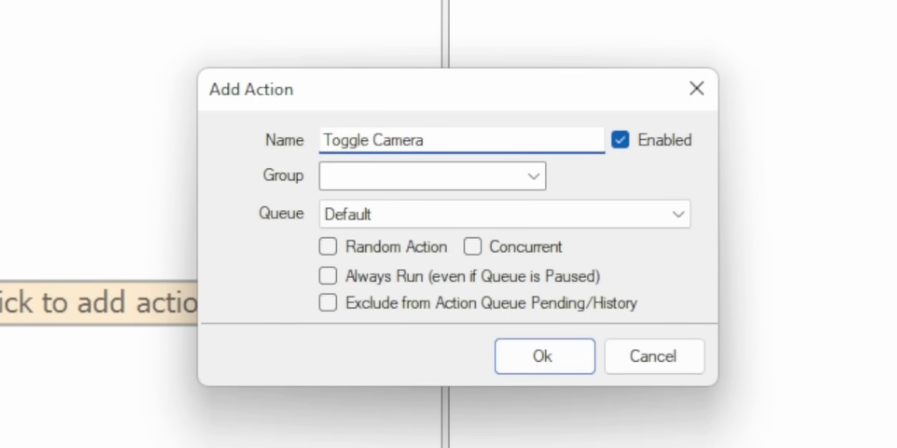
pyautogui.press('Return')
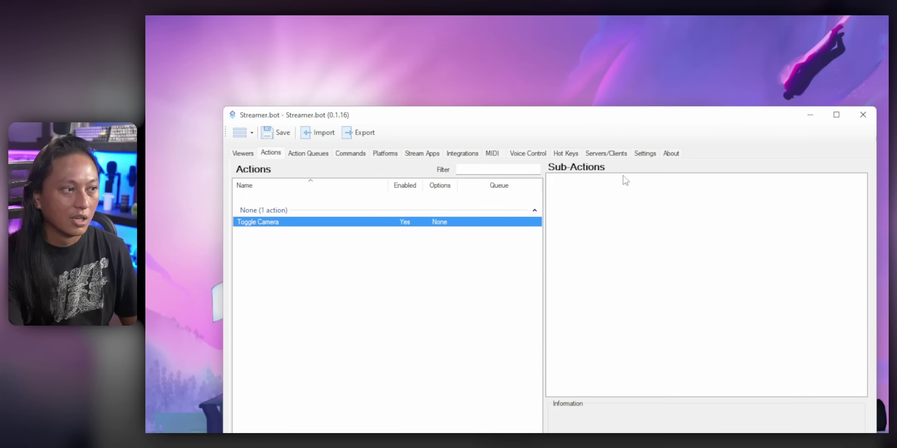
# Start adding an OBS Set Source Visibility State sub-action to the Toggle Camera action.
pyautogui.rightClick(570, 195)
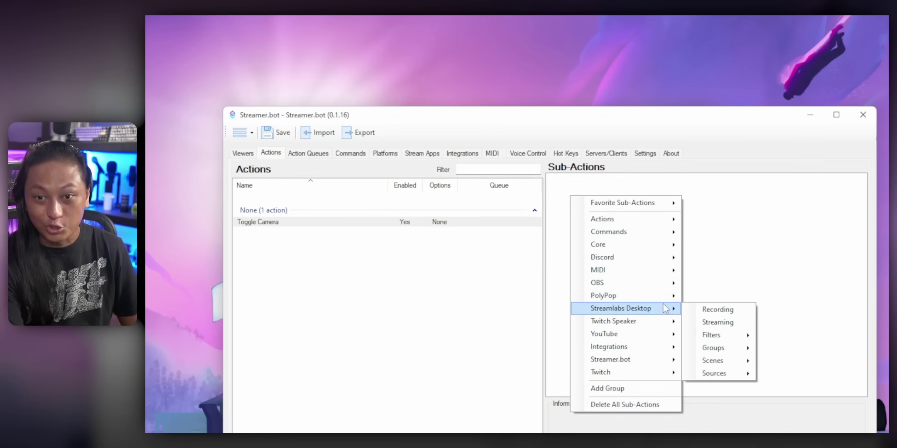
pyautogui.moveTo(679, 311)
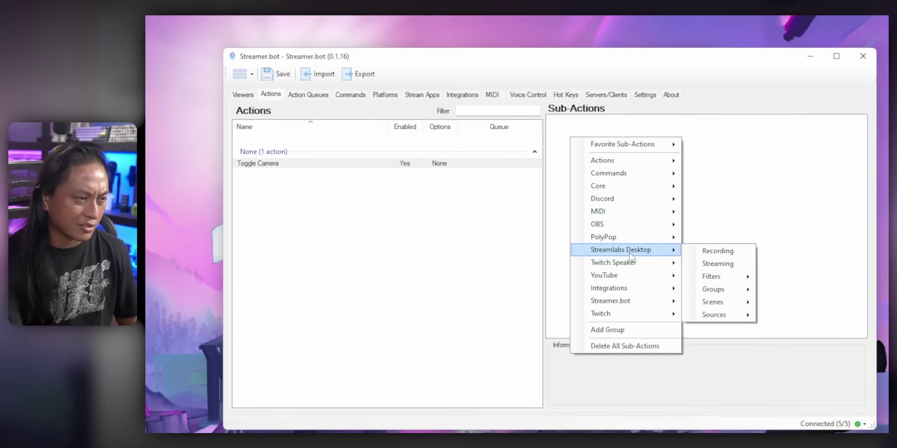
pyautogui.moveTo(623, 314)
pyautogui.moveTo(711, 341)
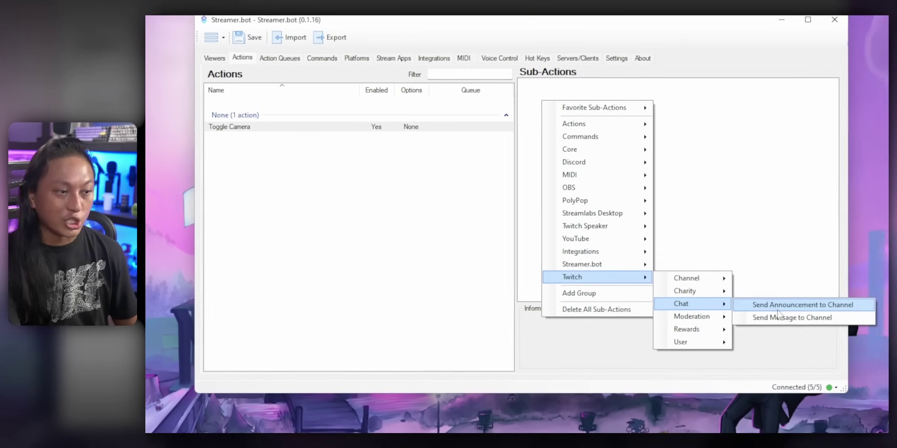
pyautogui.moveTo(698, 316)
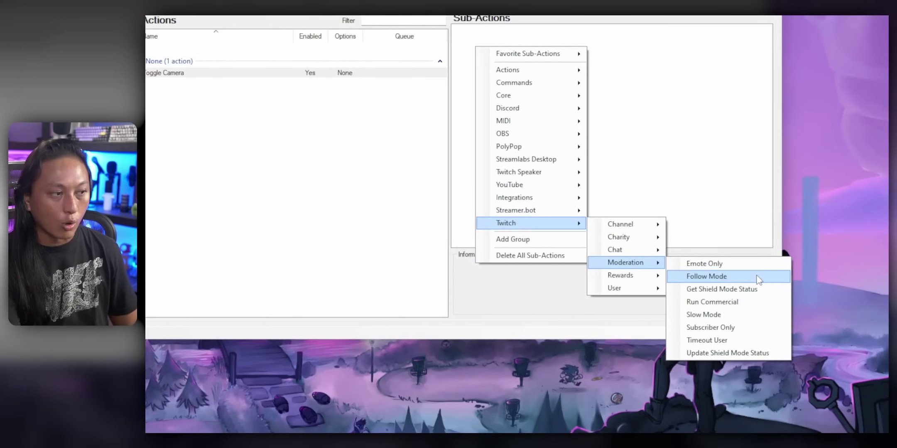
pyautogui.moveTo(552, 134)
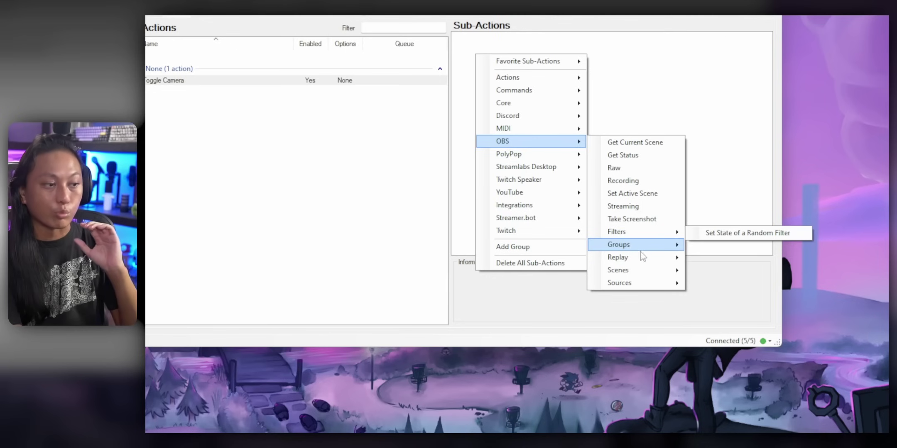
pyautogui.moveTo(643, 258)
pyautogui.moveTo(651, 283)
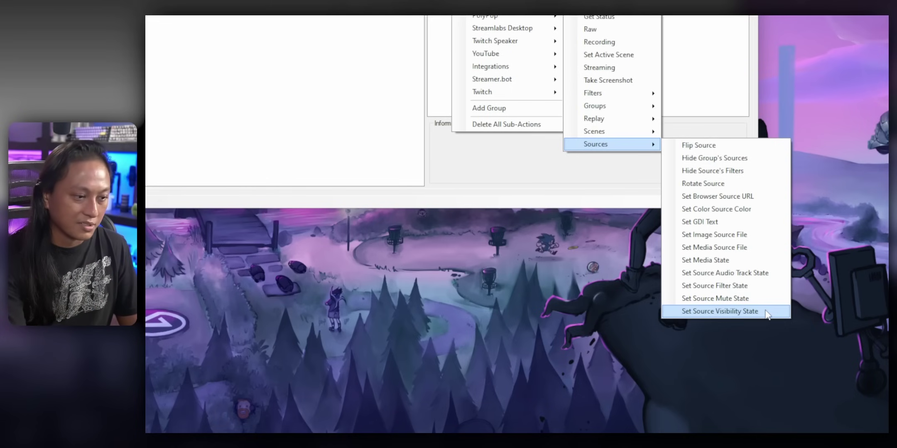
pyautogui.click(766, 312)
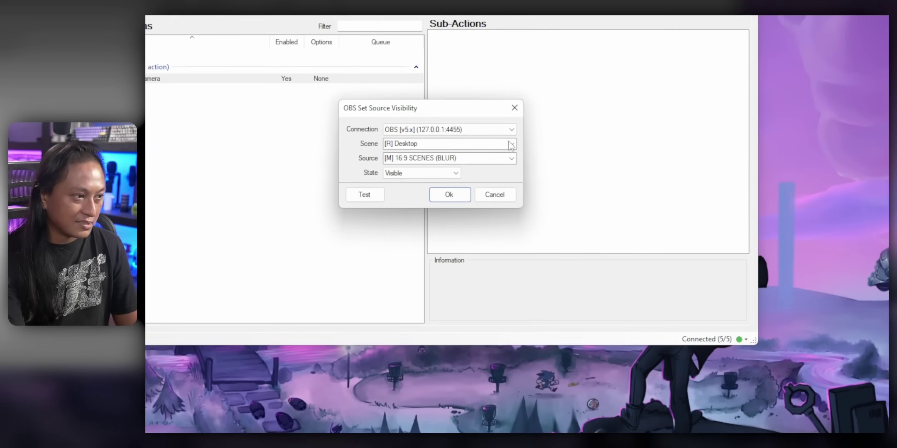
# Target the CAMERA A source in the [R] Desktop scene and set the visibility state to Toggle.
pyautogui.click(511, 144)
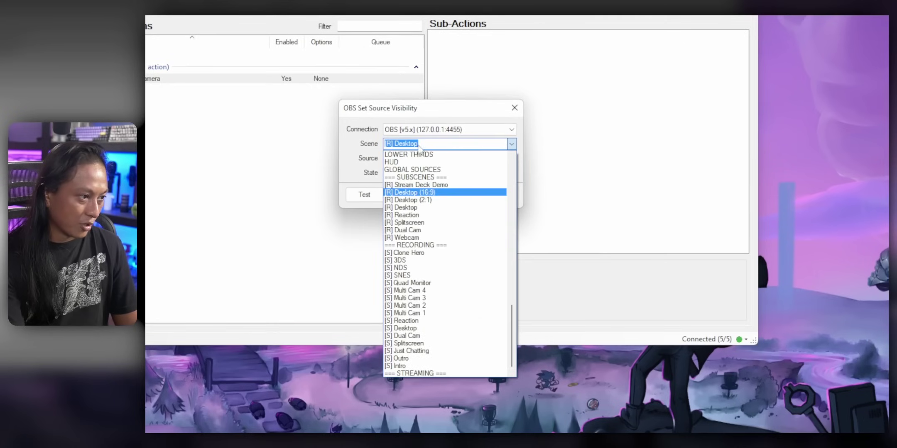
pyautogui.scroll(5, 448, 285)
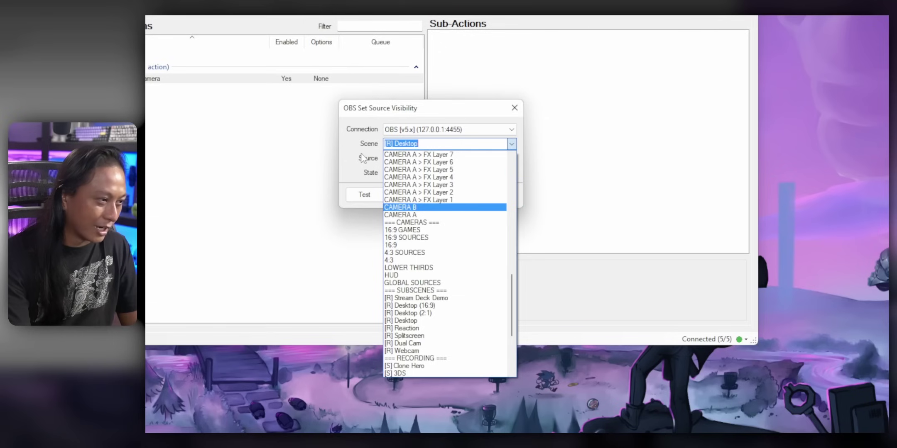
pyautogui.click(368, 147)
pyautogui.click(511, 159)
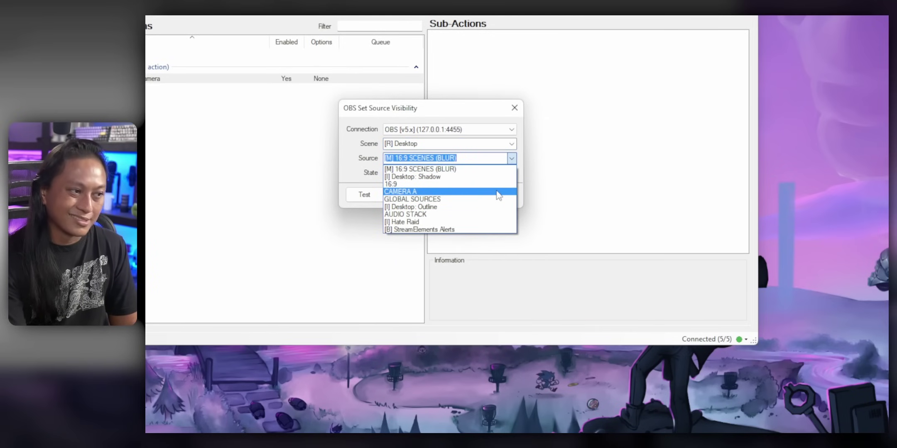
pyautogui.click(499, 192)
pyautogui.click(436, 173)
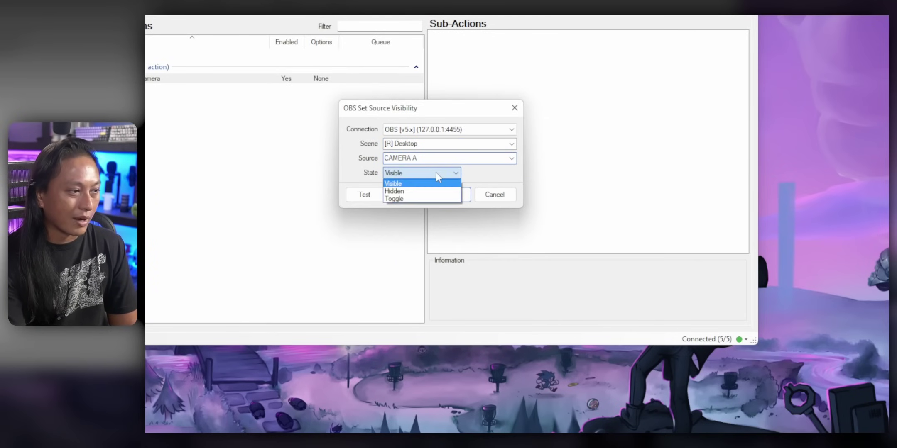
# Test the CAMERA A visibility toggle several times and confirm the sub-action.
pyautogui.click(379, 197)
pyautogui.click(381, 196)
pyautogui.click(381, 194)
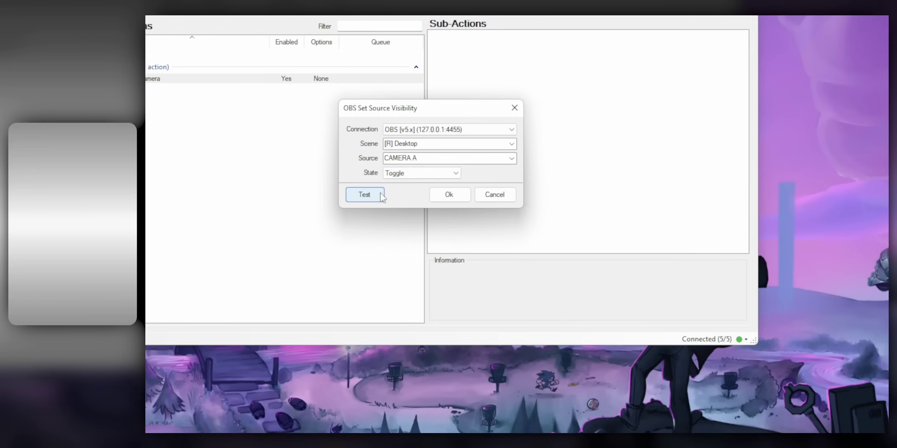
pyautogui.click(380, 194)
pyautogui.click(379, 195)
pyautogui.click(379, 197)
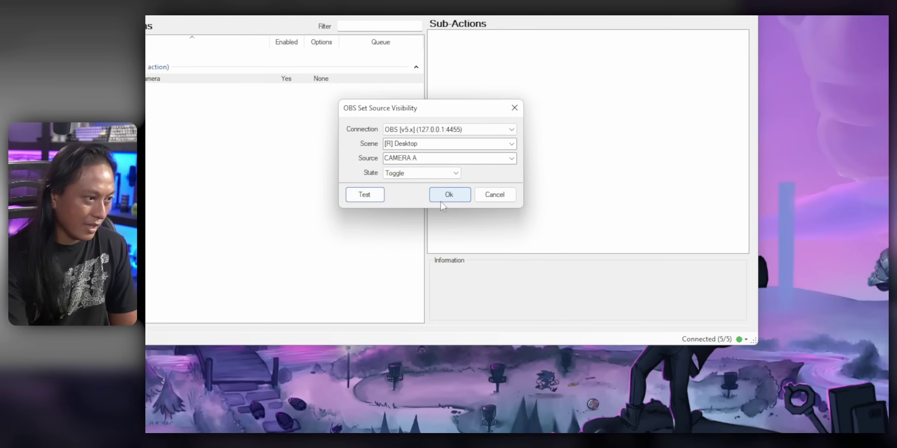
pyautogui.click(462, 196)
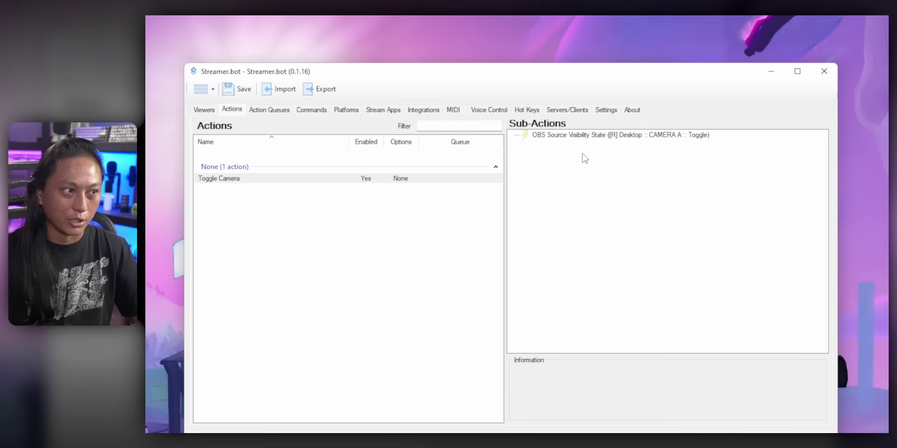
# Add a Core Delay sub-action of 5000 milliseconds after the source visibility sub-action.
pyautogui.rightClick(559, 157)
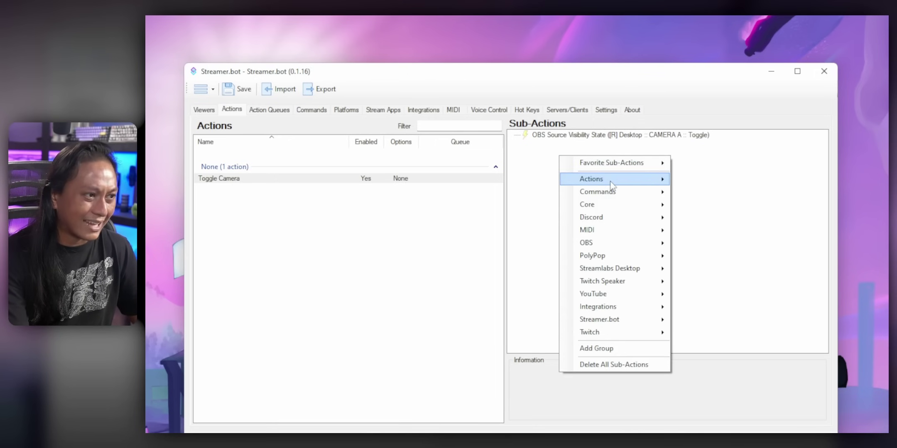
pyautogui.moveTo(611, 181)
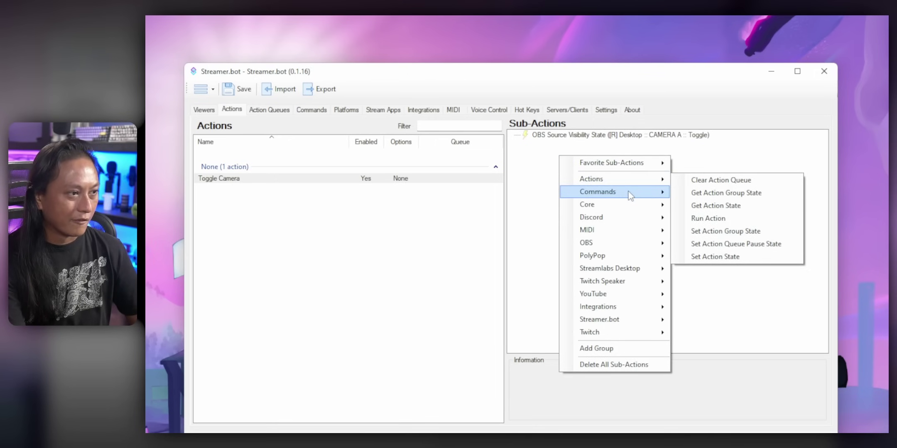
pyautogui.moveTo(626, 208)
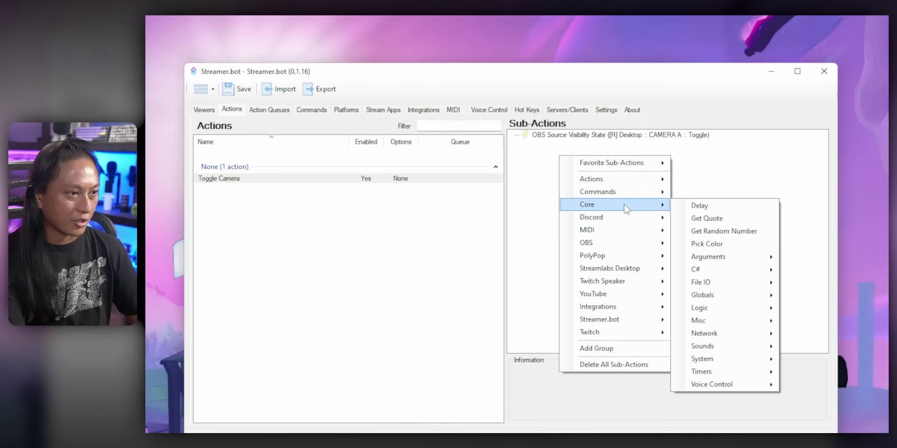
pyautogui.click(731, 206)
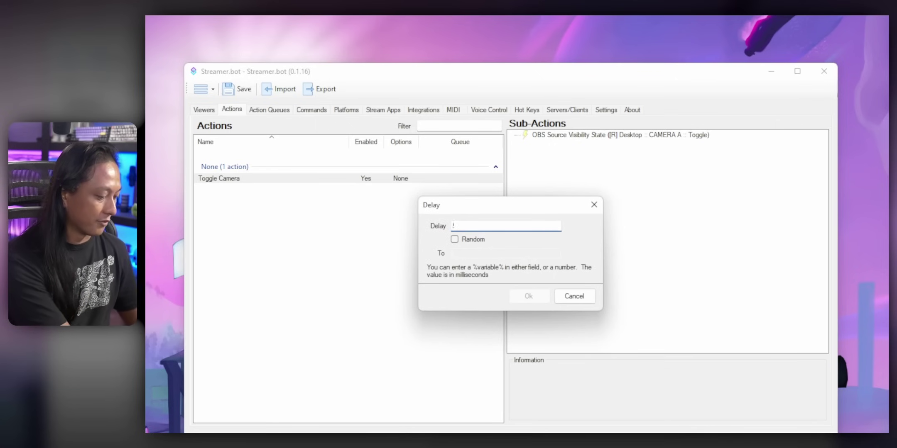
pyautogui.write('5000')
pyautogui.press('Return')
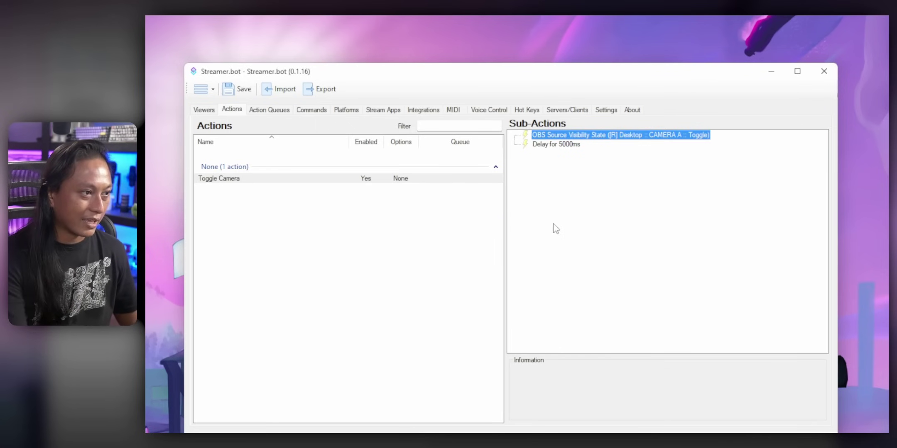
# Duplicate the CAMERA A visibility toggle sub-action so that it also runs after the delay.
pyautogui.rightClick(667, 140)
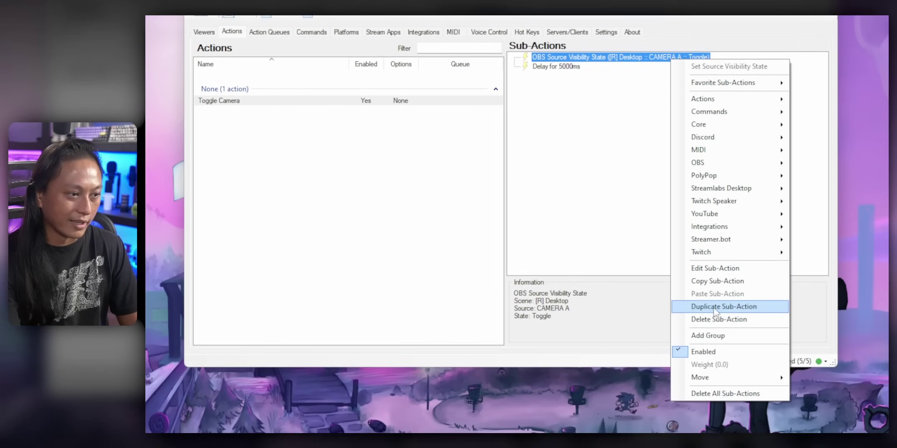
pyautogui.click(715, 307)
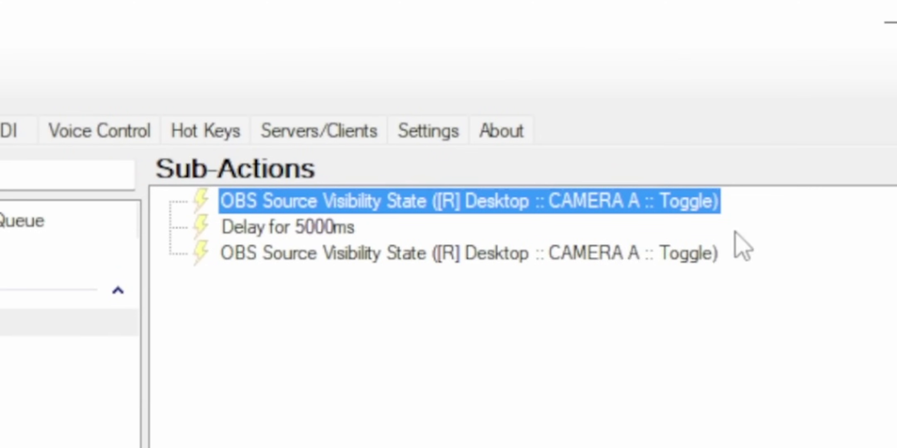
pyautogui.press('Down')
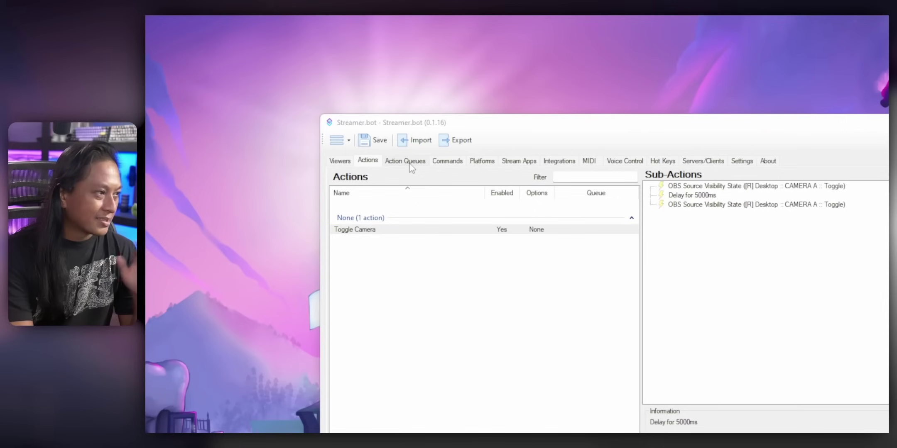
# Create a new command with the text !toggle in Basic mode.
pyautogui.click(405, 160)
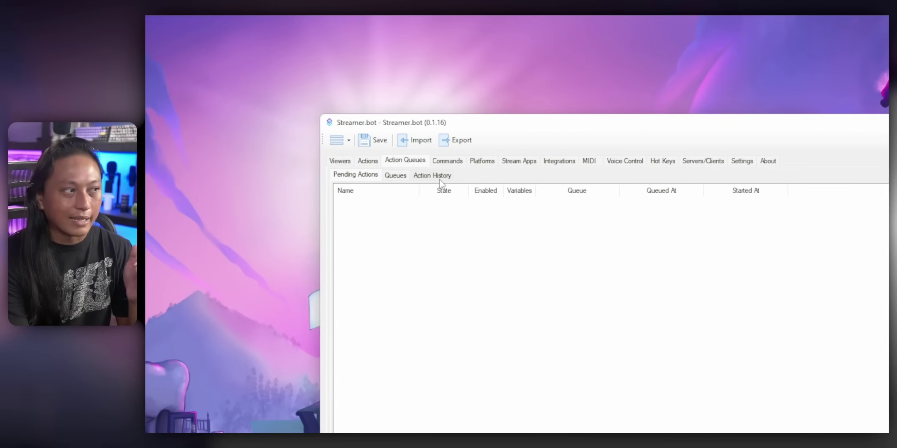
pyautogui.click(453, 162)
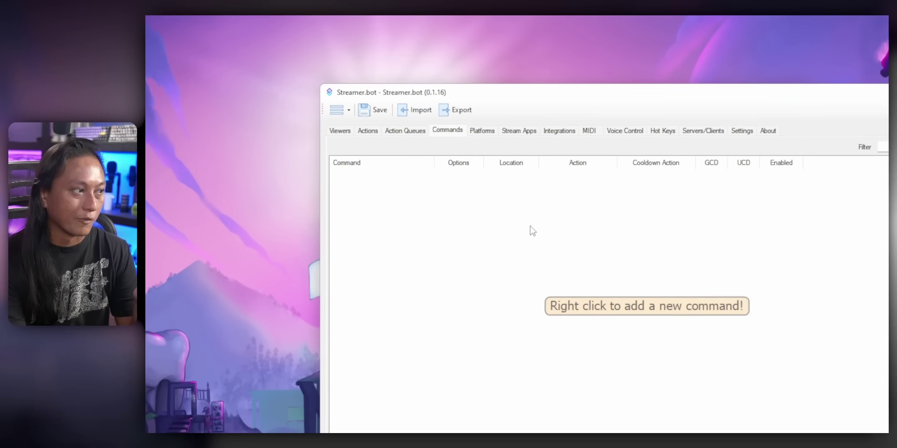
pyautogui.rightClick(529, 234)
pyautogui.click(547, 236)
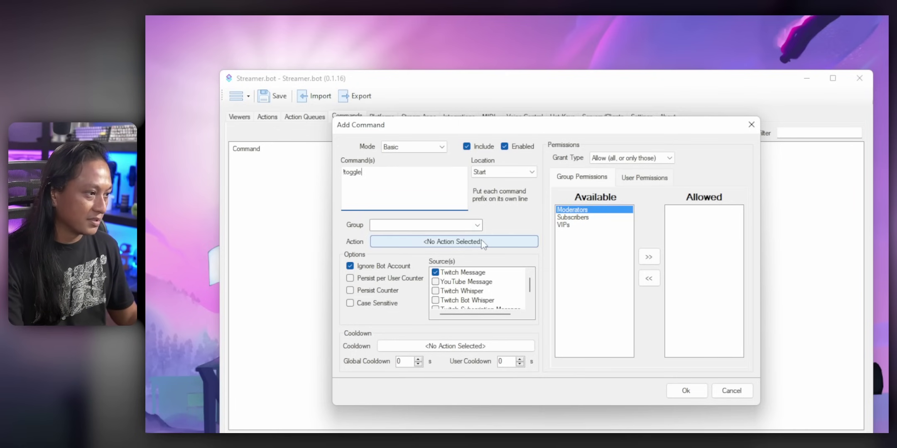
# Assign the Toggle Camera action to the !toggle command and save the command.
pyautogui.click(384, 246)
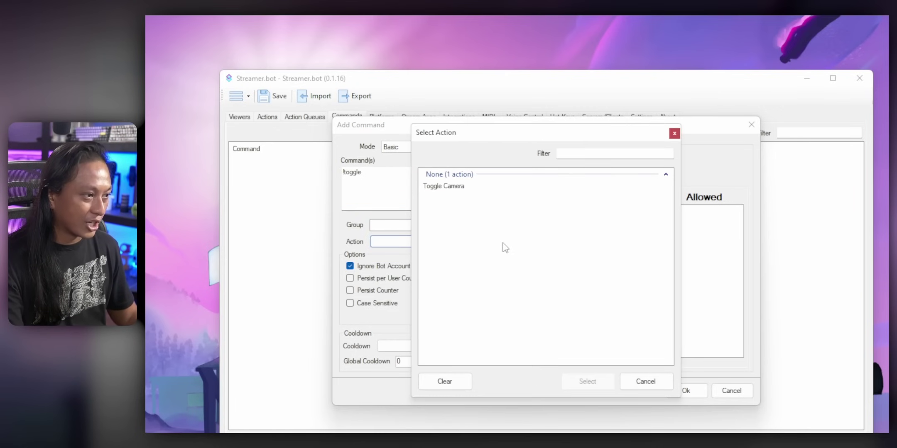
pyautogui.click(465, 188)
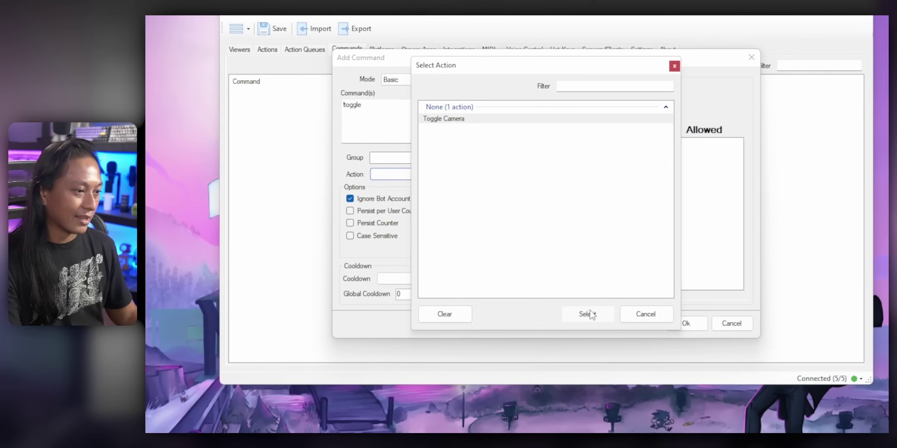
pyautogui.click(586, 314)
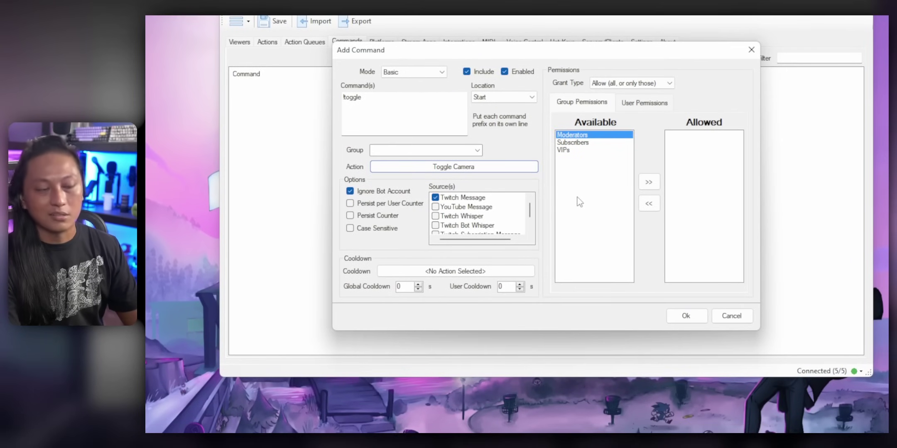
pyautogui.click(686, 314)
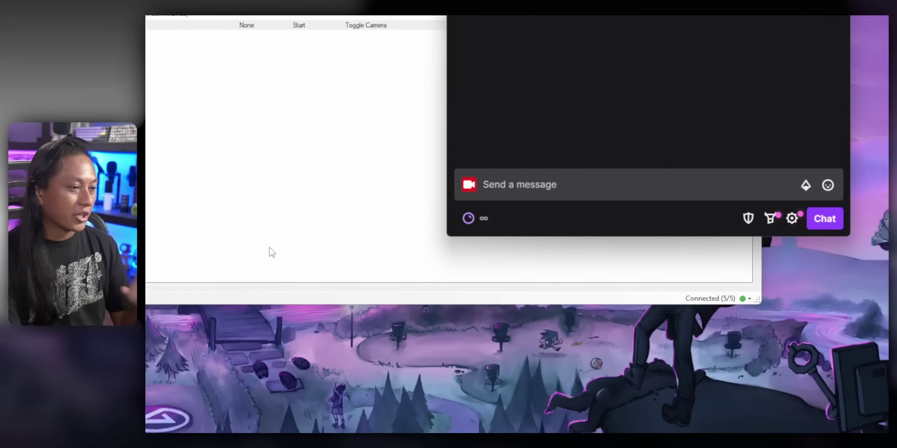
# Switch to the Twitch stream chat and send the message !toggle to test the command.
pyautogui.click(570, 188)
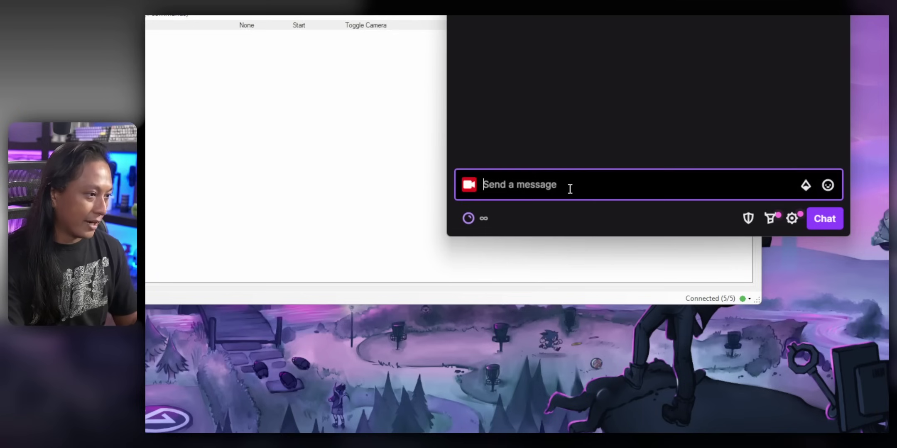
pyautogui.write('!toggle')
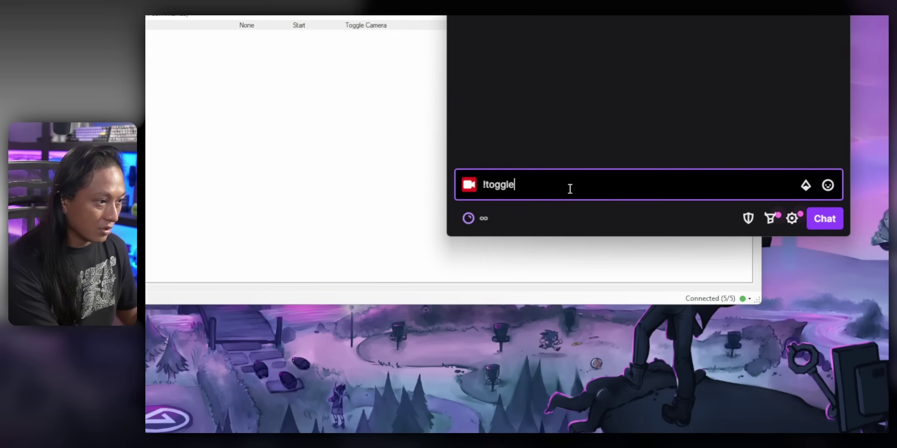
pyautogui.press('Return')
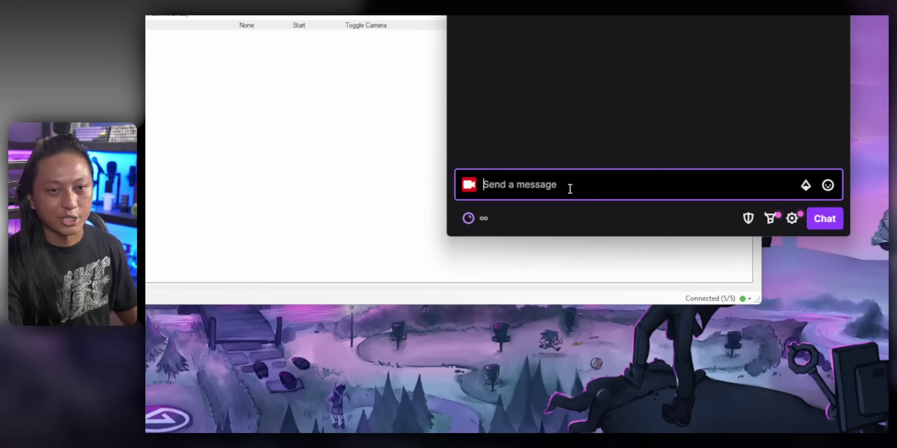
# Switch back to Streamer.bot and open the !toggle command for editing to review its settings.
pyautogui.click(369, 26)
pyautogui.rightClick(370, 26)
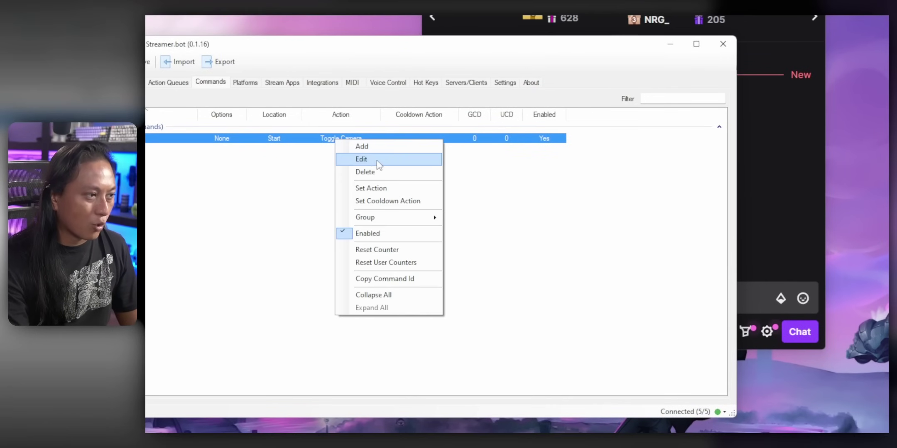
pyautogui.click(401, 48)
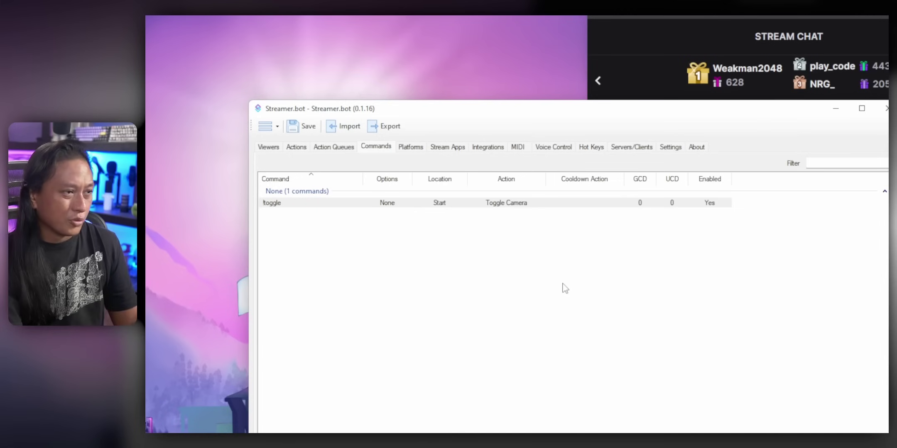
# Start a new global hot key in Streamer.bot using the T key with the Ctrl modifier.
pyautogui.click(591, 149)
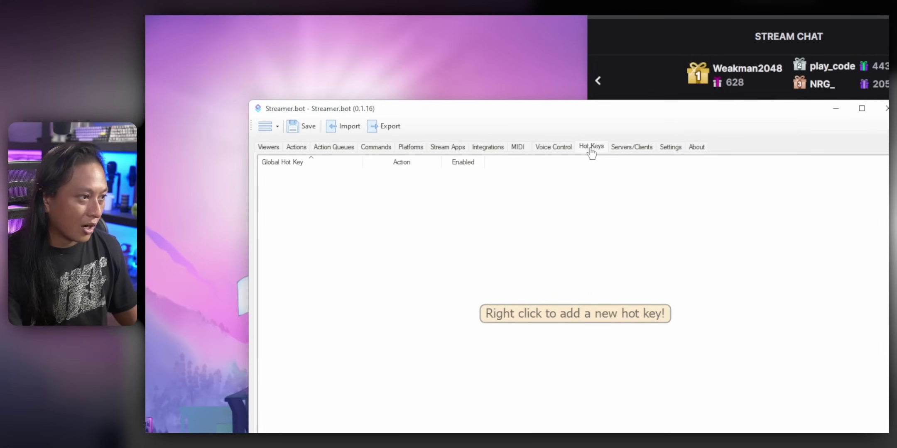
pyautogui.rightClick(383, 181)
pyautogui.click(410, 193)
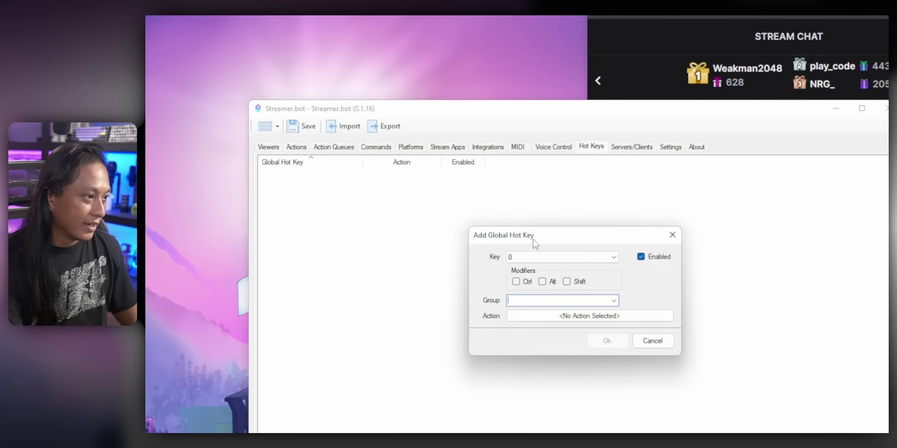
pyautogui.click(584, 262)
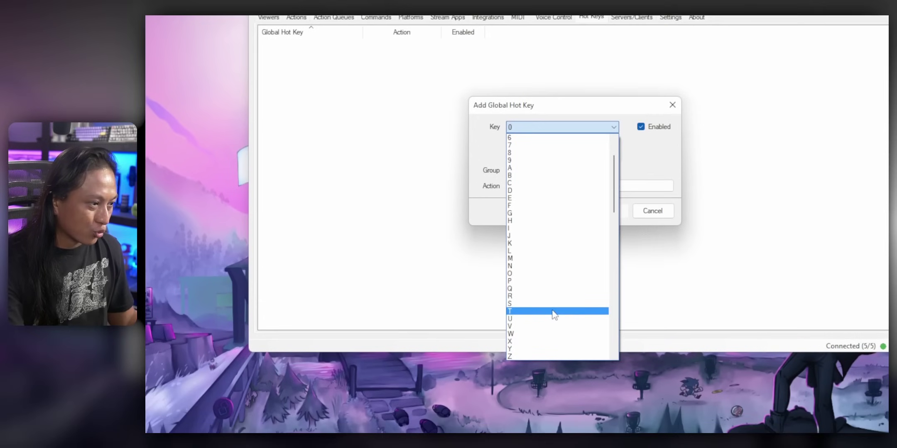
pyautogui.click(553, 312)
pyautogui.click(518, 153)
# Assign the Toggle Camera action to the new hot key, save it, and fire the hot key to test it.
pyautogui.click(606, 186)
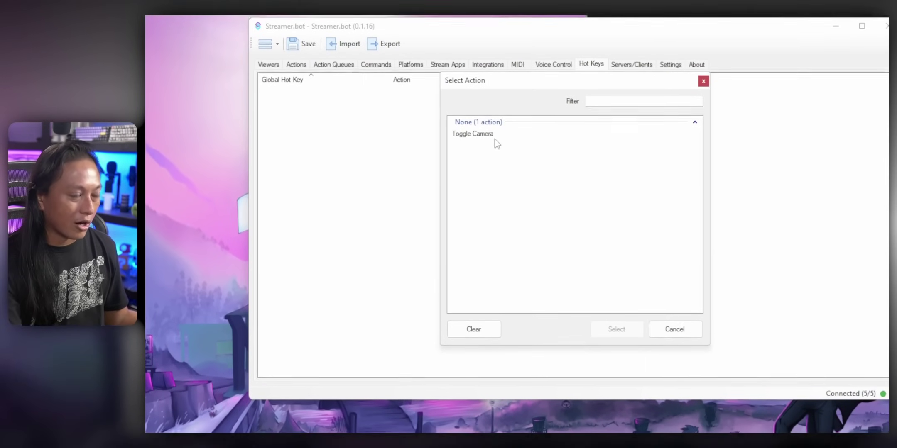
pyautogui.click(489, 137)
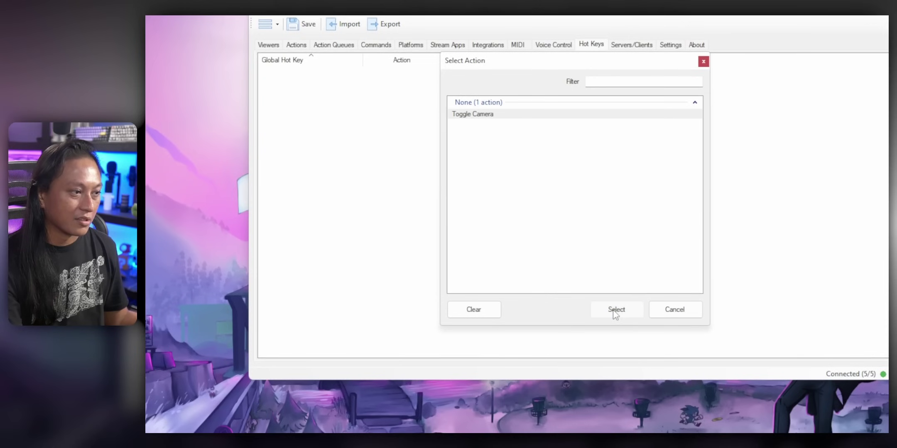
pyautogui.click(614, 330)
pyautogui.click(599, 236)
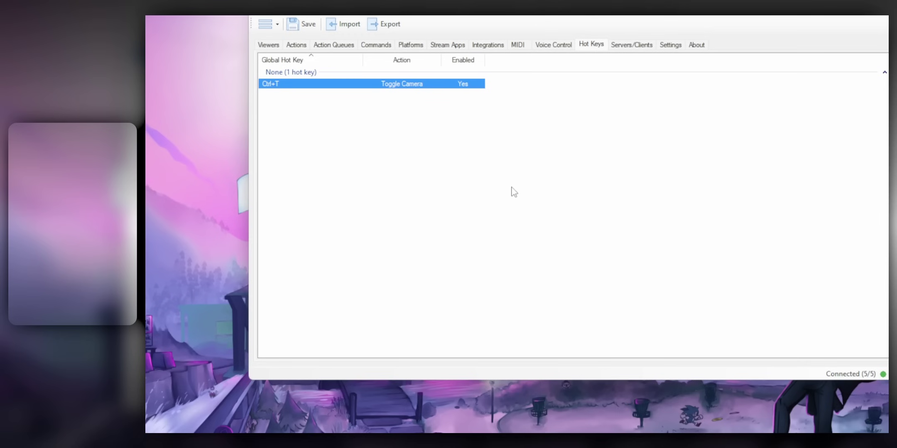
pyautogui.hotkey('ctrl', 't')
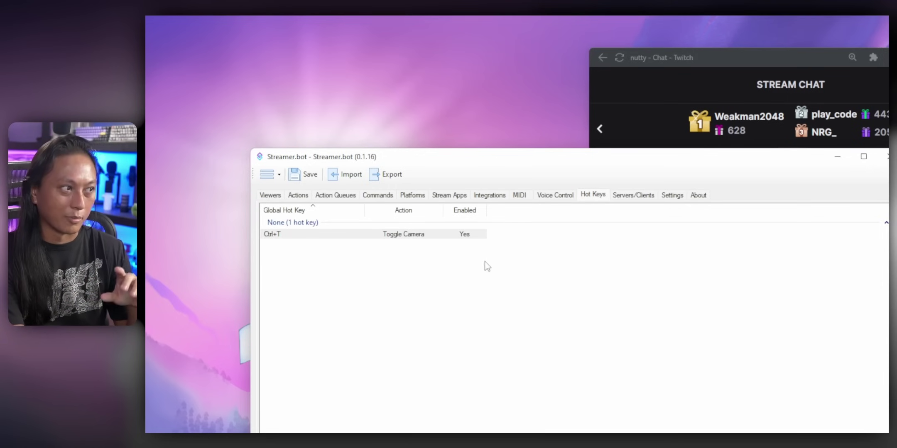
# Review the Twitch event triggers for follows, subs and cheers, including the actions selectable for follows.
pyautogui.click(412, 197)
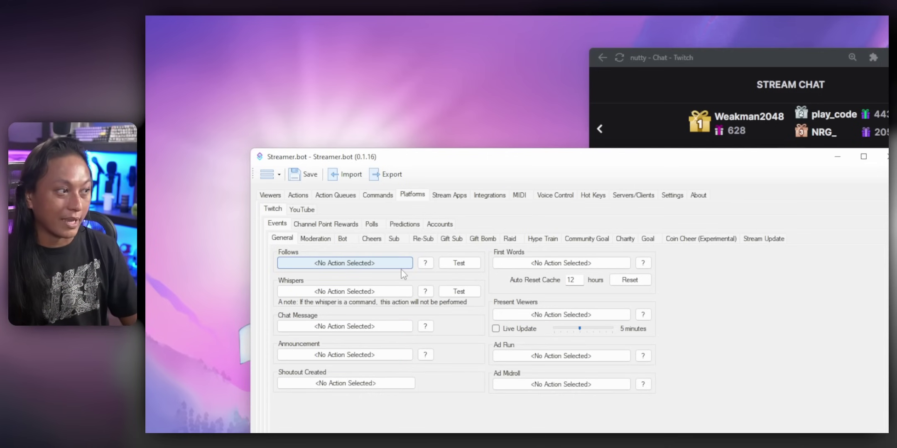
pyautogui.doubleClick(291, 264)
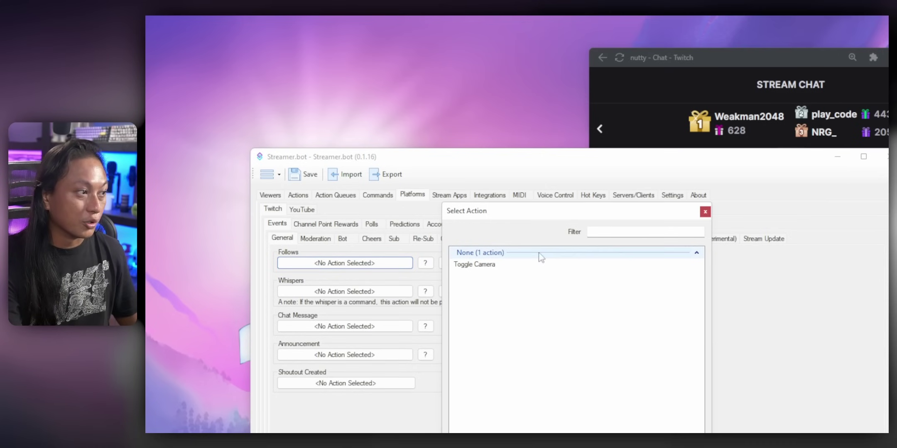
pyautogui.click(705, 212)
pyautogui.click(400, 240)
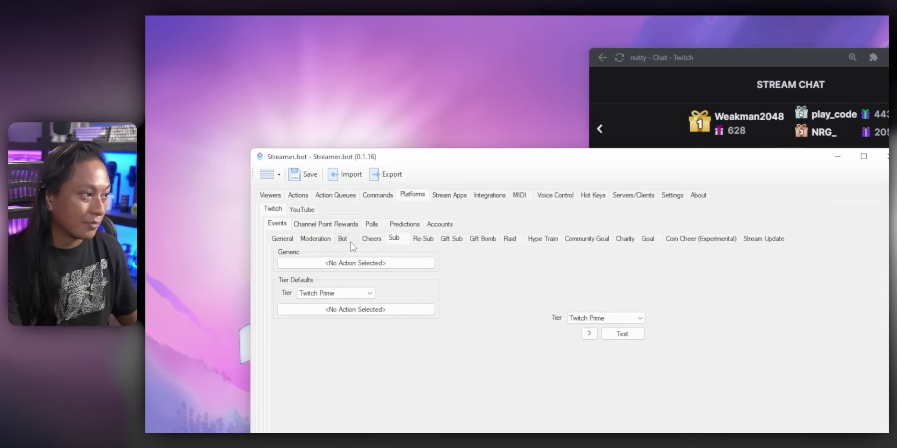
pyautogui.click(371, 240)
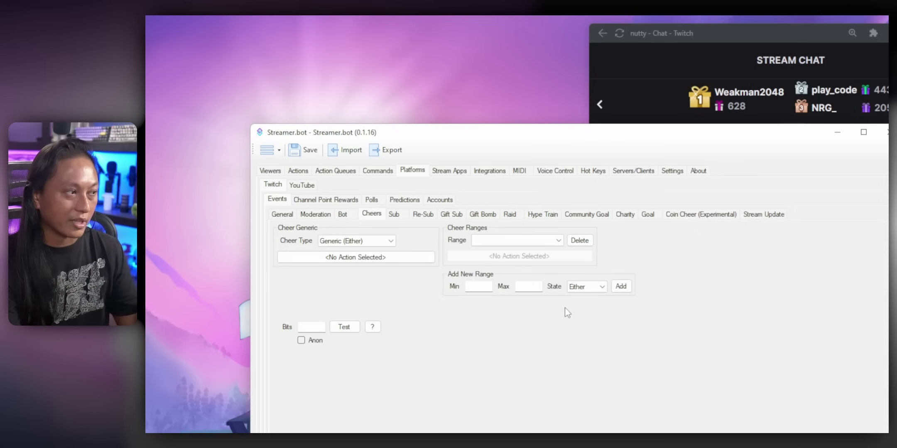
pyautogui.click(284, 217)
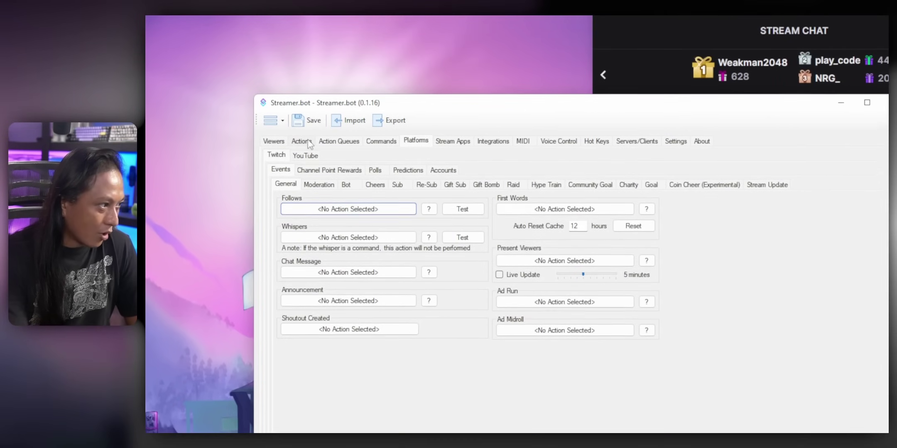
# Create a new action named Turn On Filter.
pyautogui.click(301, 79)
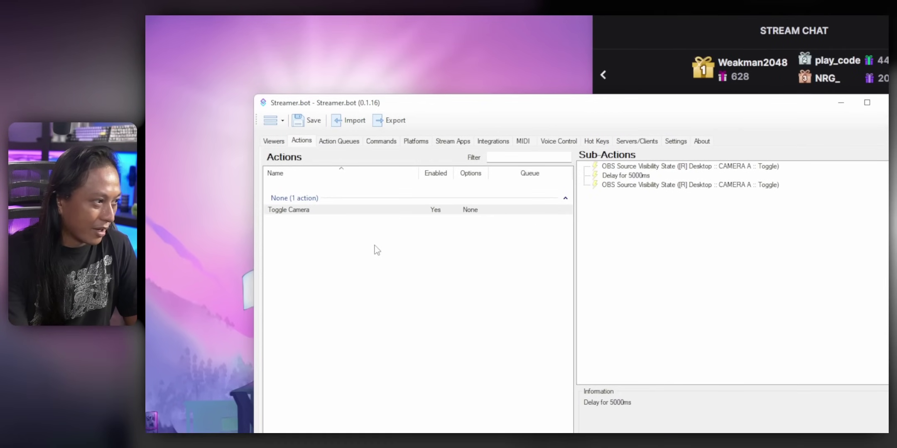
pyautogui.rightClick(394, 248)
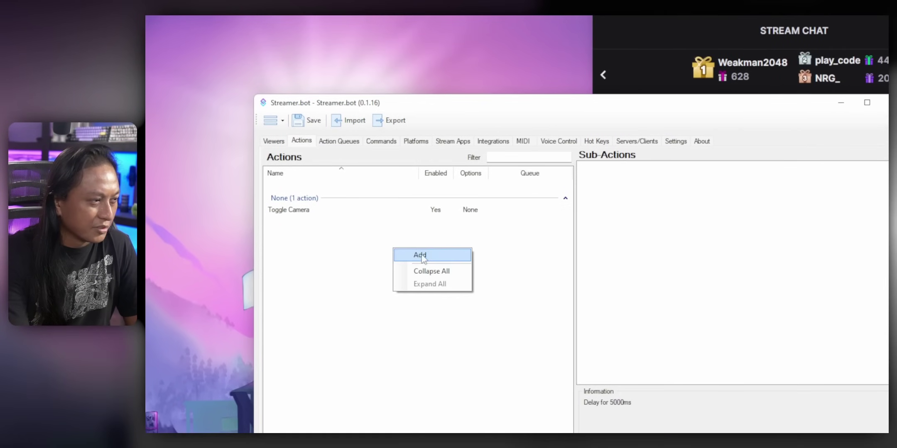
pyautogui.click(449, 254)
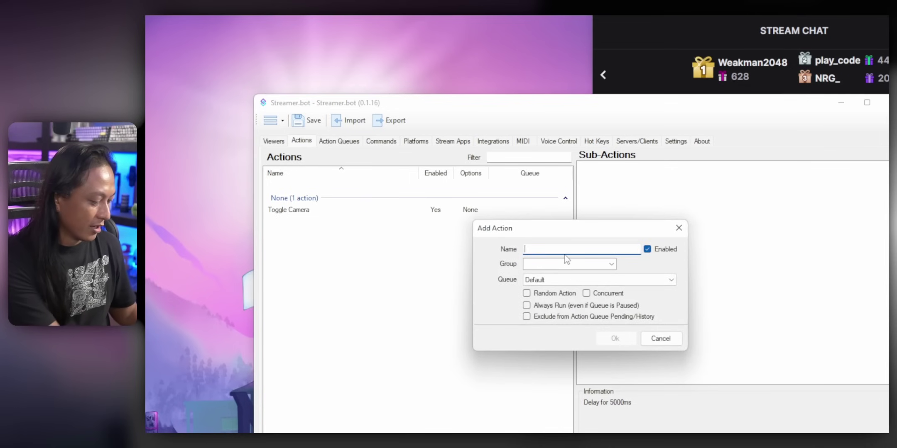
pyautogui.write('Turn On F')
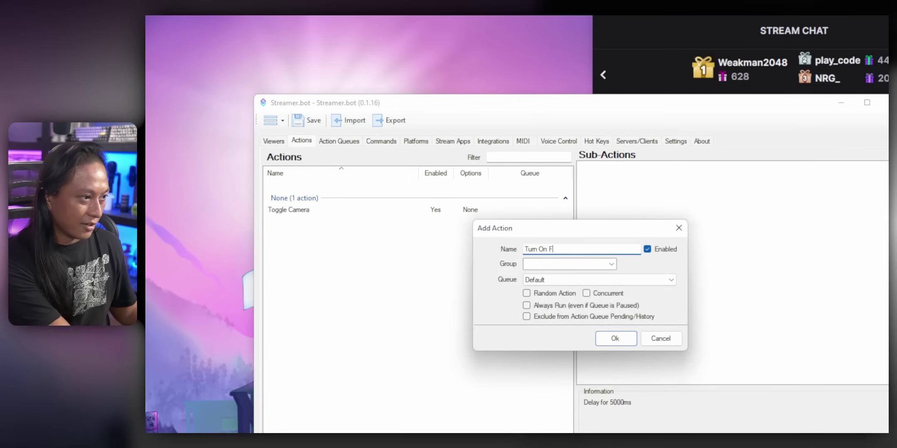
pyautogui.write('ilter')
pyautogui.press('Return')
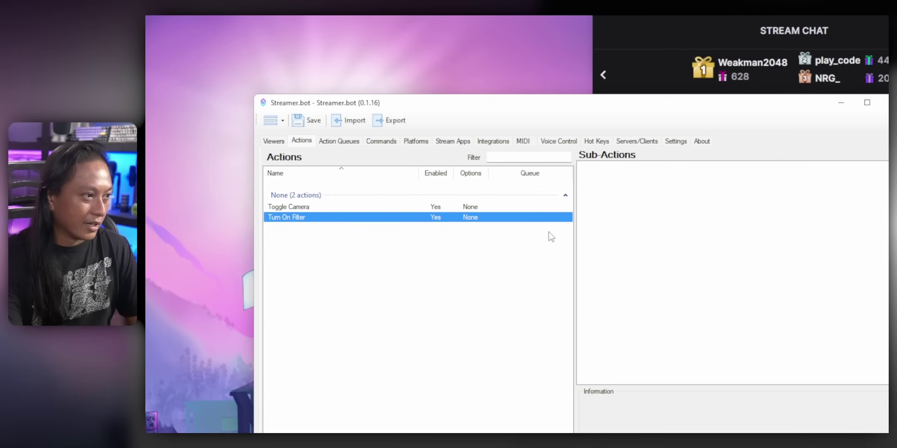
# Add an OBS Set Source Filter State sub-action to Turn On Filter that makes the Cartoon filter on CAMERA A visible.
pyautogui.rightClick(594, 178)
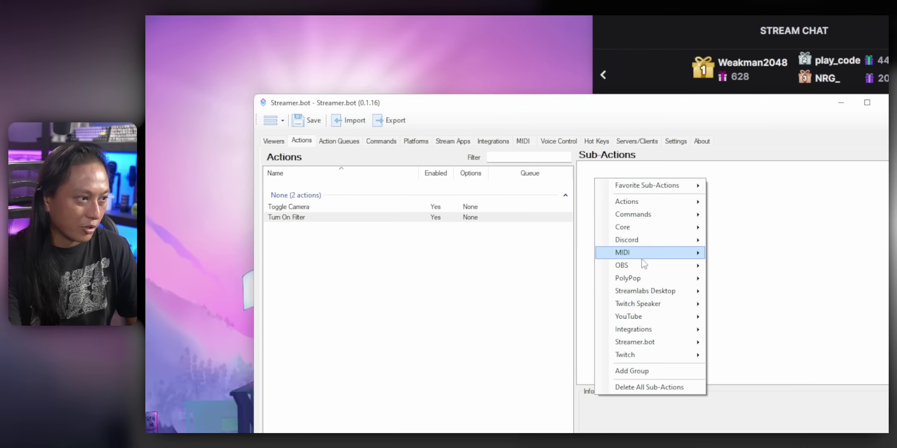
pyautogui.moveTo(643, 268)
pyautogui.moveTo(743, 409)
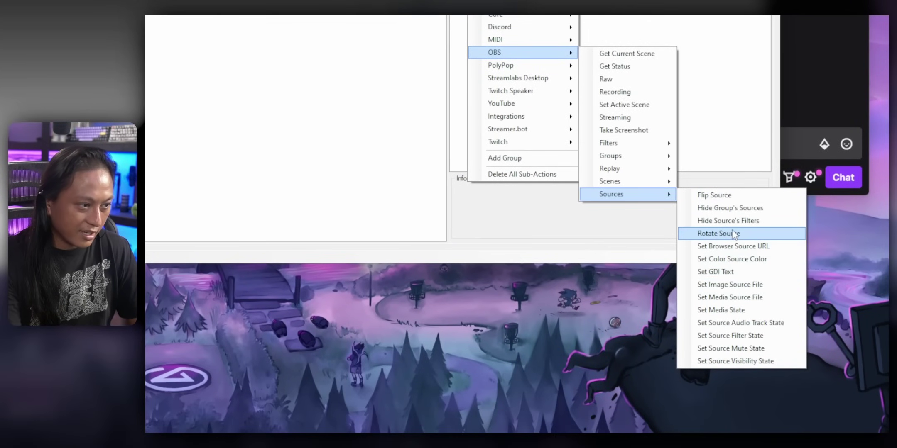
pyautogui.click(730, 335)
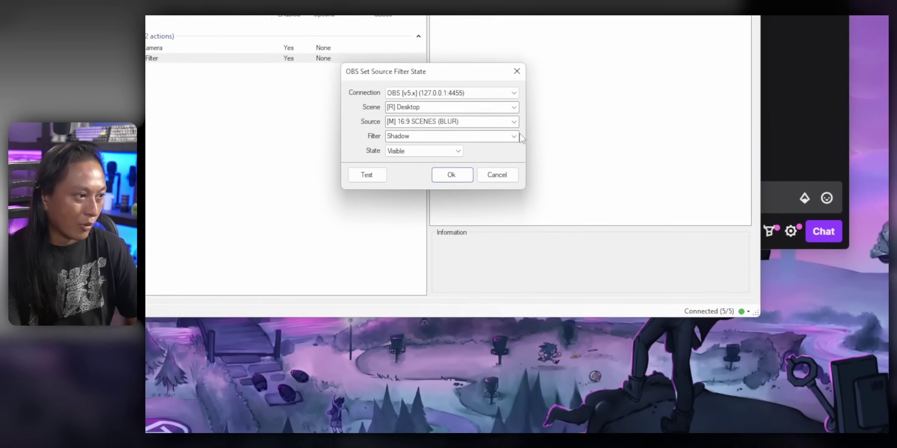
pyautogui.click(514, 122)
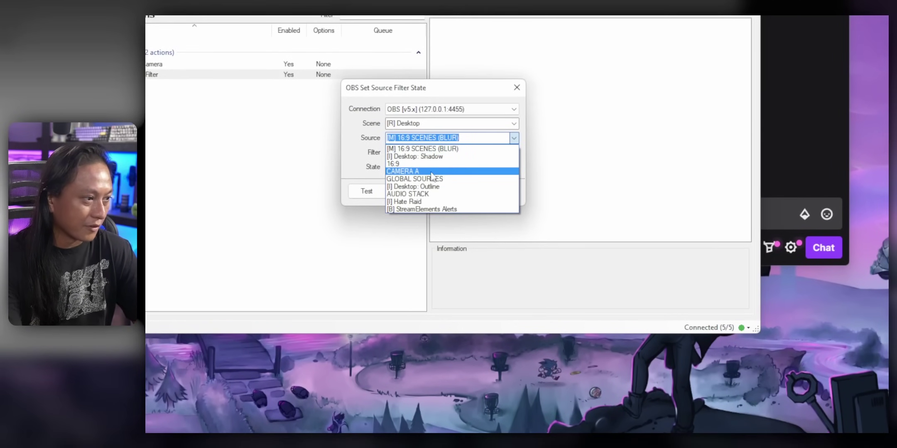
pyautogui.click(432, 173)
pyautogui.click(514, 153)
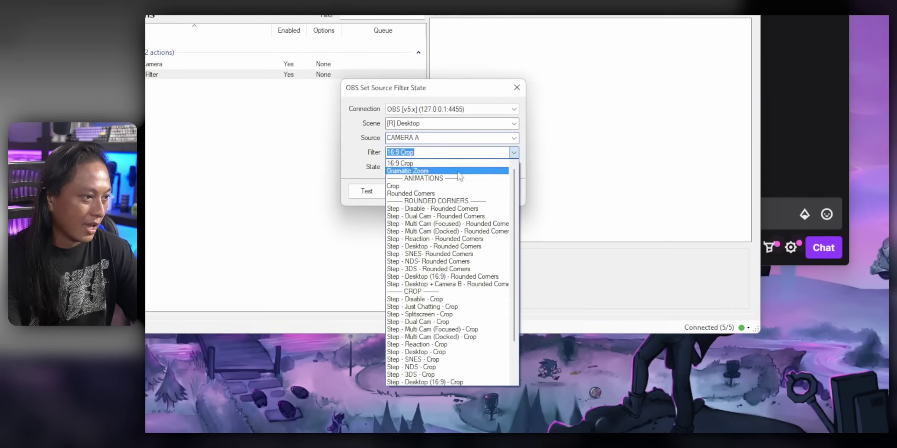
pyautogui.scroll(-2, 448, 290)
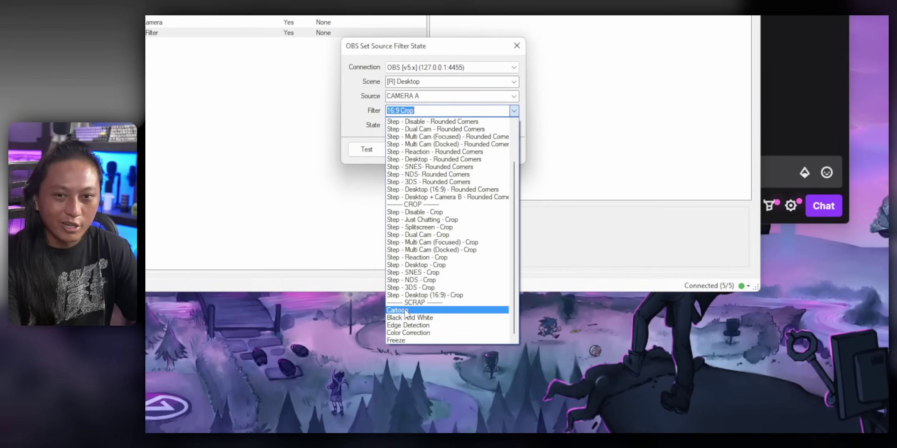
pyautogui.click(418, 311)
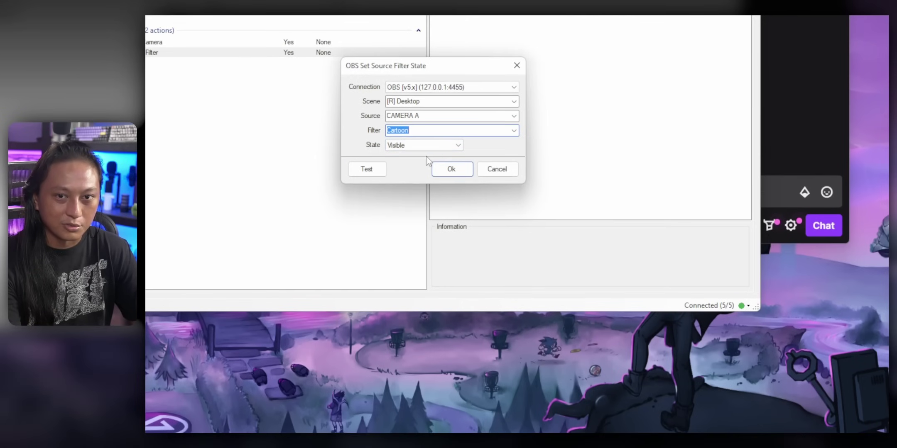
pyautogui.click(446, 171)
# Add a 3000 ms delay sub-action after the Cartoon filter sub-action.
pyautogui.rightClick(461, 141)
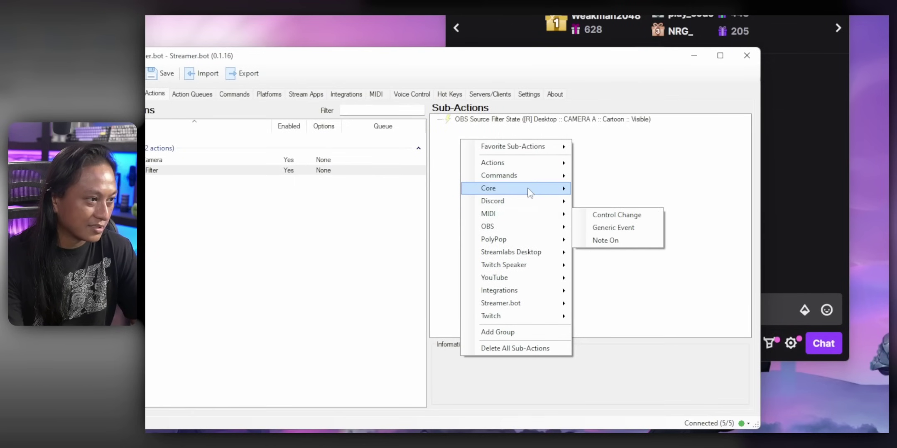
pyautogui.moveTo(529, 192)
pyautogui.click(648, 188)
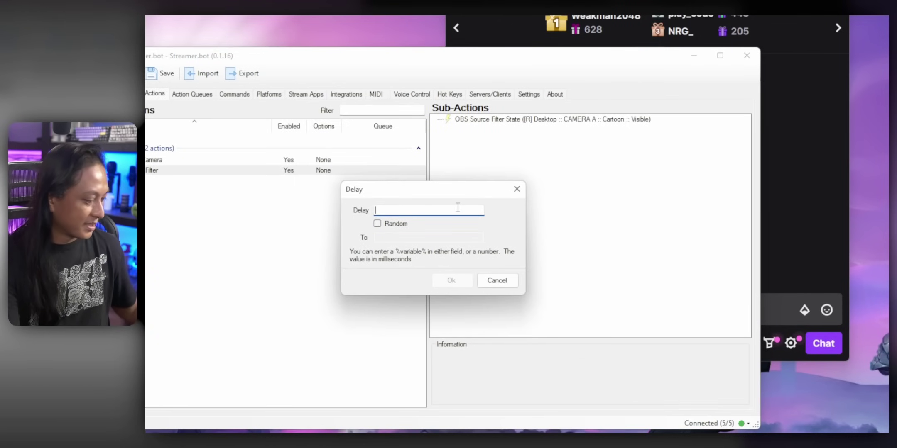
pyautogui.write('3000')
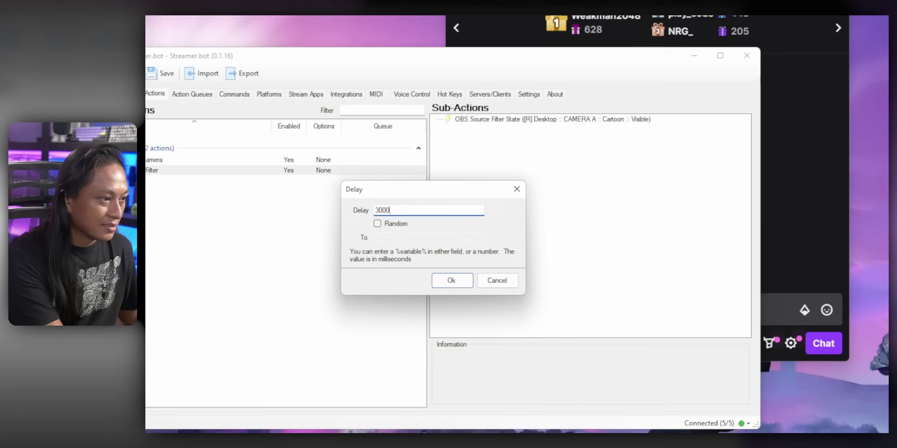
pyautogui.press('Return')
# Duplicate the Cartoon filter sub-action and set the state of the copy after the delay to Hidden.
pyautogui.rightClick(524, 119)
pyautogui.moveTo(580, 238)
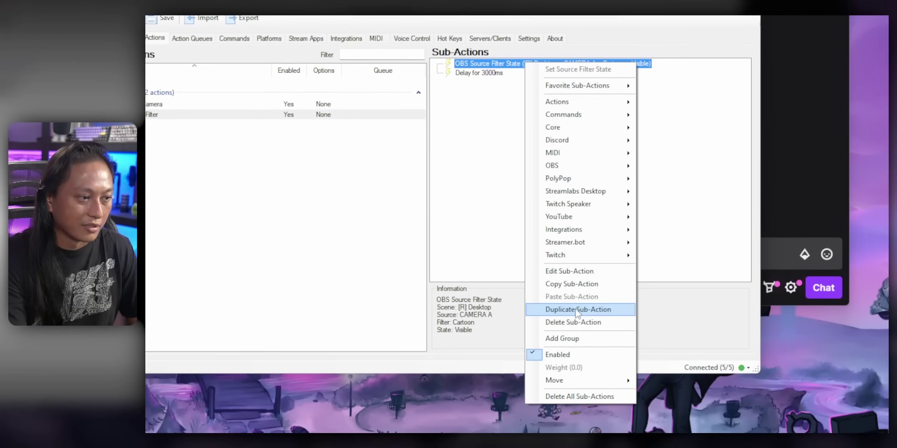
pyautogui.click(578, 390)
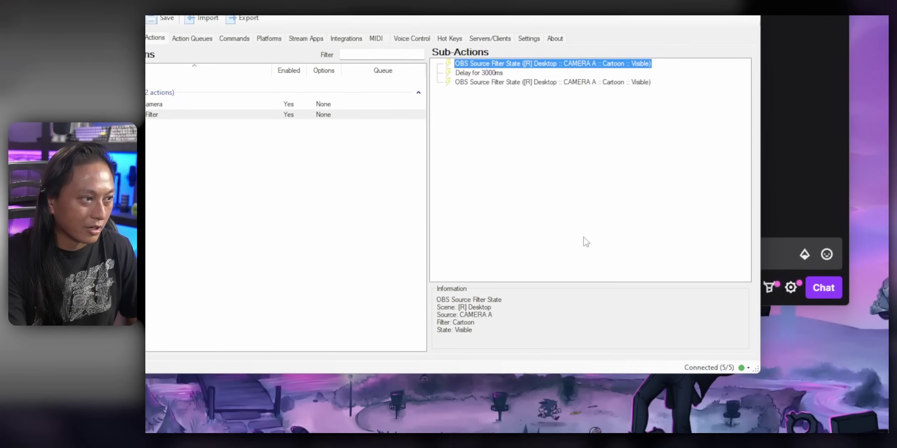
pyautogui.rightClick(531, 82)
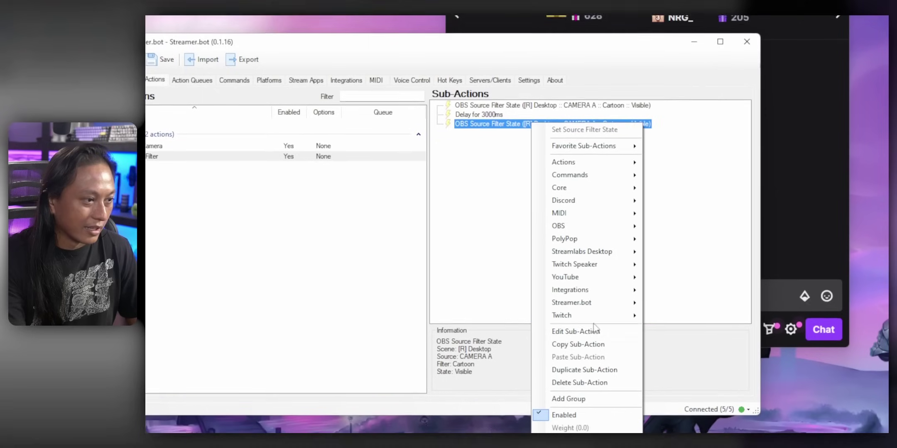
pyautogui.click(594, 331)
pyautogui.click(421, 249)
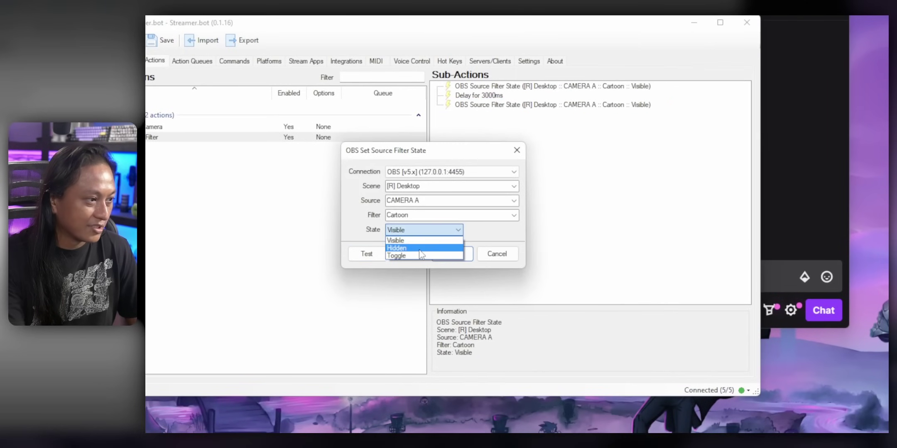
pyautogui.click(422, 248)
pyautogui.click(453, 253)
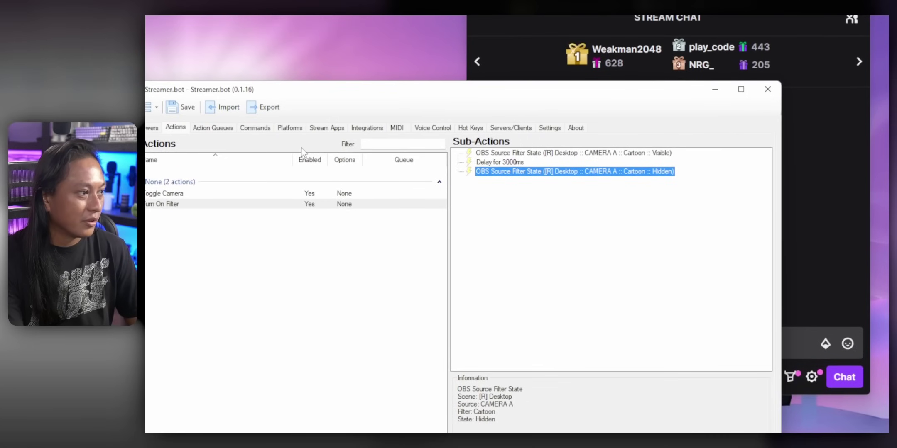
# Assign the Turn On Filter action to Twitch's Follows event and run its test.
pyautogui.click(291, 127)
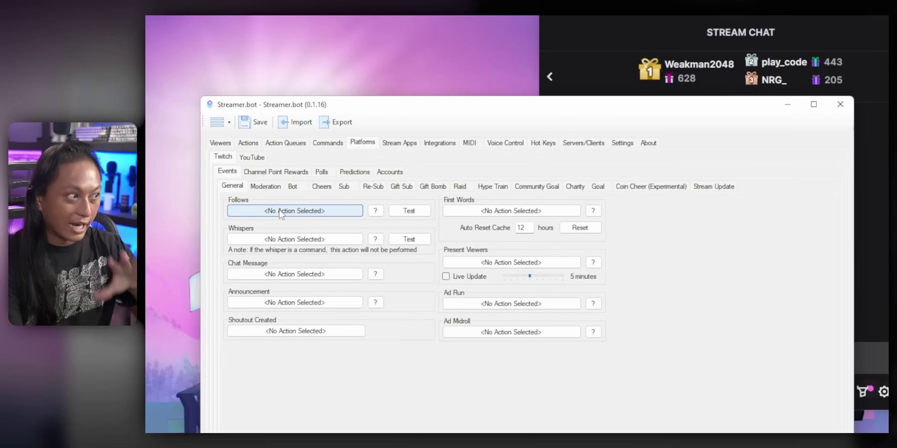
pyautogui.click(280, 212)
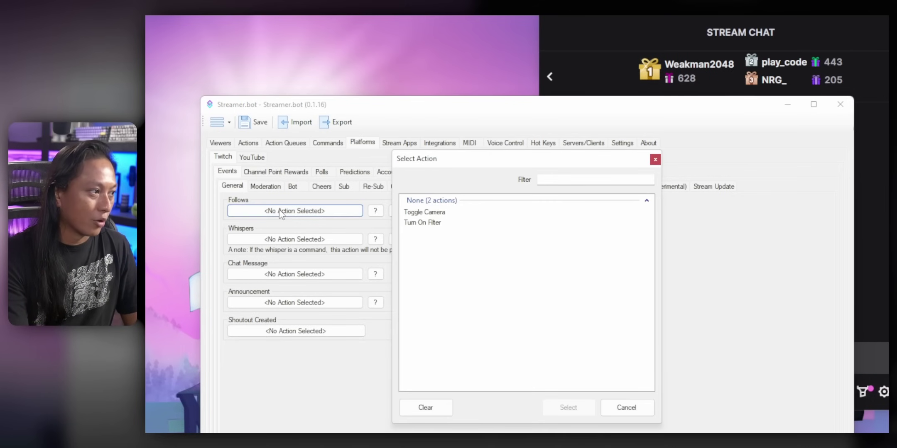
pyautogui.click(472, 225)
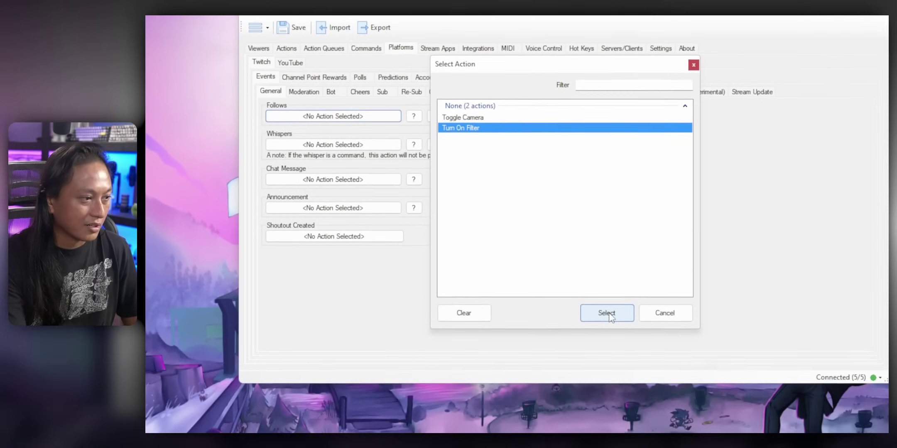
pyautogui.click(606, 408)
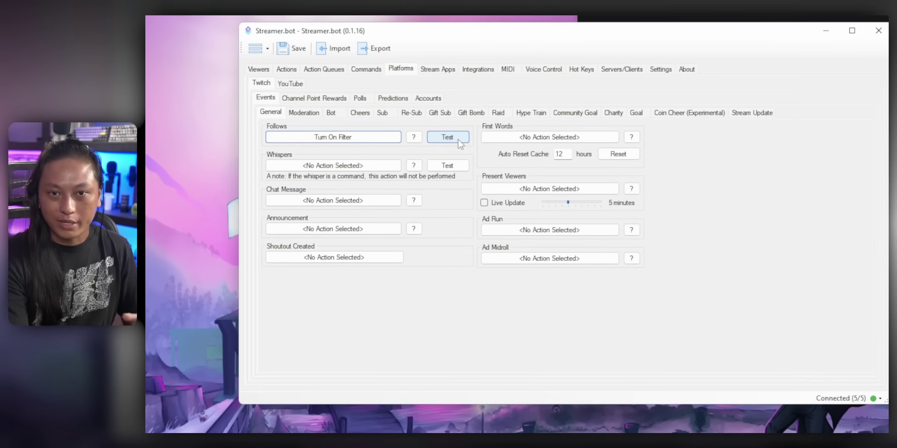
pyautogui.click(458, 140)
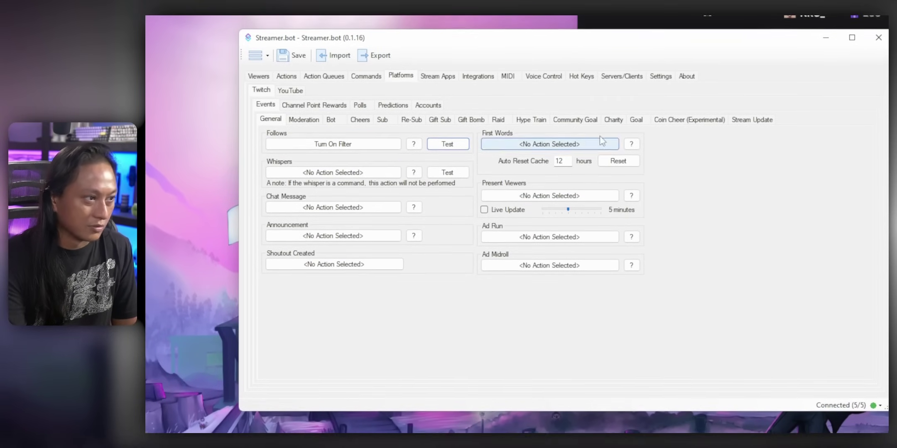
# Enter the /shield command in Twitch chat and assign the Turn On Filter action to the Shield Mode Begin moderation event.
pyautogui.click(312, 115)
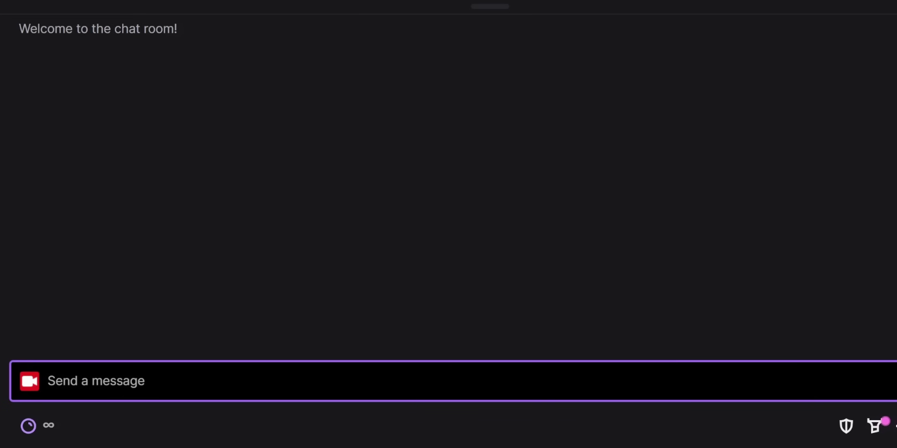
pyautogui.write('/shield')
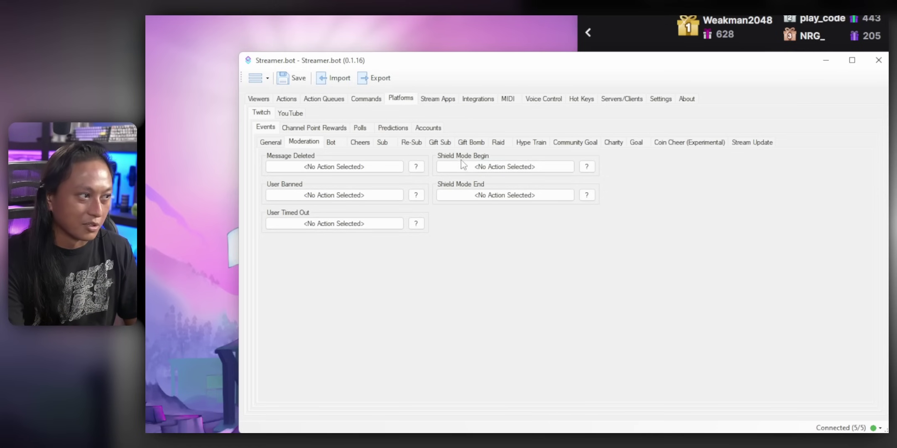
pyautogui.click(509, 173)
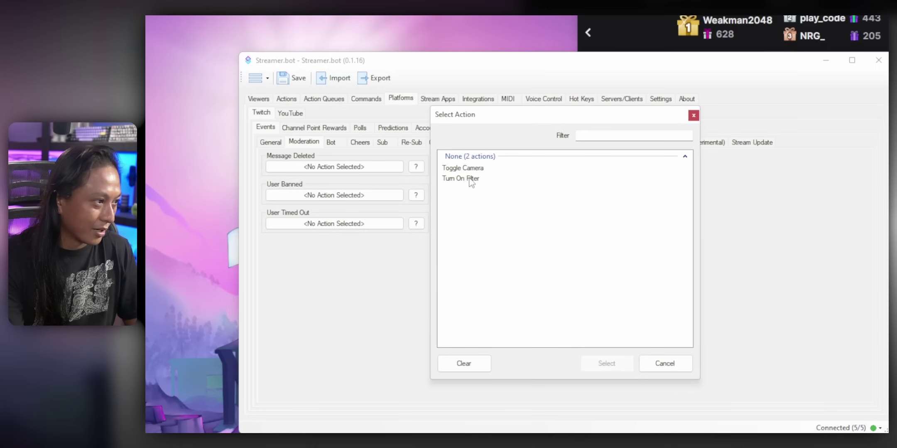
pyautogui.click(485, 178)
pyautogui.click(605, 364)
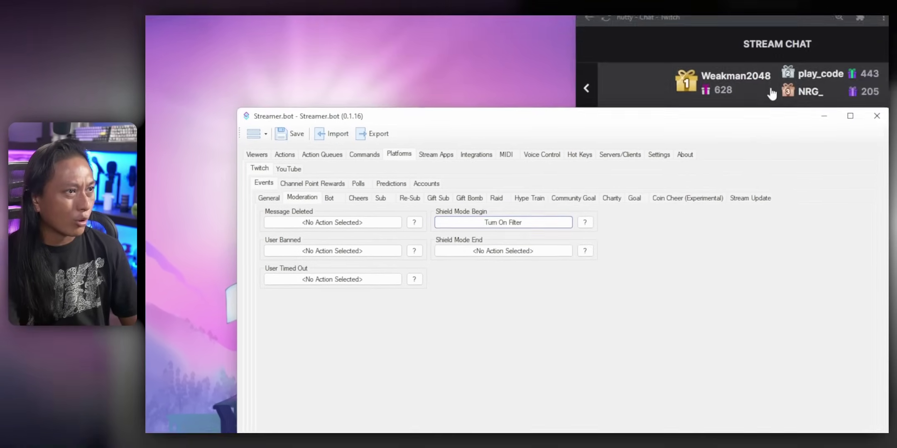
# Switch to the Twitch chat and send /shield to trigger the Shield Mode Begin event.
pyautogui.click(763, 57)
pyautogui.click(707, 326)
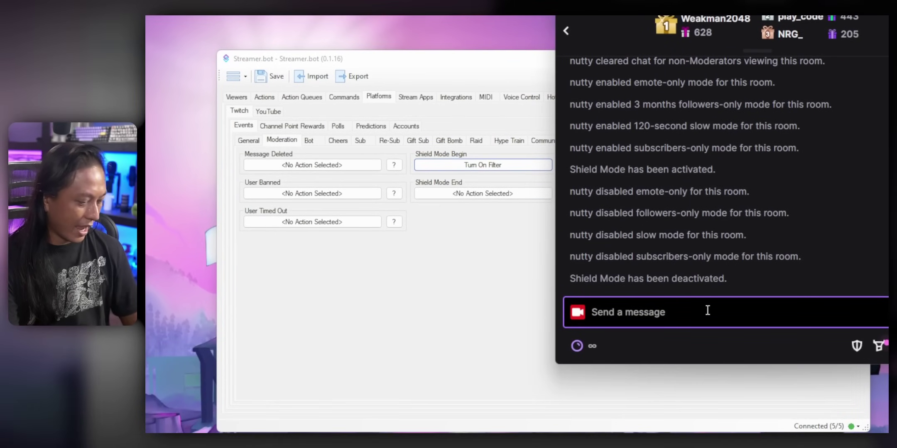
pyautogui.write('/shield')
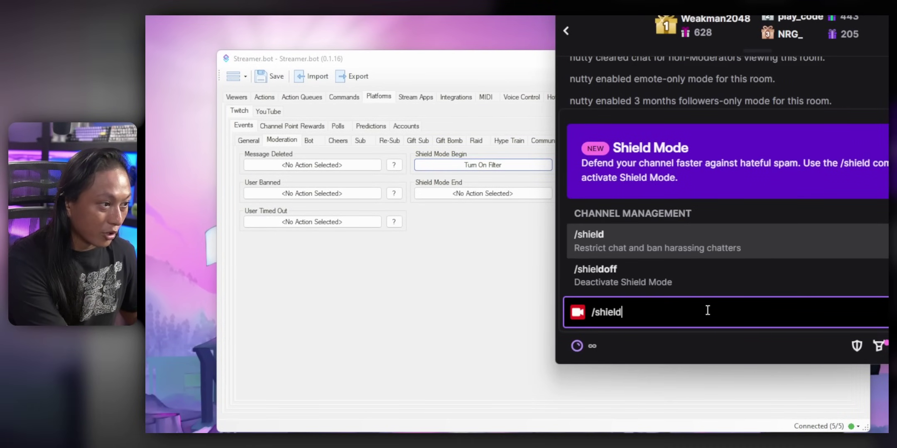
pyautogui.press('Return')
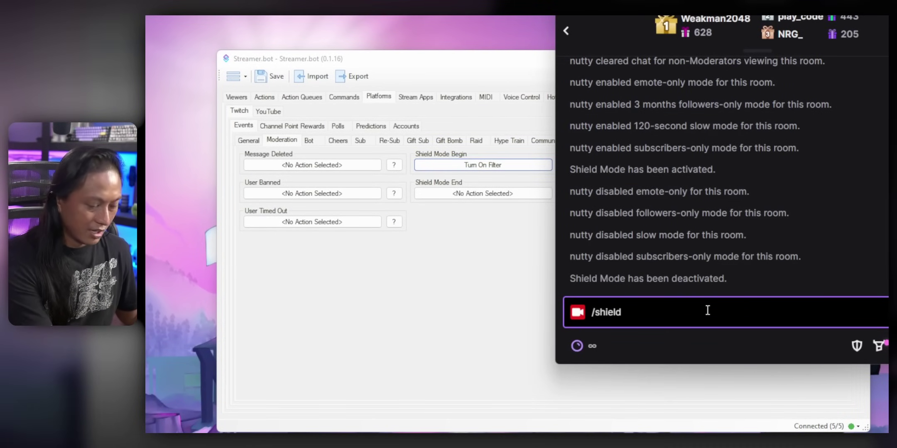
pyautogui.press('Return')
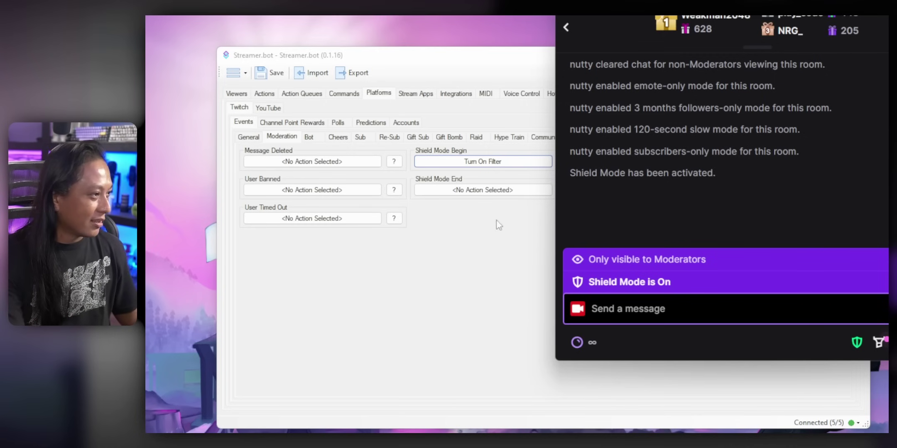
pyautogui.click(398, 312)
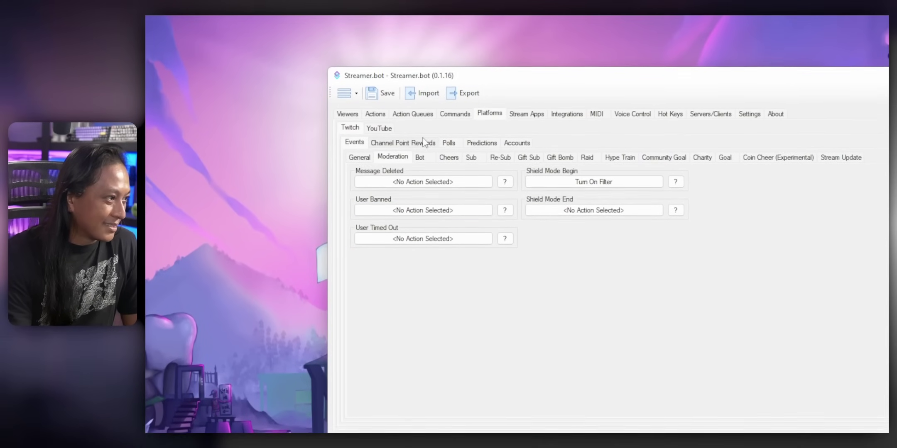
# Compare Streamer.bot's channel point rewards with the Twitch dashboard list and enable the 69 reward in Twitch.
pyautogui.click(428, 145)
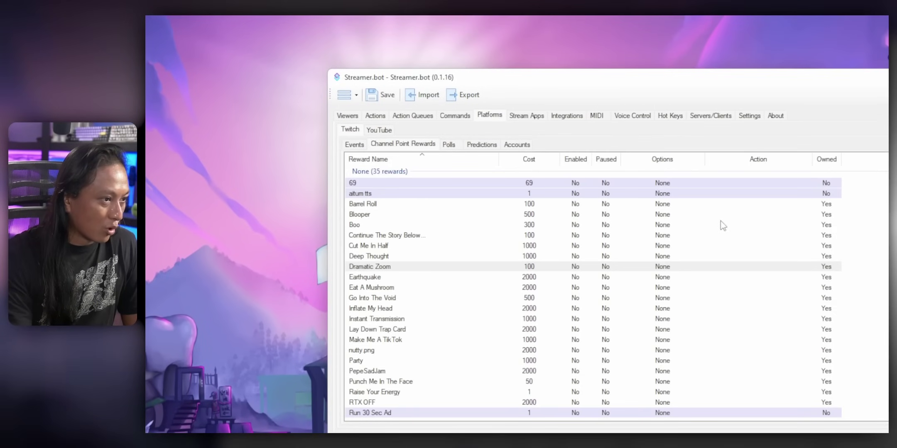
pyautogui.scroll(-4, 813, 293)
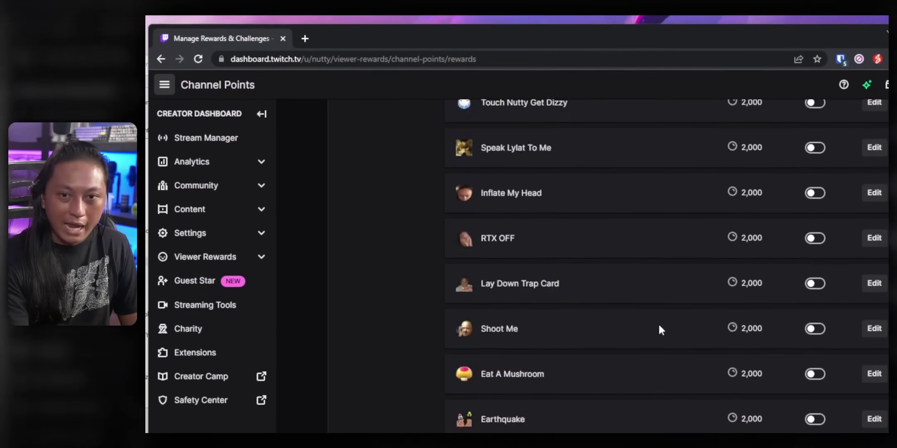
pyautogui.scroll(-7, 665, 334)
pyautogui.scroll(12, 664, 328)
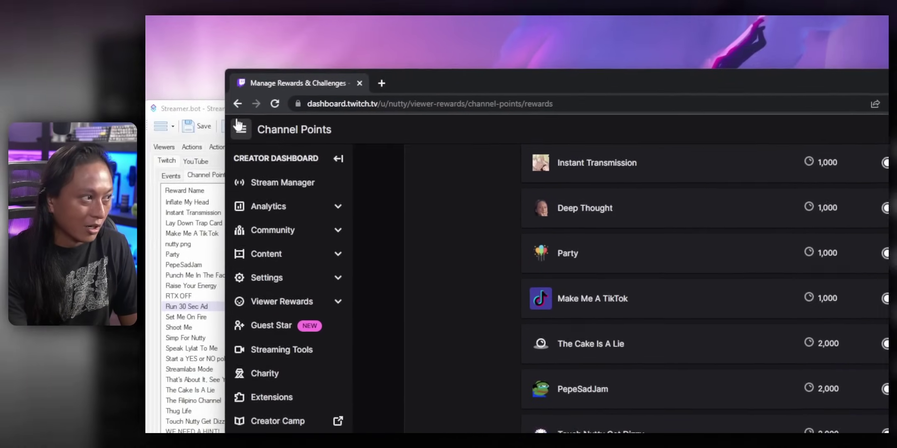
pyautogui.hotkey('alt', 'Tab')
pyautogui.scroll(4, 299, 305)
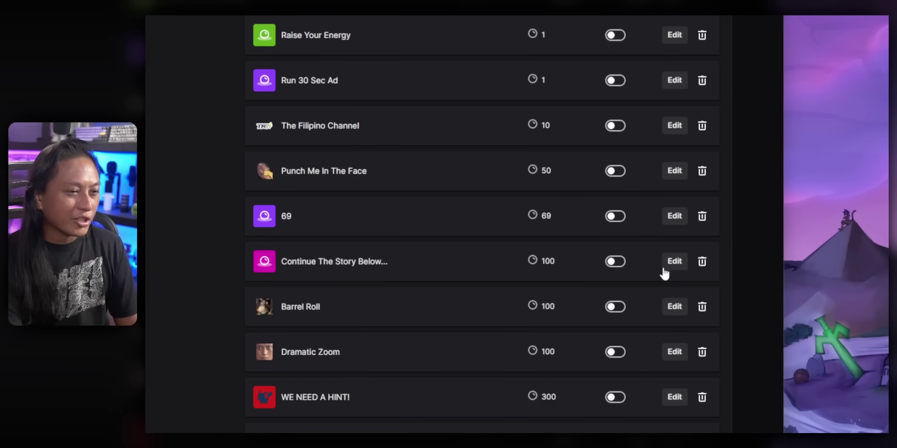
pyautogui.click(614, 218)
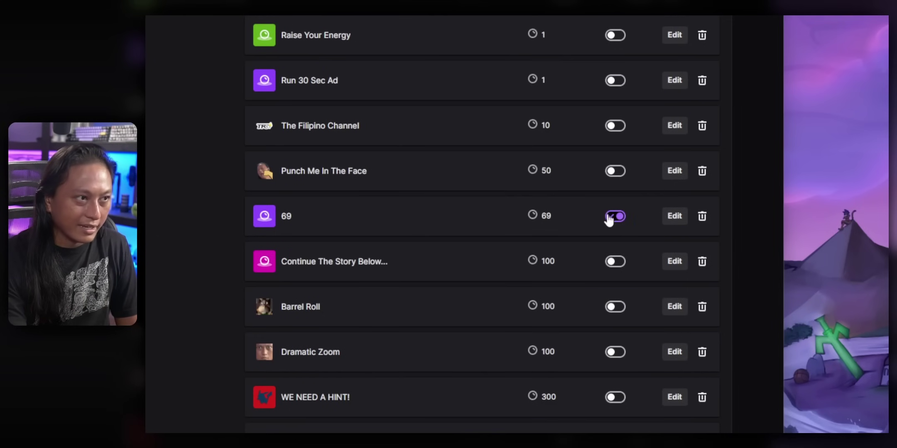
pyautogui.click(406, 88)
pyautogui.click(275, 309)
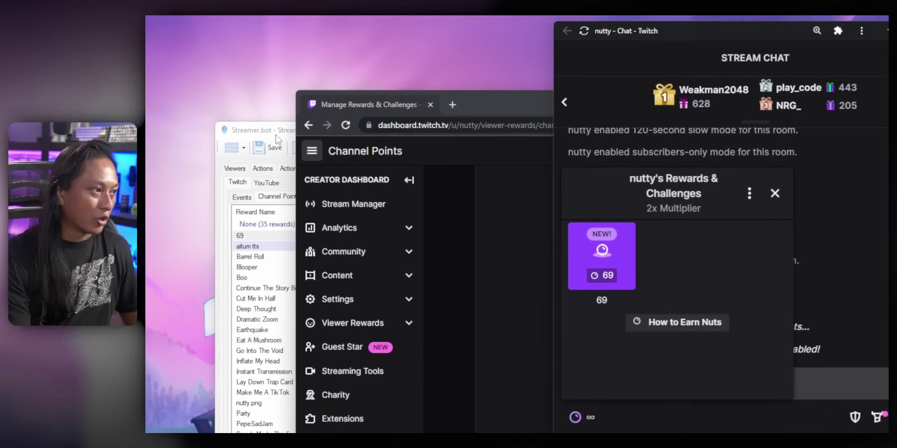
# Switch to Streamer.bot and assign the Turn On Filter action to the 69 channel point reward.
pyautogui.click(276, 137)
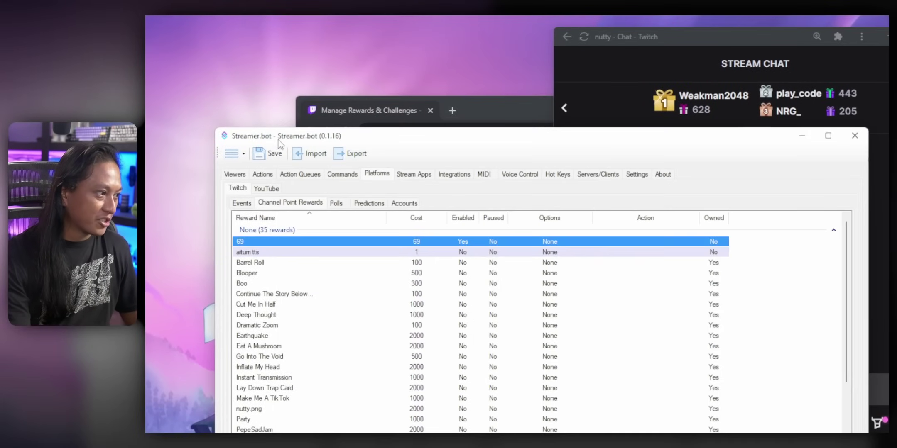
pyautogui.rightClick(344, 245)
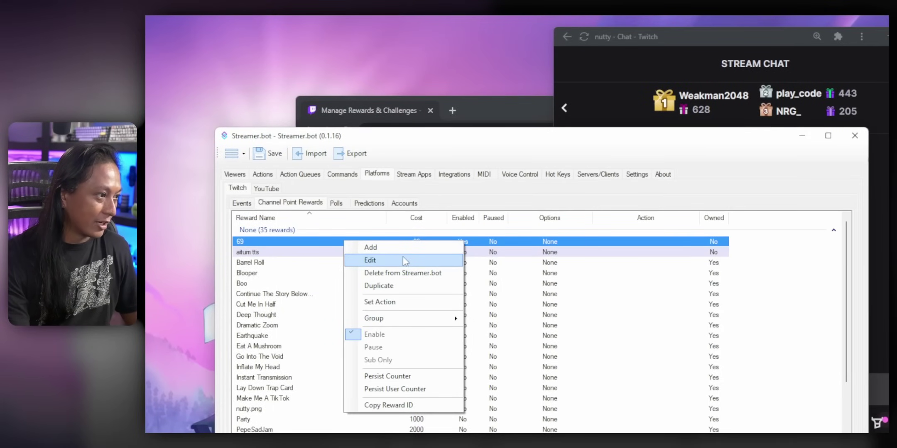
pyautogui.click(402, 259)
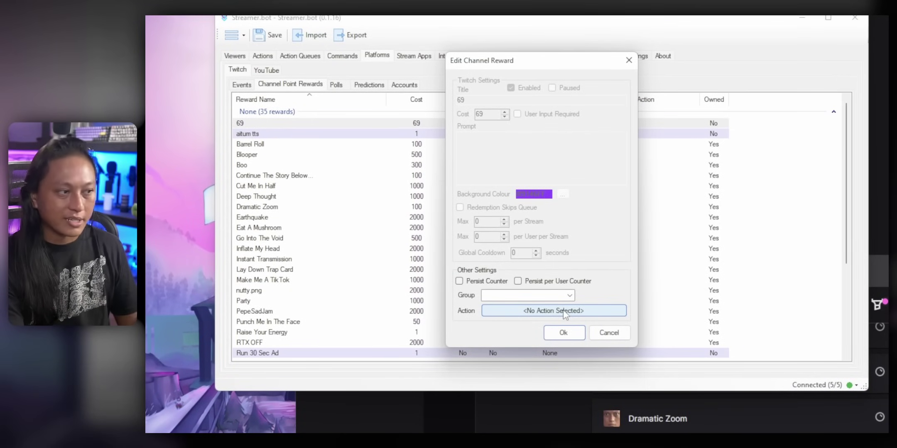
pyautogui.click(565, 313)
pyautogui.click(452, 136)
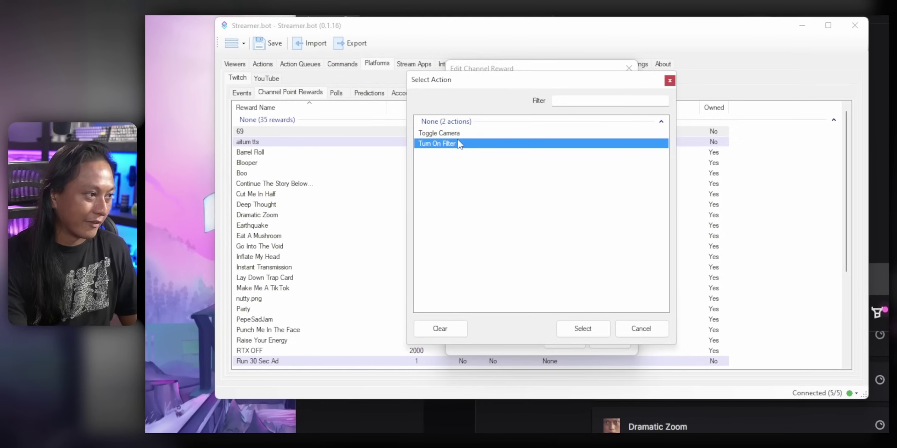
pyautogui.click(585, 313)
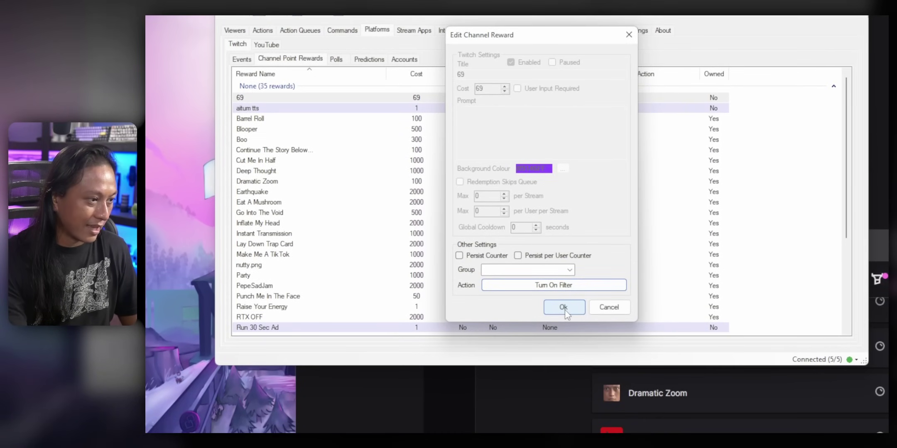
pyautogui.click(564, 308)
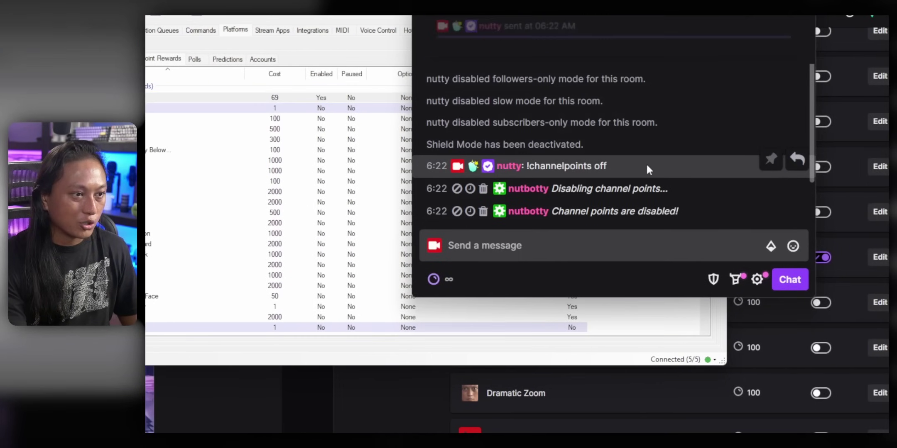
# Redeem the 69 channel point reward from the Twitch chat to test its Turn On Filter action.
pyautogui.click(770, 159)
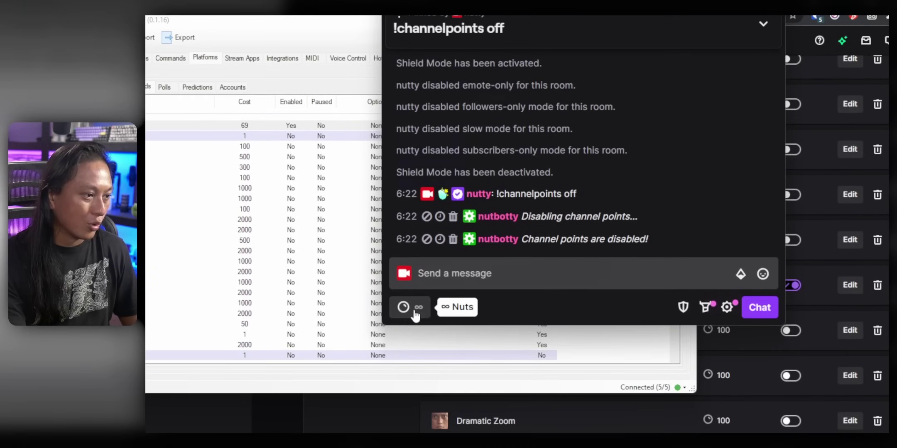
pyautogui.click(415, 315)
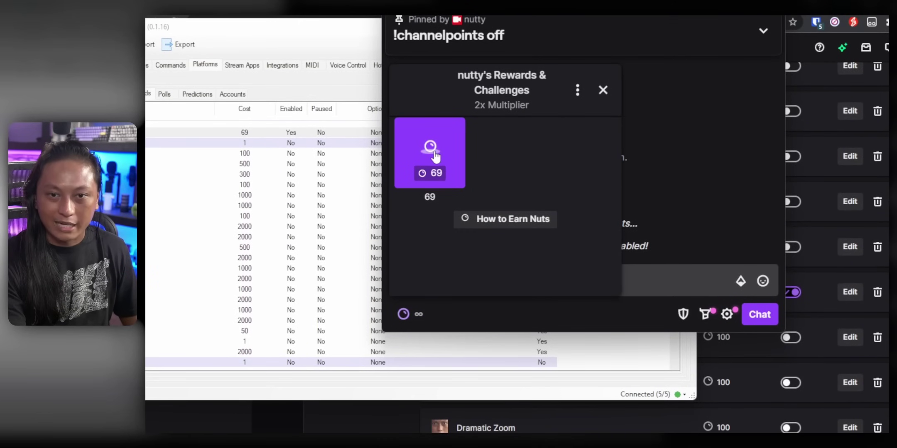
pyautogui.click(436, 157)
pyautogui.click(532, 271)
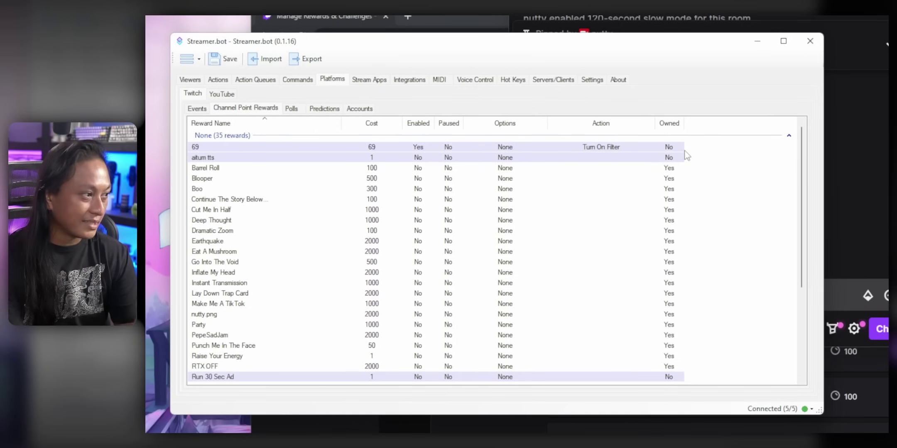
# Examine which channel point rewards in Streamer.bot are marked as owned and open the 69 reward's edit settings.
pyautogui.scroll(-1, 676, 168)
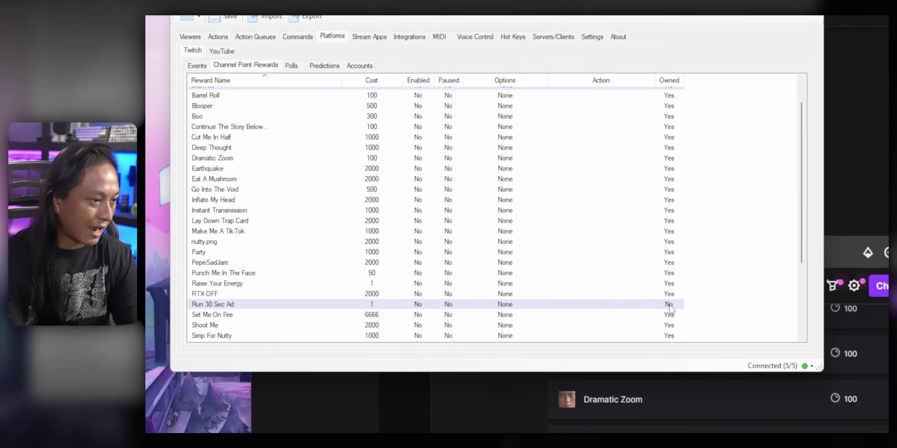
pyautogui.click(674, 343)
pyautogui.scroll(1, 677, 183)
pyautogui.click(675, 103)
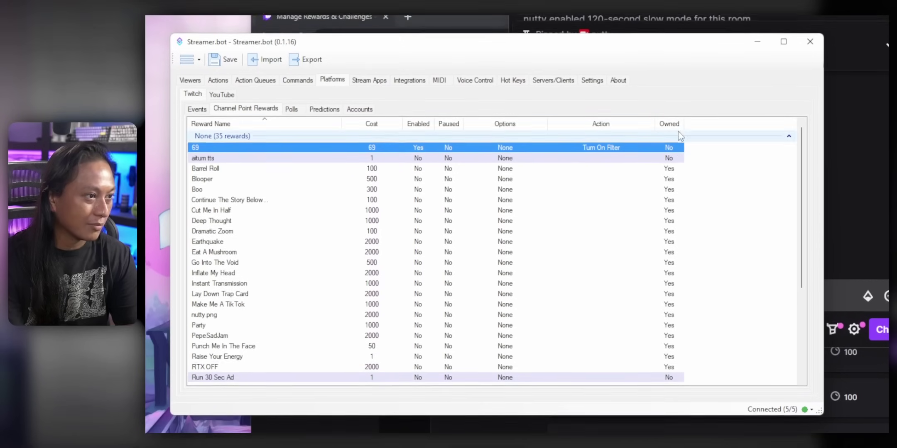
pyautogui.scroll(-2, 665, 200)
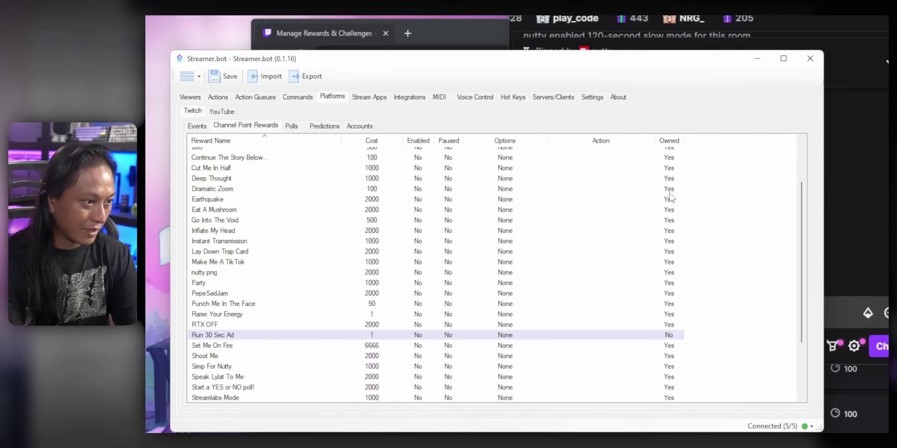
pyautogui.scroll(2, 660, 243)
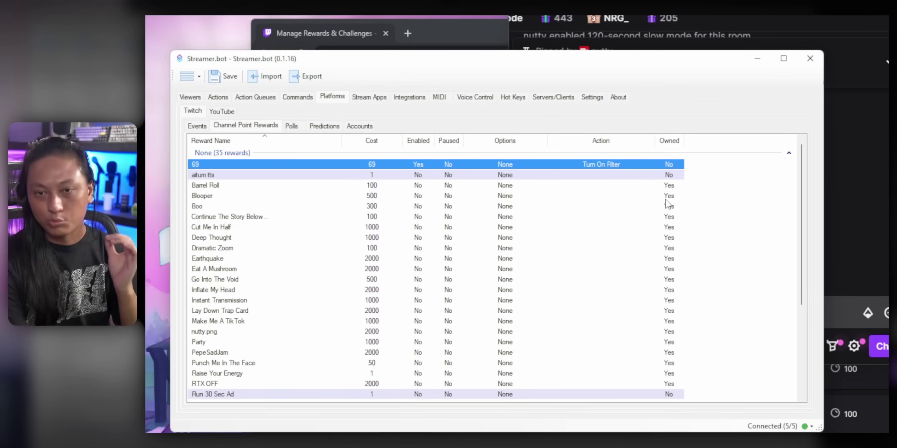
pyautogui.rightClick(358, 165)
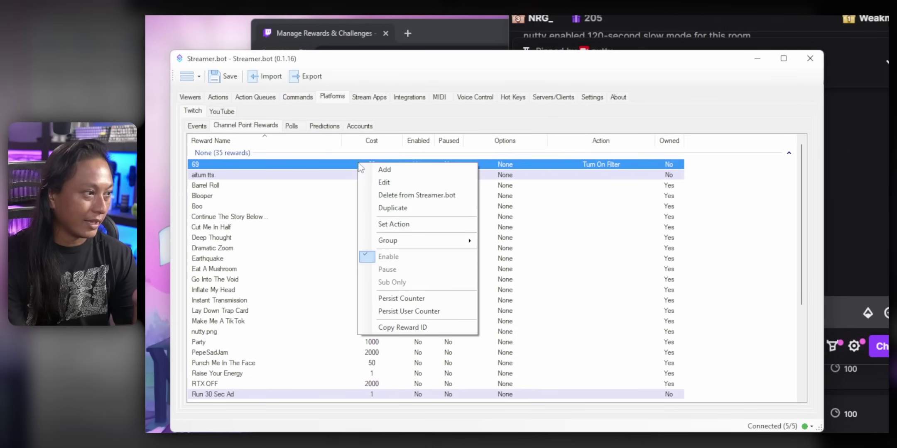
pyautogui.click(415, 181)
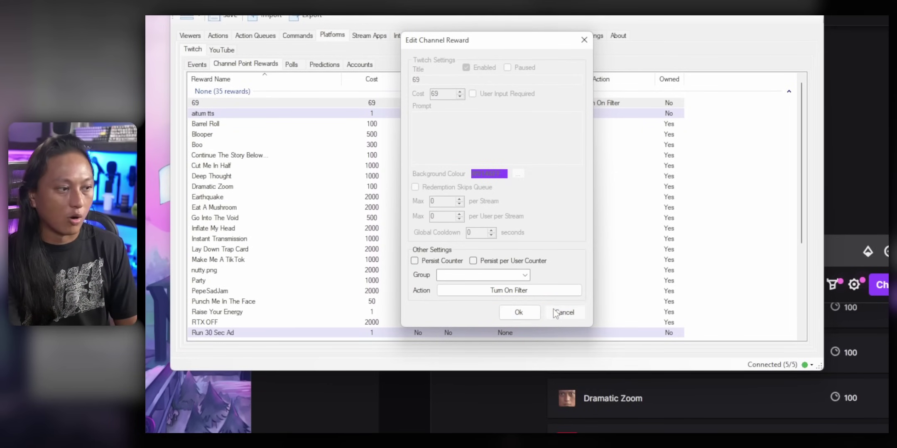
# Close the 69 reward's settings, enable the Barrel Roll reward and check the reward list in the Twitch chat.
pyautogui.click(554, 312)
pyautogui.click(679, 126)
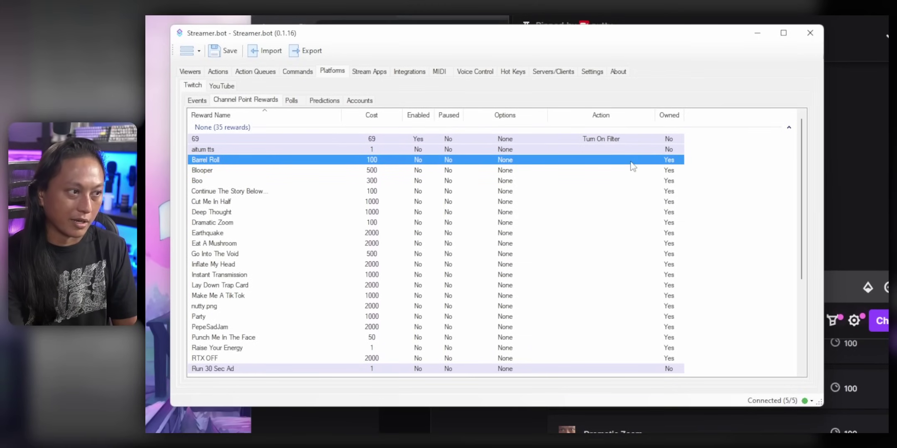
pyautogui.rightClick(358, 163)
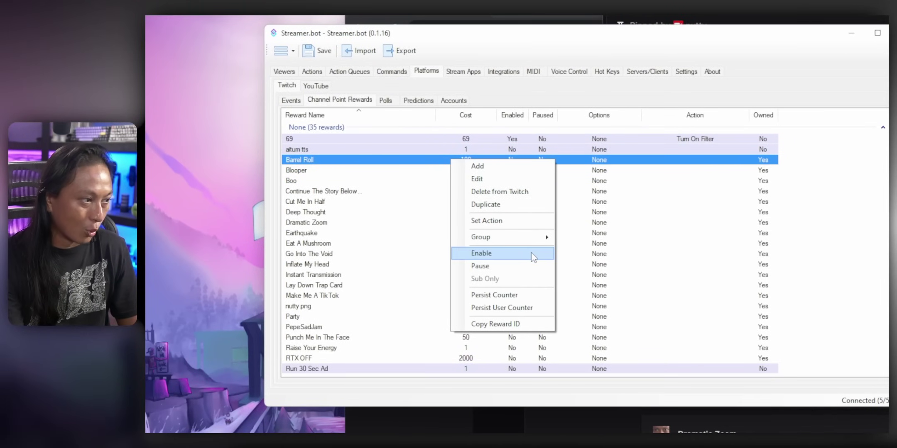
pyautogui.click(532, 253)
pyautogui.click(736, 60)
pyautogui.click(580, 311)
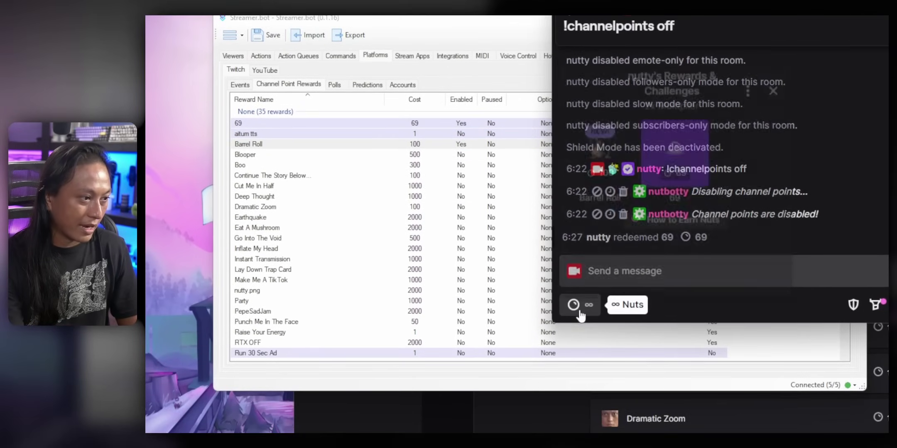
# Return to Streamer.bot and examine the edit settings of the unowned 69 reward without changing them.
pyautogui.click(493, 157)
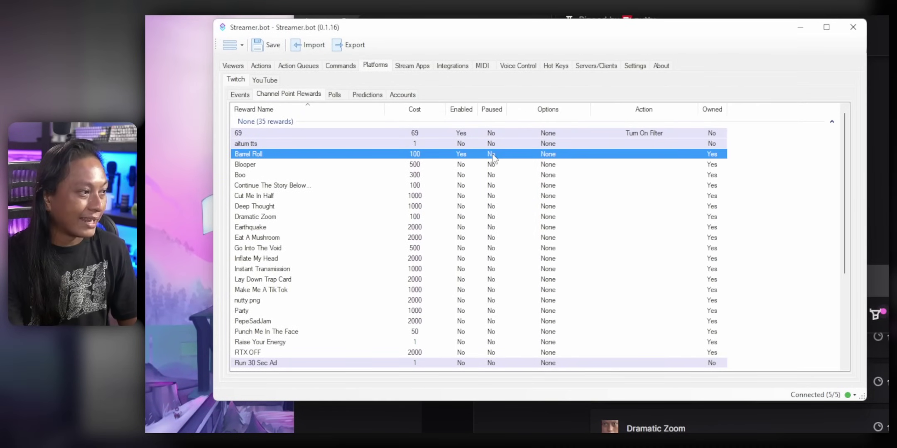
pyautogui.click(526, 133)
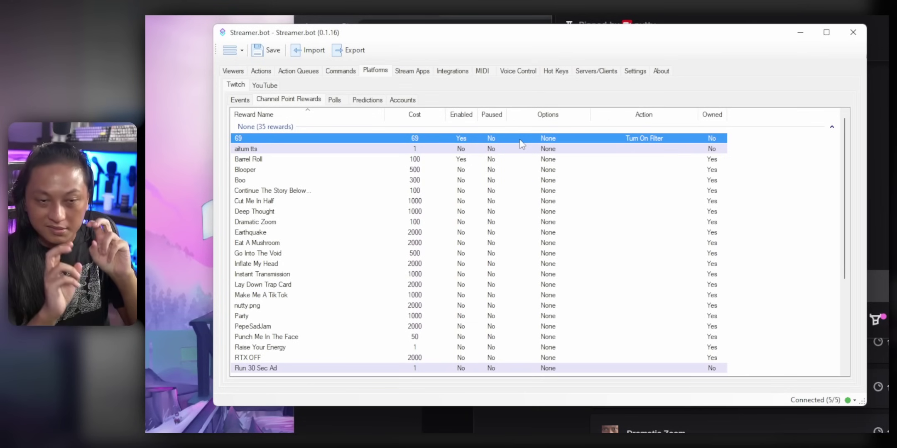
pyautogui.rightClick(520, 140)
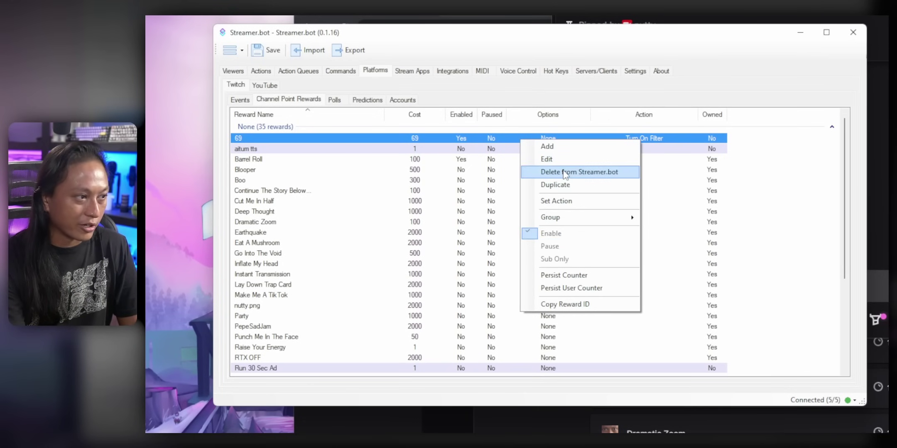
pyautogui.click(553, 159)
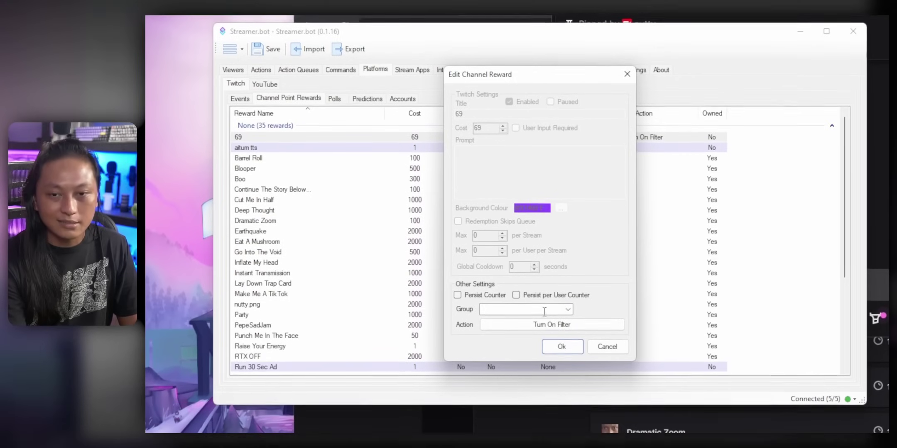
pyautogui.click(604, 378)
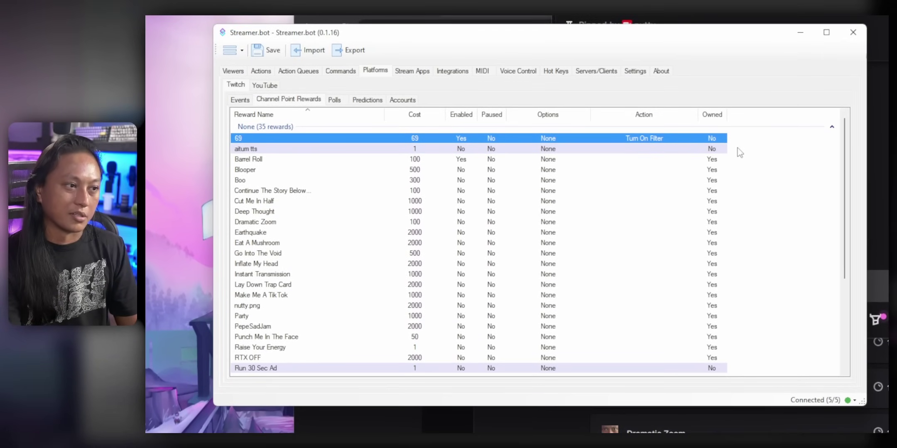
# Duplicate the 69 channel point reward and compare the ownership of the copy with the original.
pyautogui.rightClick(737, 128)
pyautogui.click(760, 156)
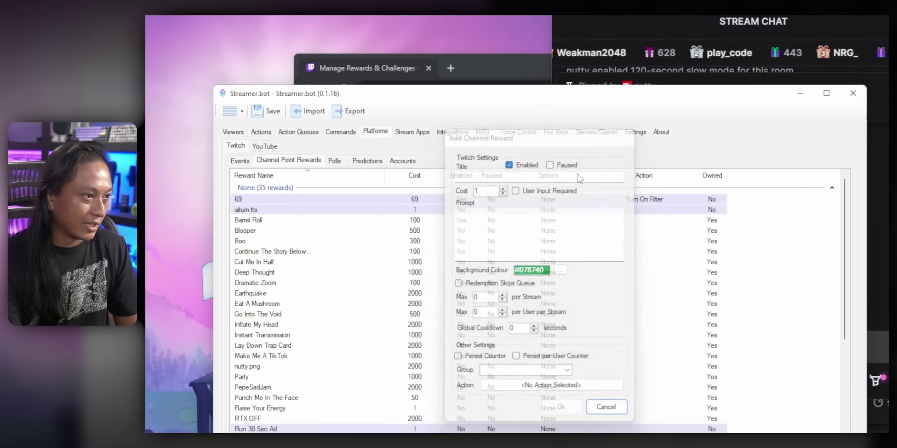
pyautogui.rightClick(507, 200)
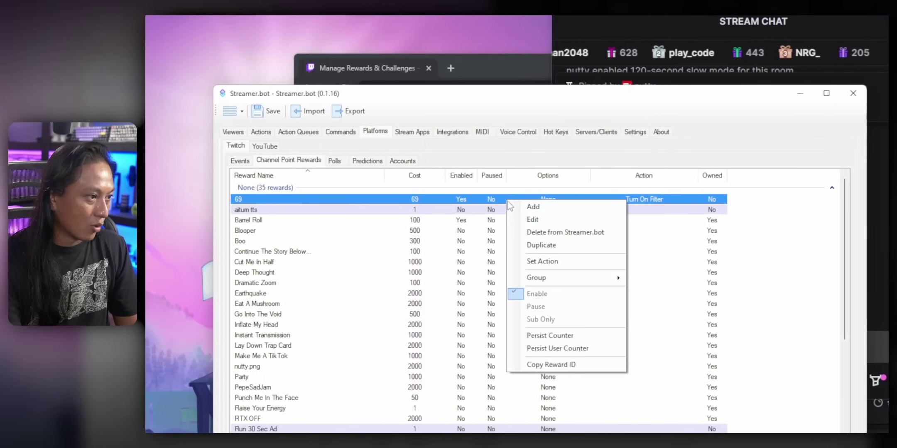
pyautogui.click(546, 246)
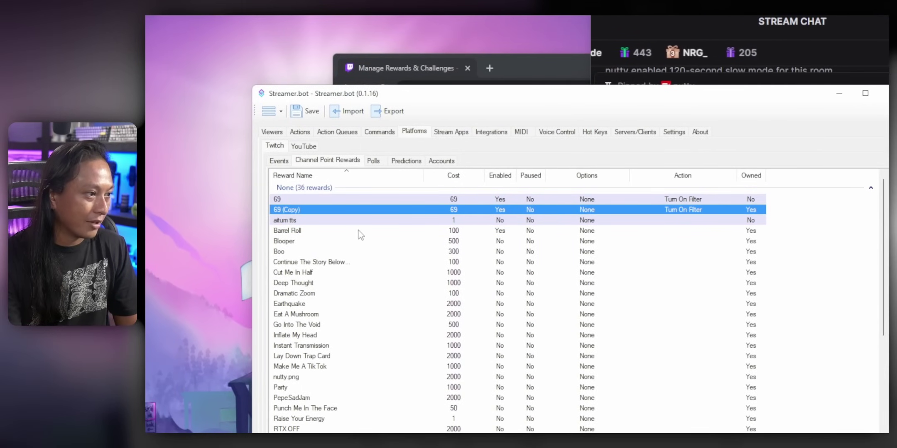
pyautogui.click(368, 231)
pyautogui.click(307, 210)
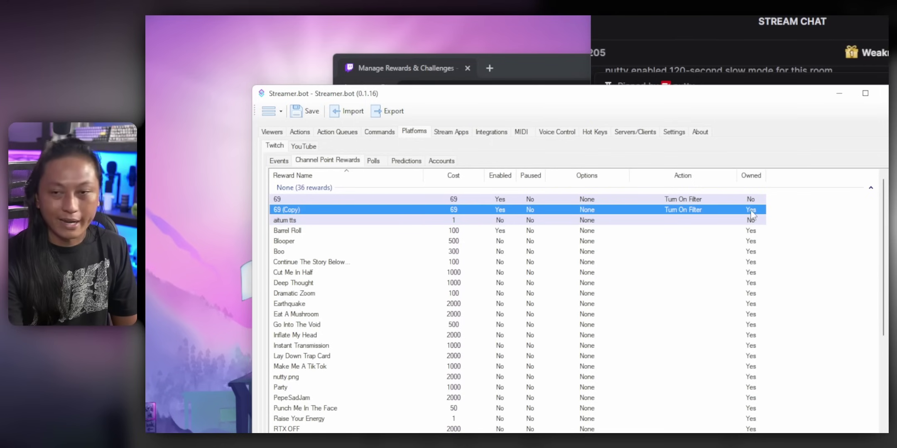
pyautogui.click(364, 201)
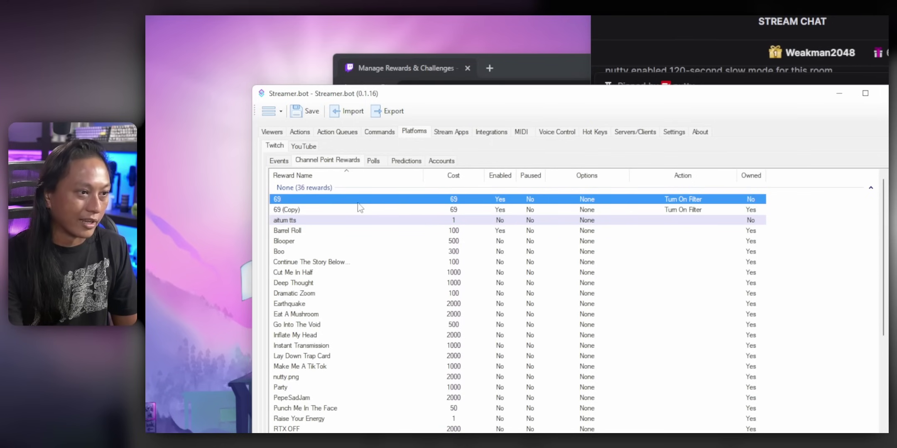
# Switch to the Twitch dashboard and delete the original 69 reward, rejecting all its pending requests.
pyautogui.click(809, 109)
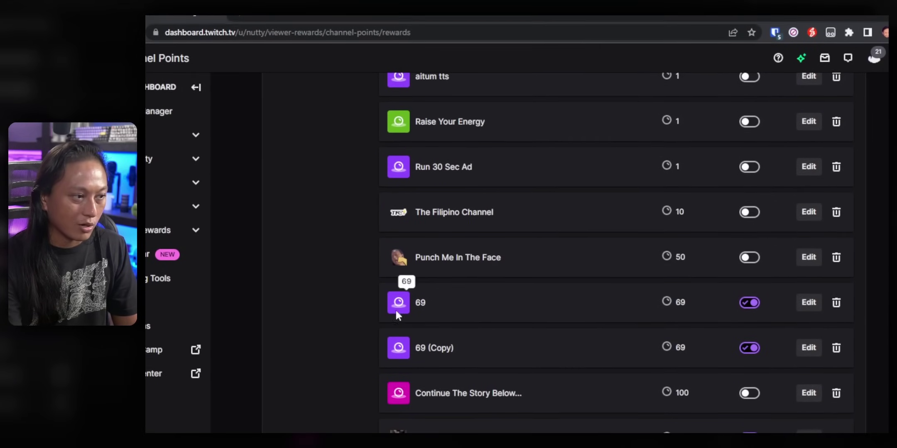
pyautogui.click(762, 301)
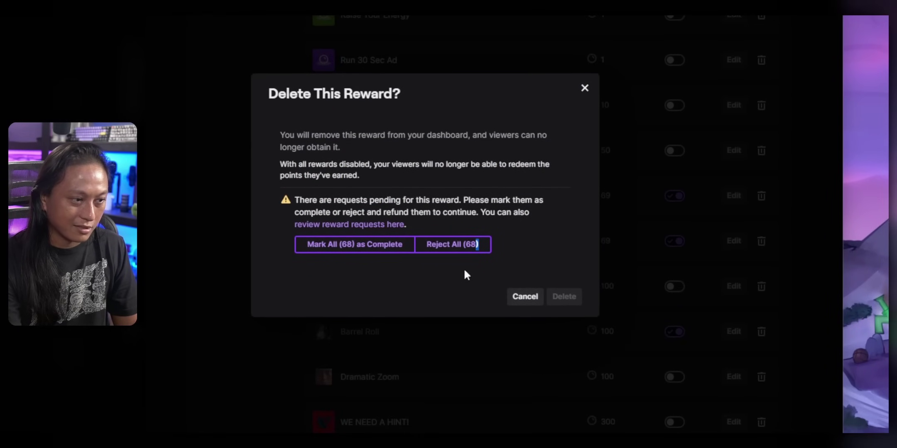
pyautogui.click(480, 261)
pyautogui.click(579, 303)
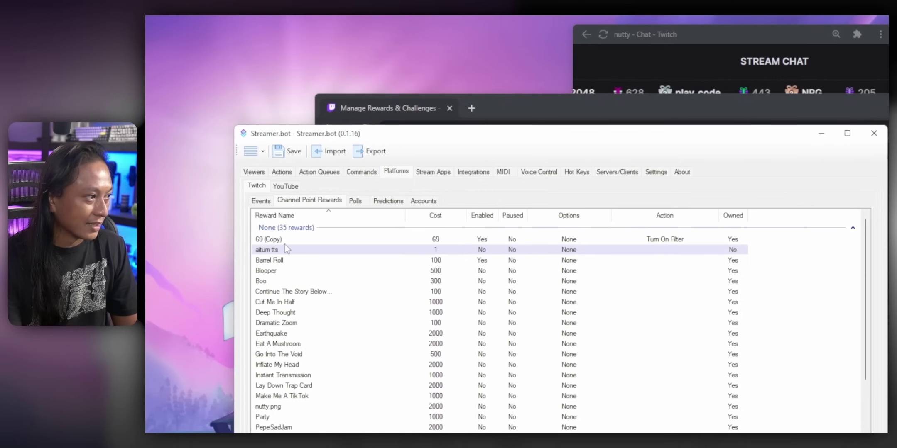
# Rename the 69 (Copy) reward in Streamer.bot as 69.
pyautogui.click(287, 240)
pyautogui.rightClick(290, 240)
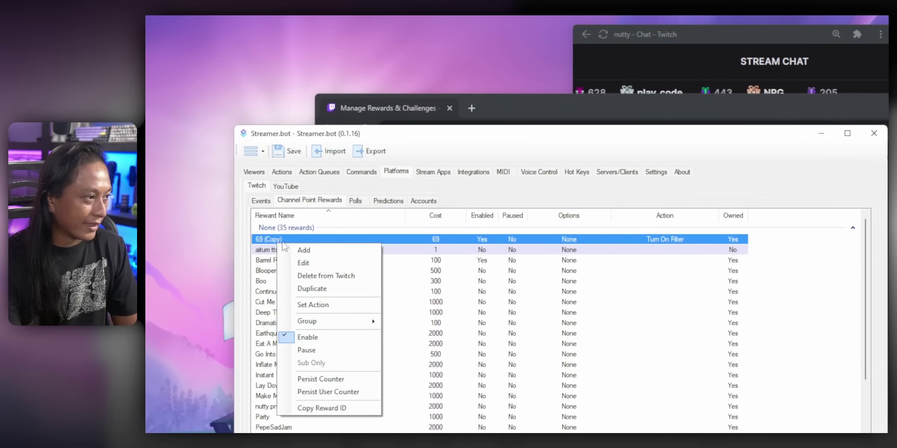
pyautogui.click(314, 263)
pyautogui.click(536, 216)
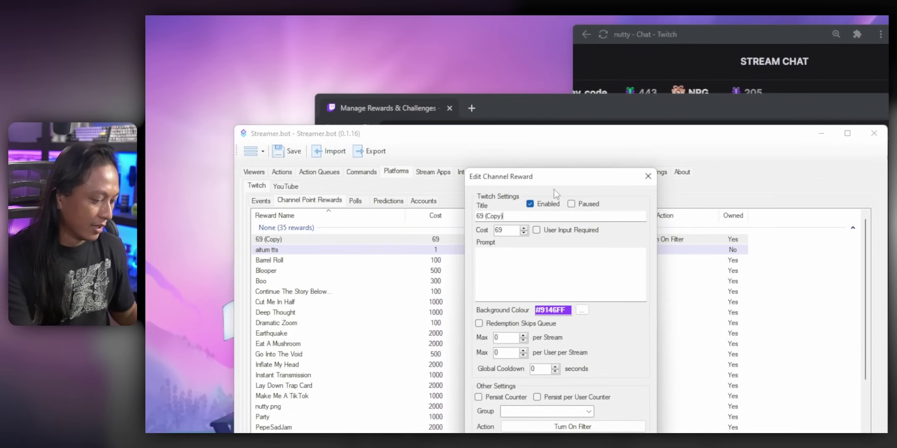
pyautogui.press('Return')
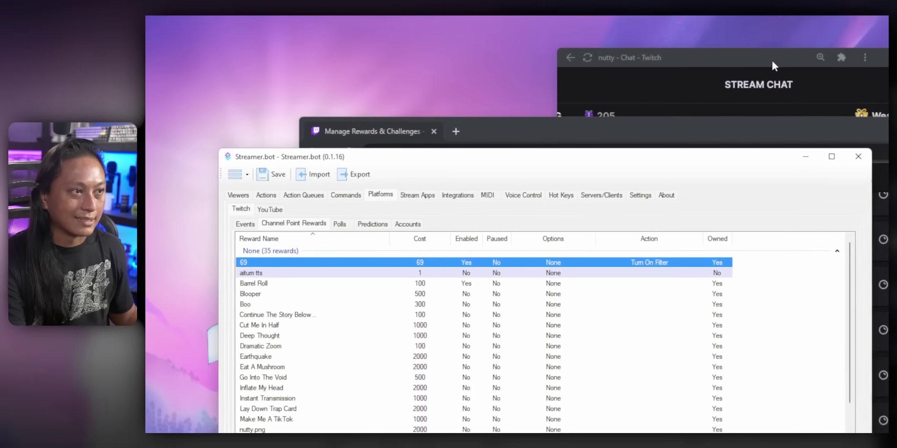
# Switch to the Twitch chat and redeem the recreated 69 reward.
pyautogui.click(788, 37)
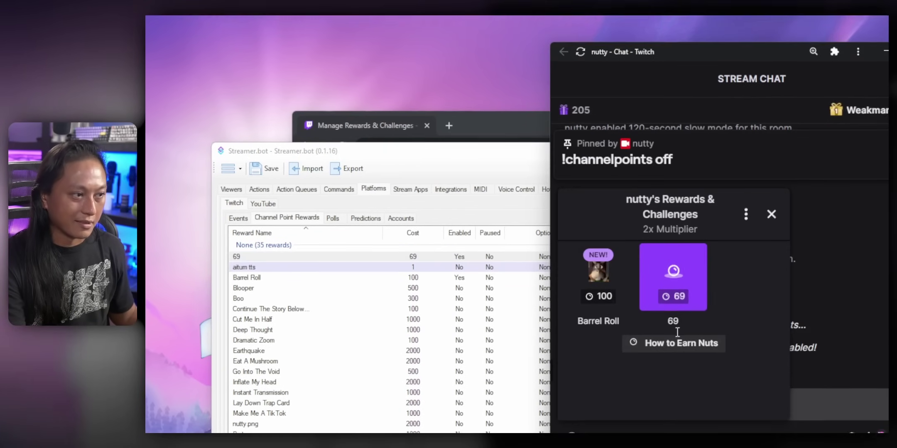
pyautogui.click(680, 249)
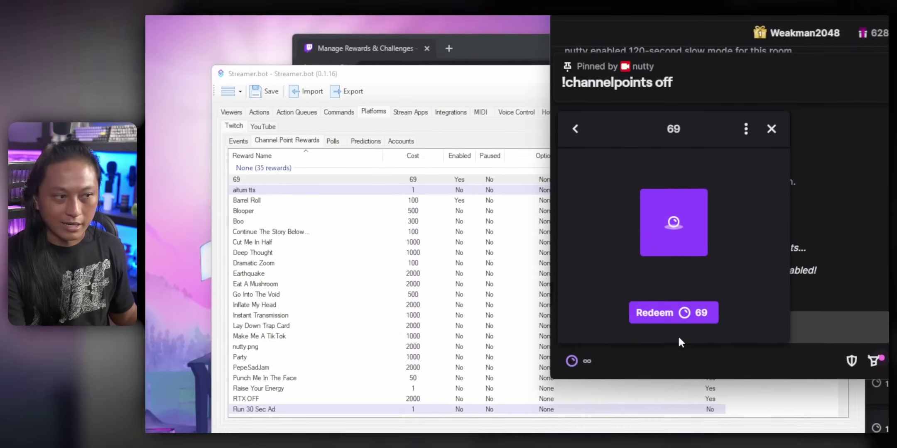
pyautogui.click(681, 344)
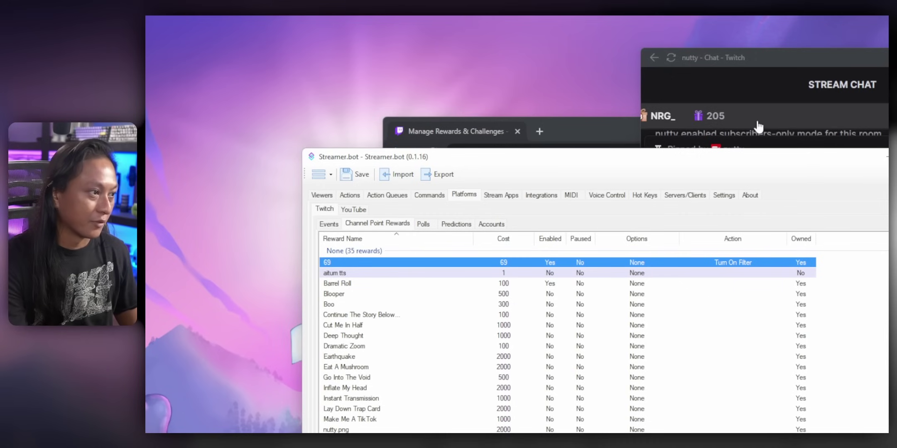
# Turn on Auto Start Listen for Streamer.bot's voice control and set its audio input device to Mic In (Elgato Wave:XLR).
pyautogui.click(611, 197)
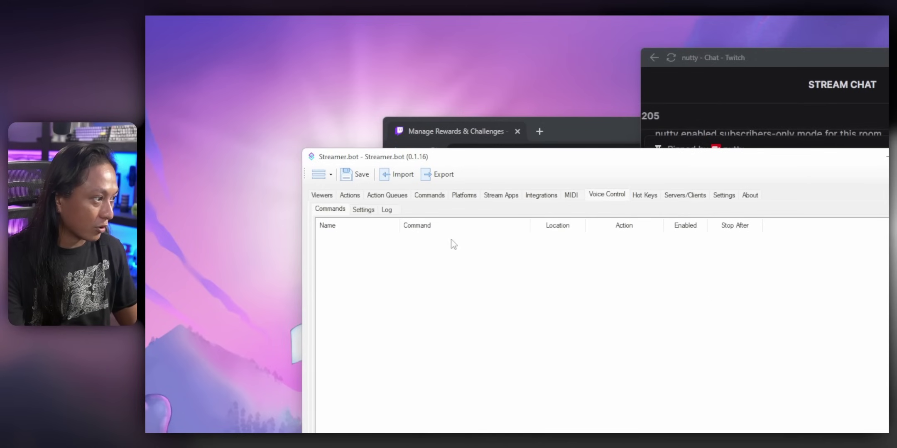
pyautogui.click(363, 210)
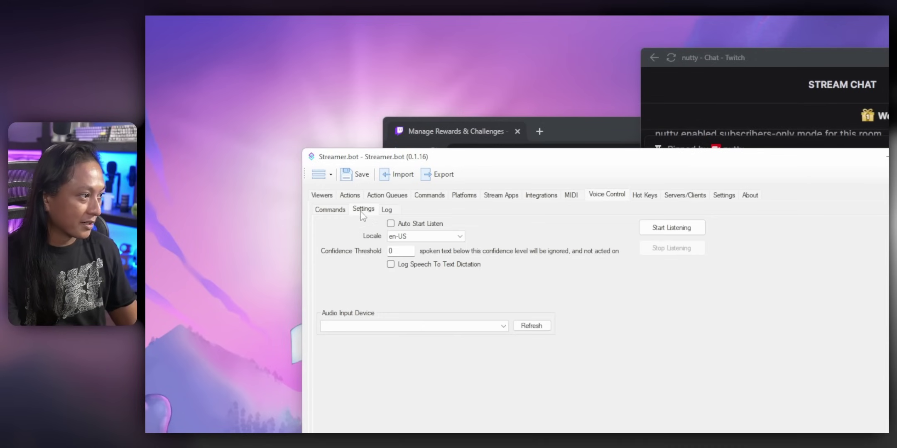
pyautogui.click(428, 225)
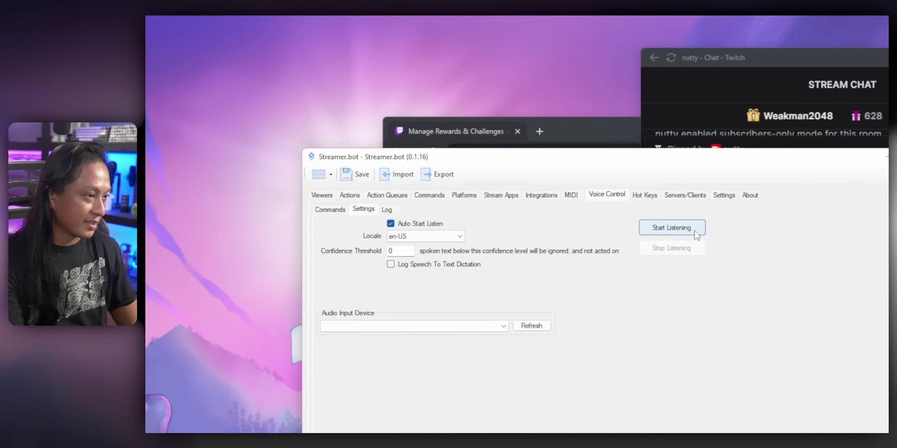
pyautogui.click(426, 321)
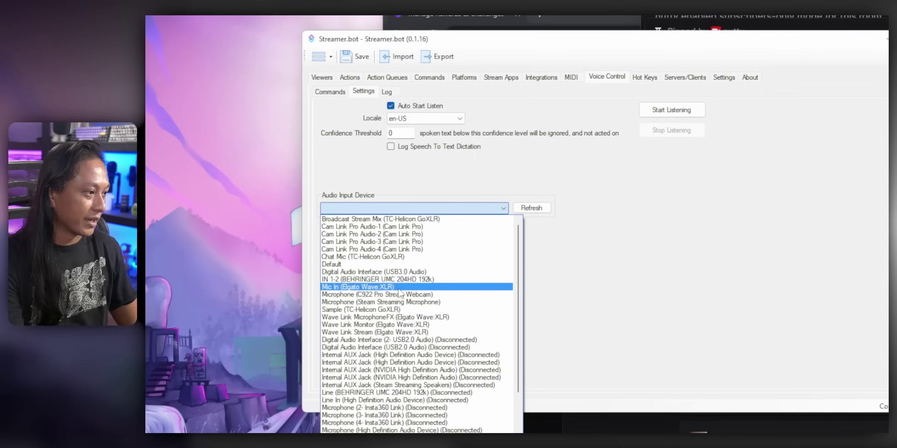
pyautogui.click(396, 288)
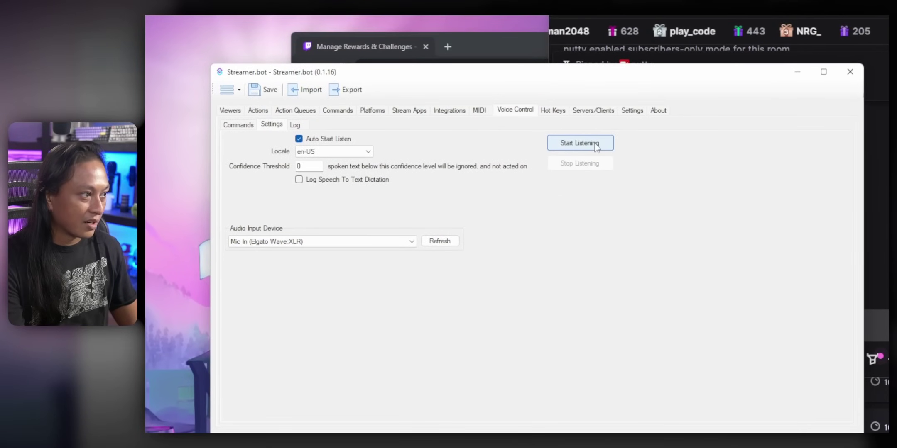
# Start voice listening and check the voice control log for recognized speech.
pyautogui.click(687, 115)
pyautogui.click(295, 124)
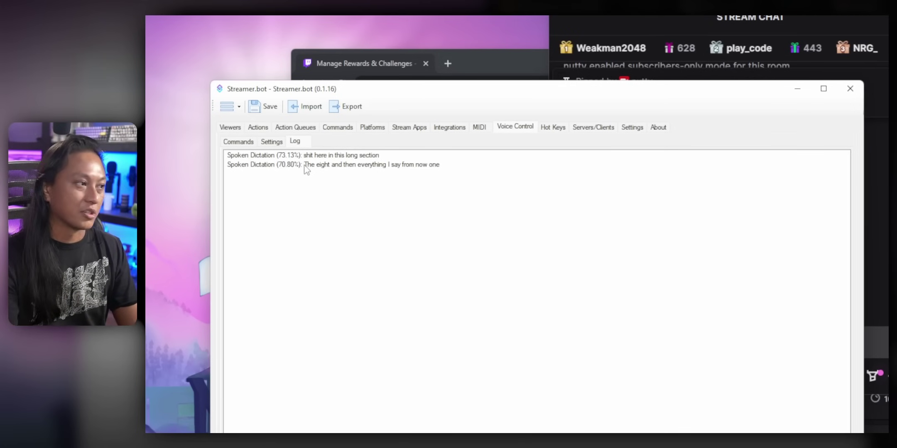
# Add a new action named Scene - Webcam.
pyautogui.click(260, 129)
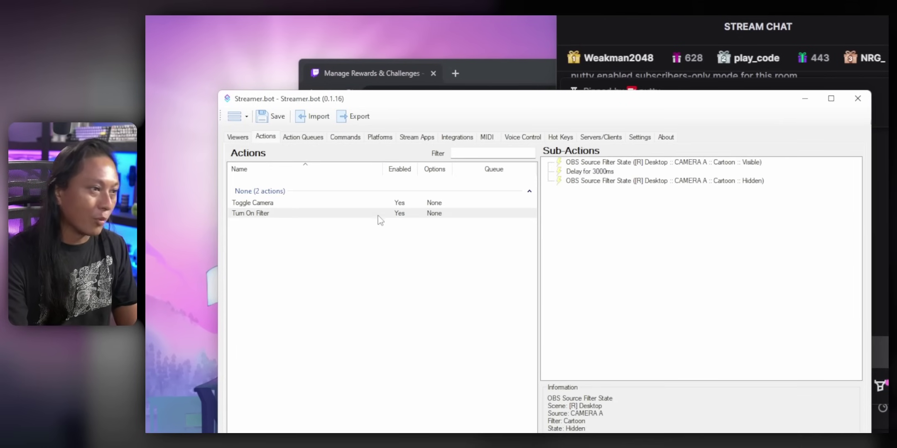
pyautogui.rightClick(304, 239)
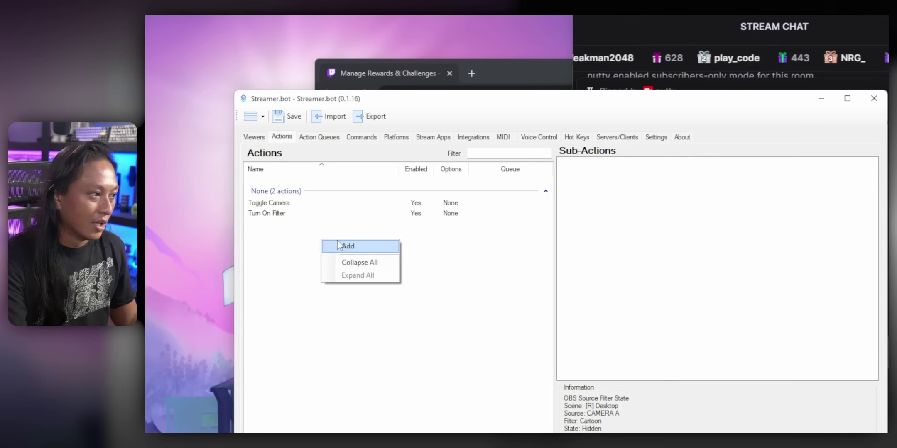
pyautogui.click(325, 245)
pyautogui.write('Sce')
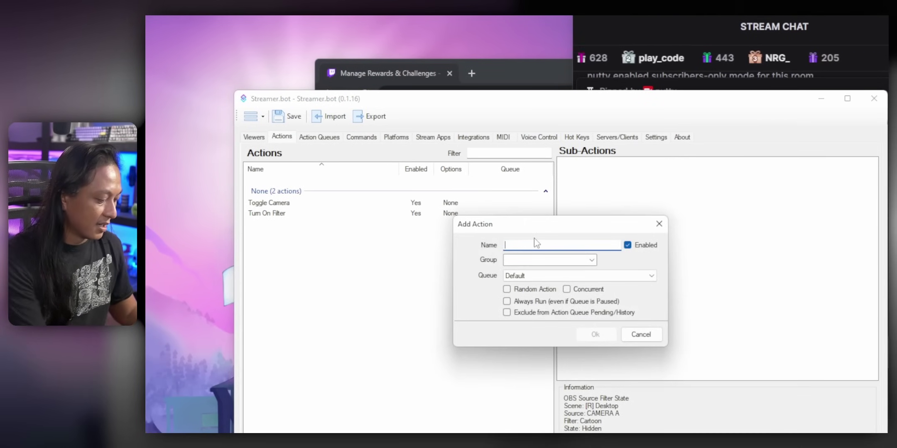
pyautogui.write('ne - Webcam')
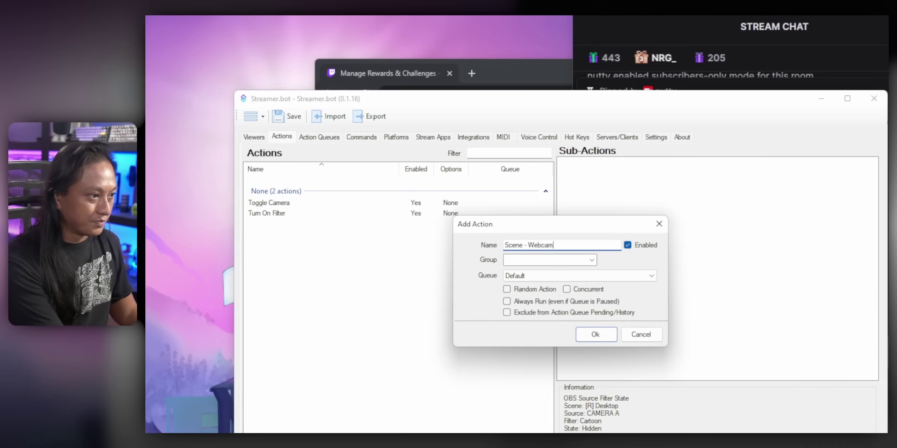
pyautogui.press('Return')
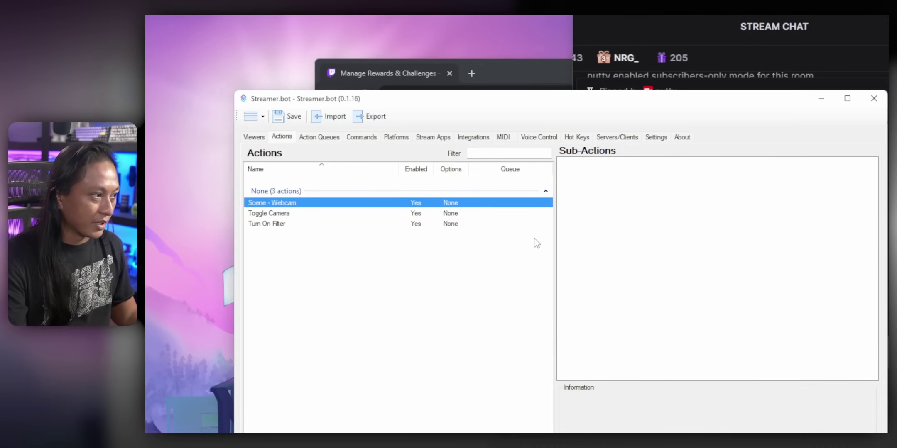
# Add an OBS Set Active Scene sub-action to the Scene - Webcam action, with [R] Webcam as the scene.
pyautogui.rightClick(570, 168)
pyautogui.moveTo(619, 252)
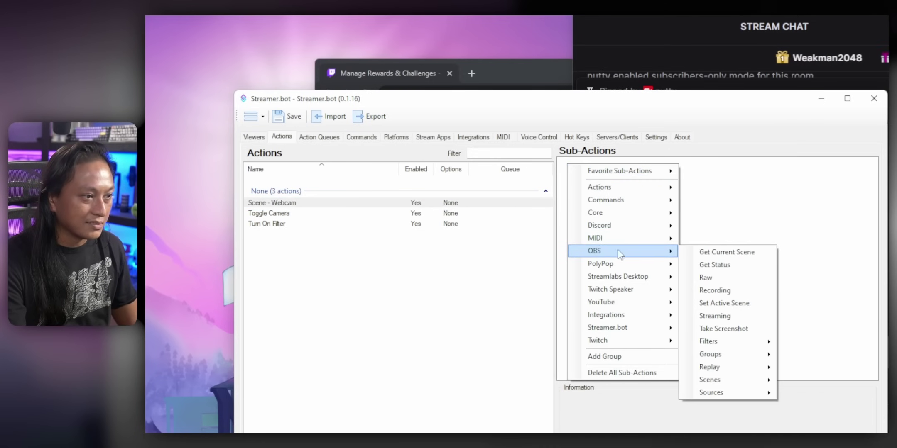
pyautogui.click(751, 306)
pyautogui.click(642, 279)
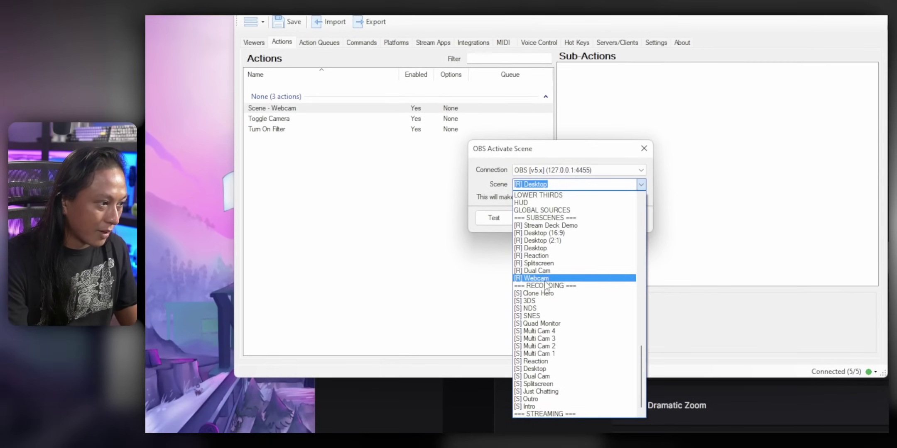
pyautogui.click(545, 279)
pyautogui.click(579, 217)
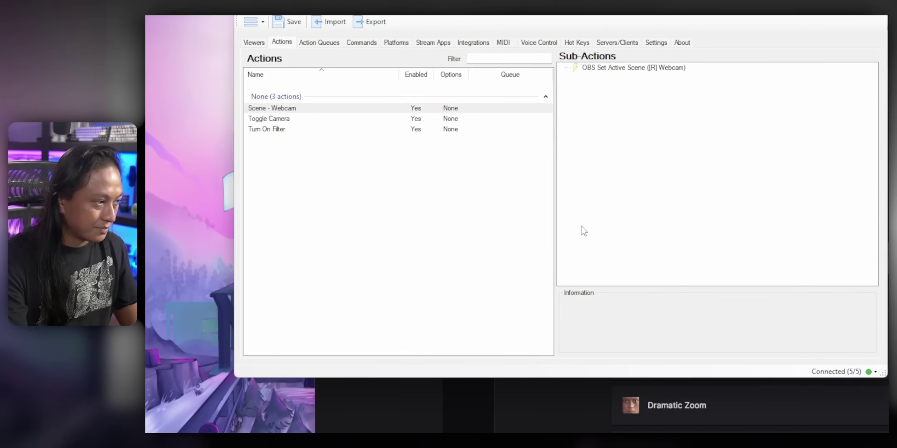
# Add a new action named Scene - Desktop.
pyautogui.rightClick(322, 138)
pyautogui.click(343, 151)
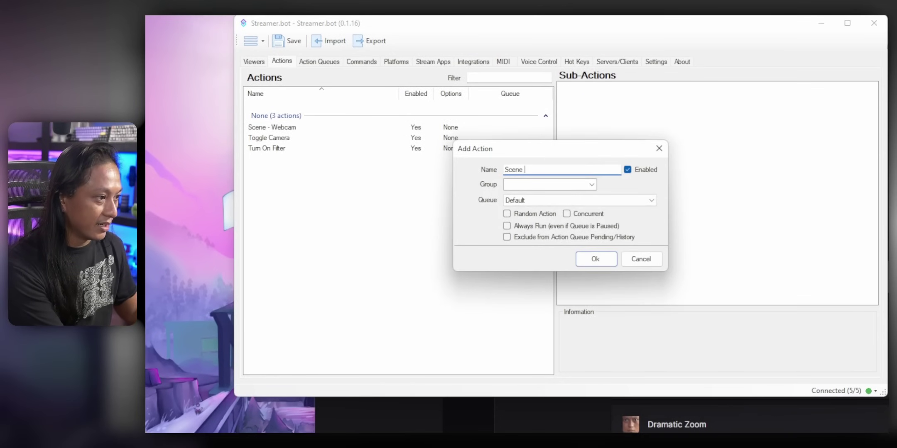
pyautogui.write('Scene - Desktop')
pyautogui.press('Return')
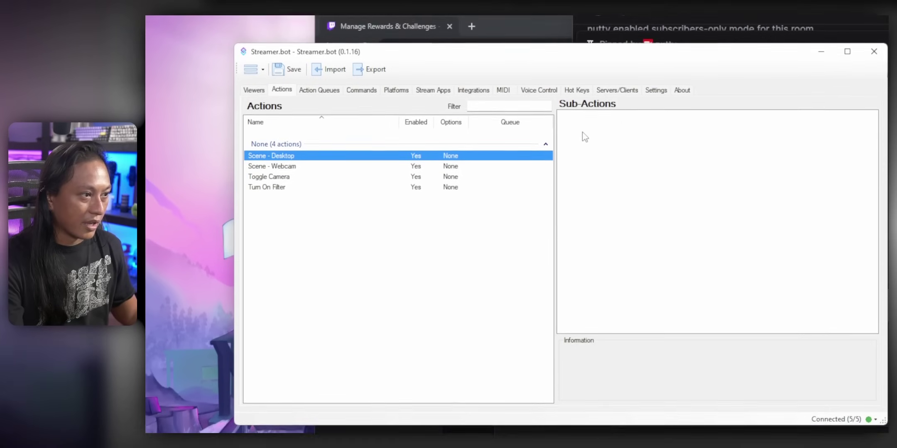
# Add an OBS Set Active Scene sub-action to the Scene - Desktop action, with [R] Desktop as the scene.
pyautogui.rightClick(585, 99)
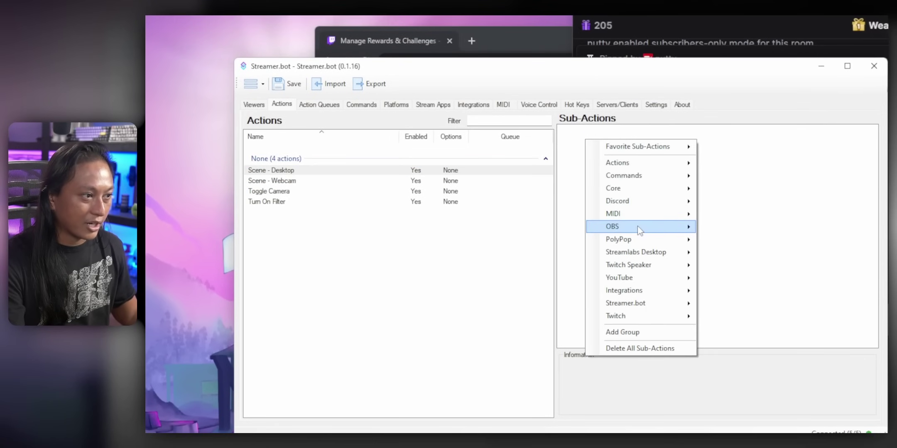
pyautogui.moveTo(636, 226)
pyautogui.click(766, 279)
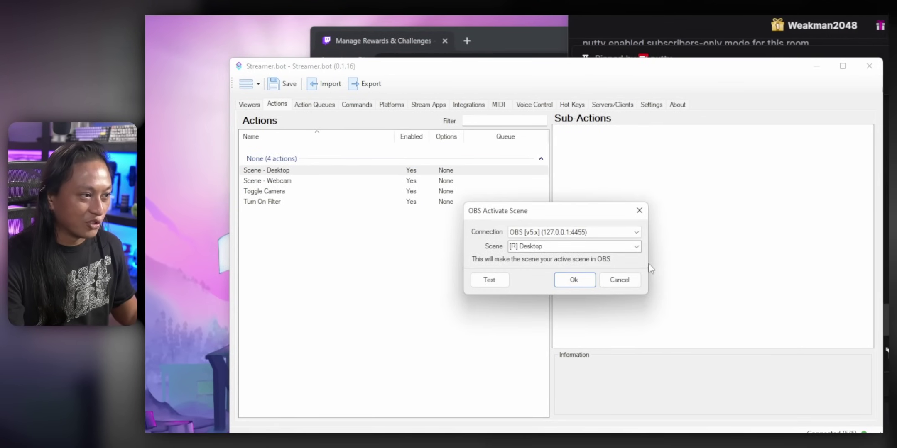
pyautogui.click(636, 246)
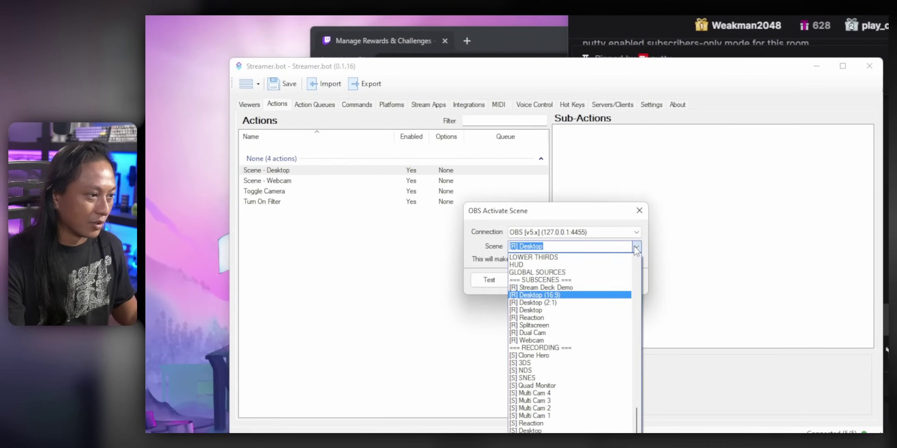
pyautogui.click(580, 310)
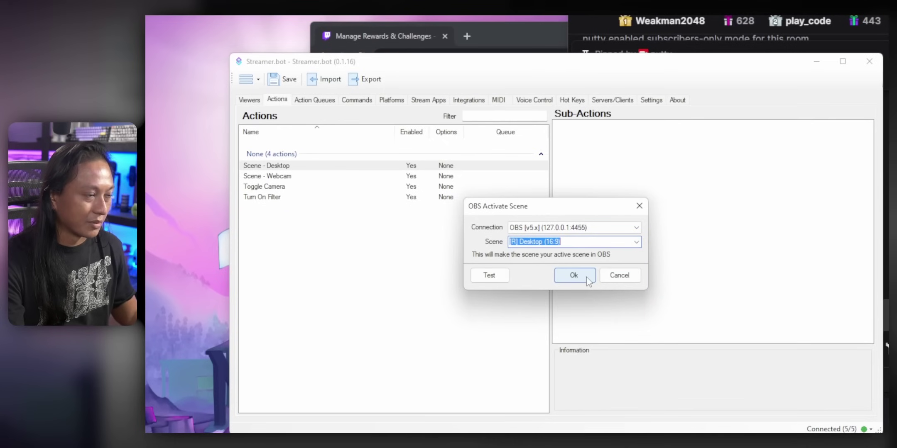
pyautogui.click(586, 277)
# Add a voice control command named Webcam with the phrase "change to webcam" that runs the Scene - Webcam action.
pyautogui.click(547, 121)
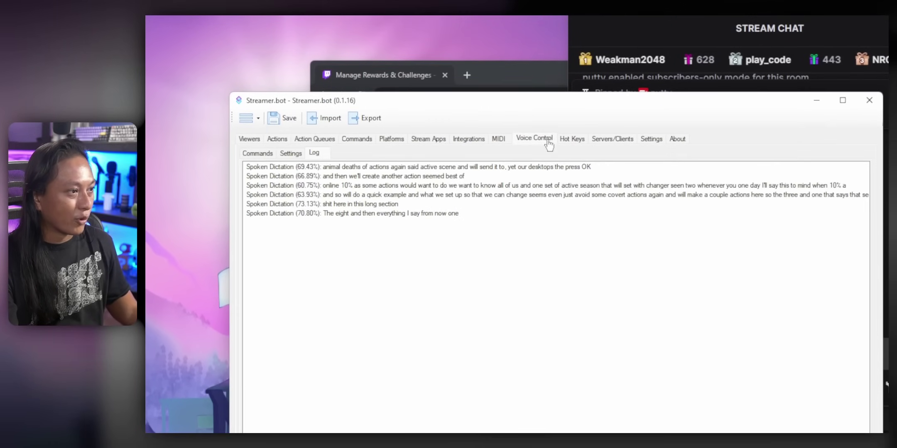
pyautogui.click(260, 154)
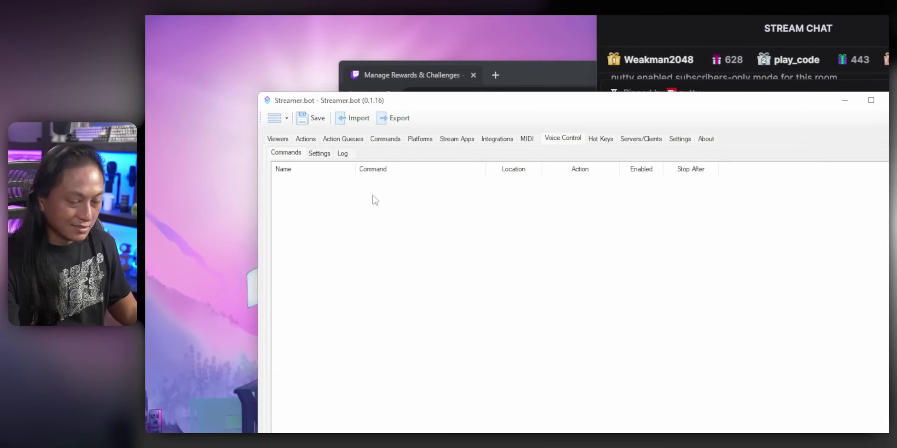
pyautogui.rightClick(351, 217)
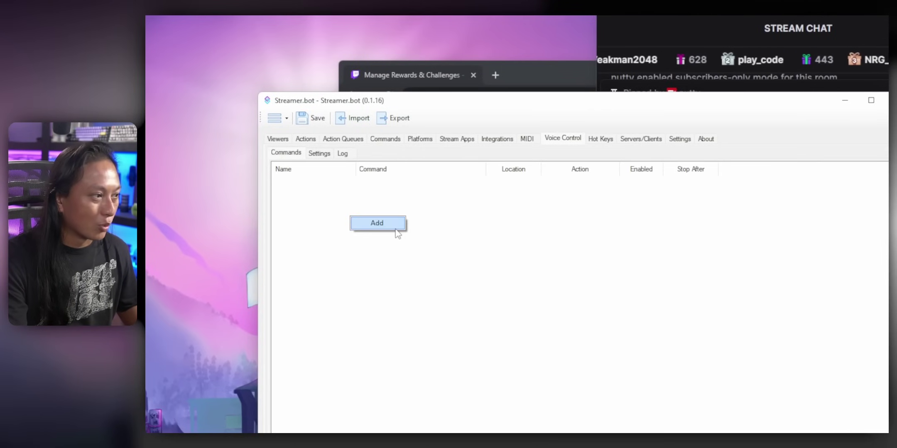
pyautogui.click(388, 229)
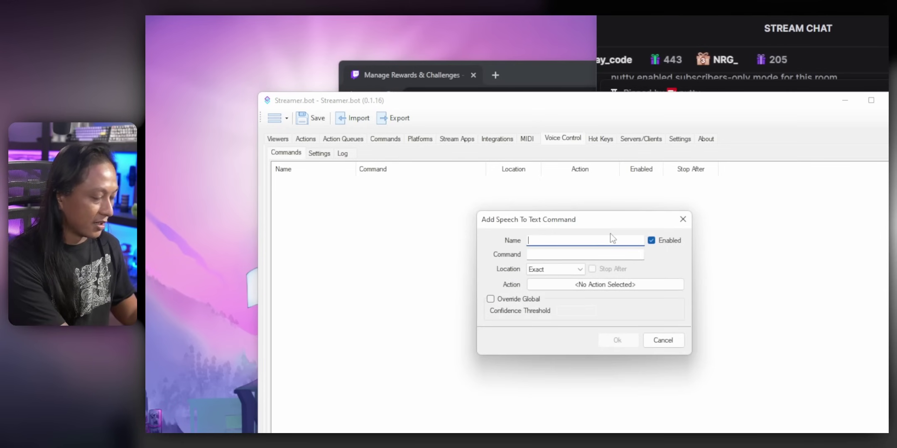
pyautogui.write('Webcam')
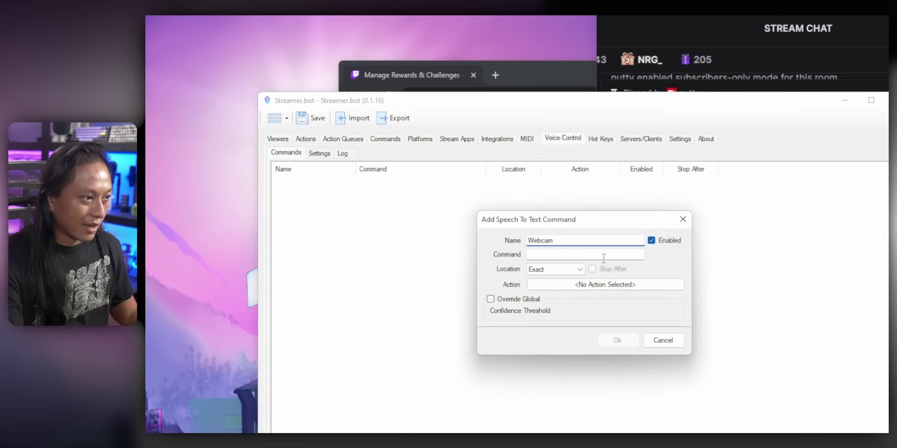
pyautogui.click(635, 255)
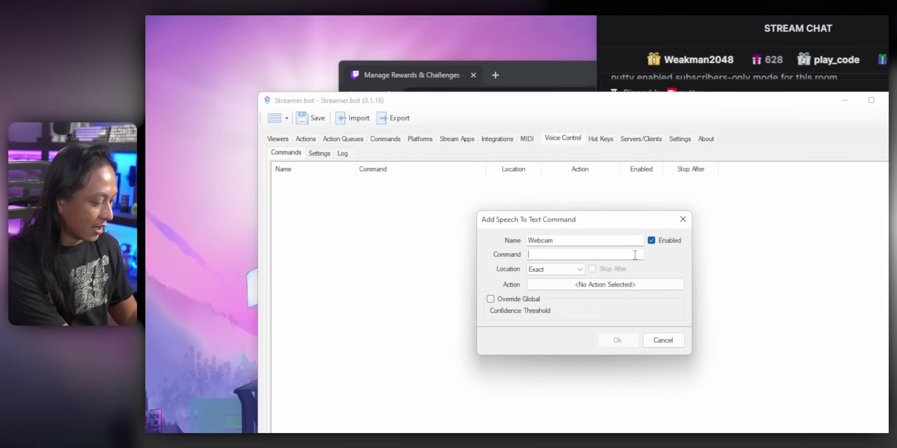
pyautogui.write('change to webcam')
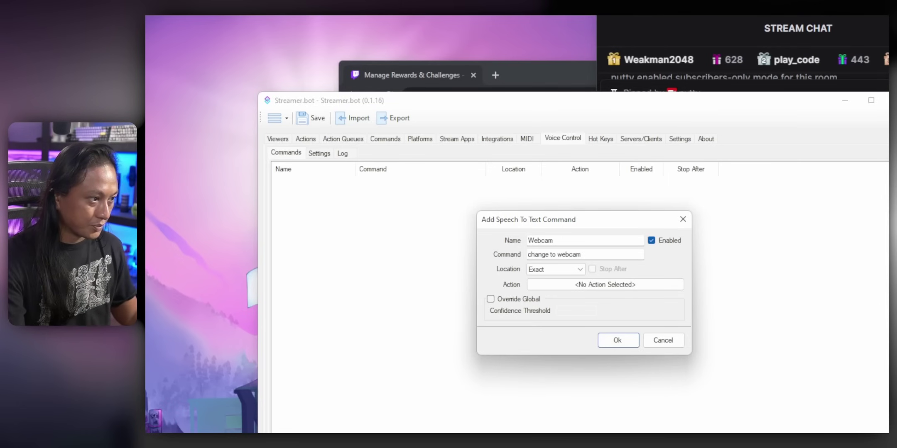
pyautogui.click(605, 284)
pyautogui.click(514, 215)
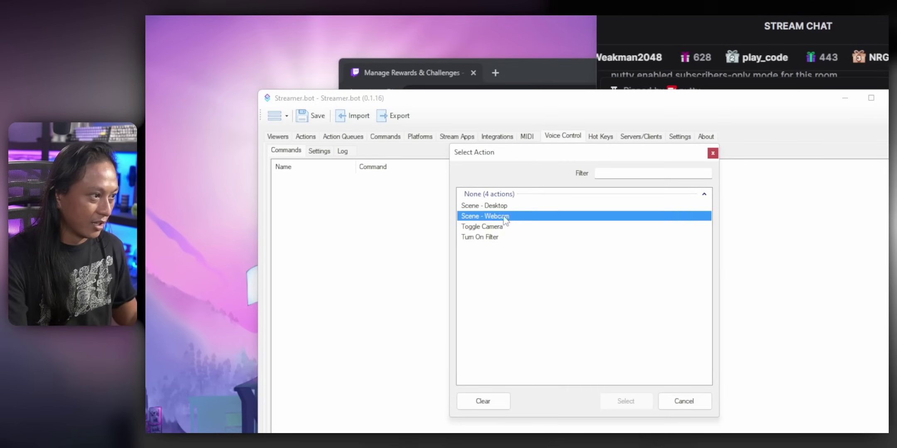
pyautogui.click(626, 401)
pyautogui.click(618, 246)
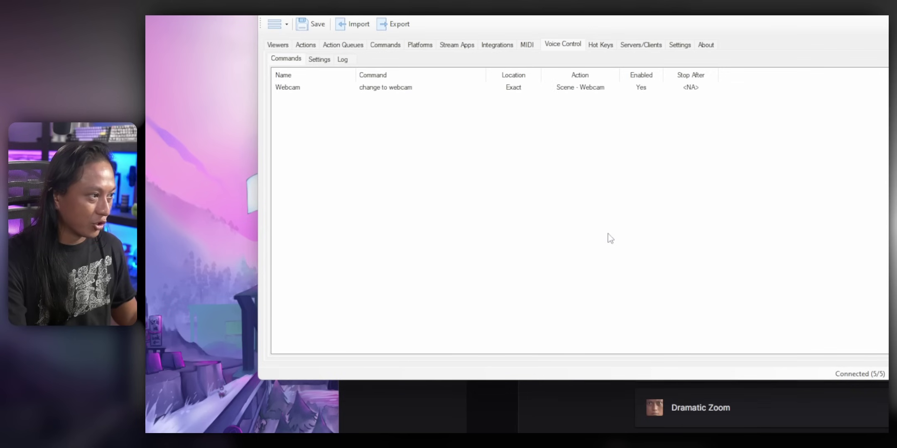
# Add a voice control command named Gaming with the phrase "change to gaming" that runs the Scene - Desktop action.
pyautogui.click(403, 162)
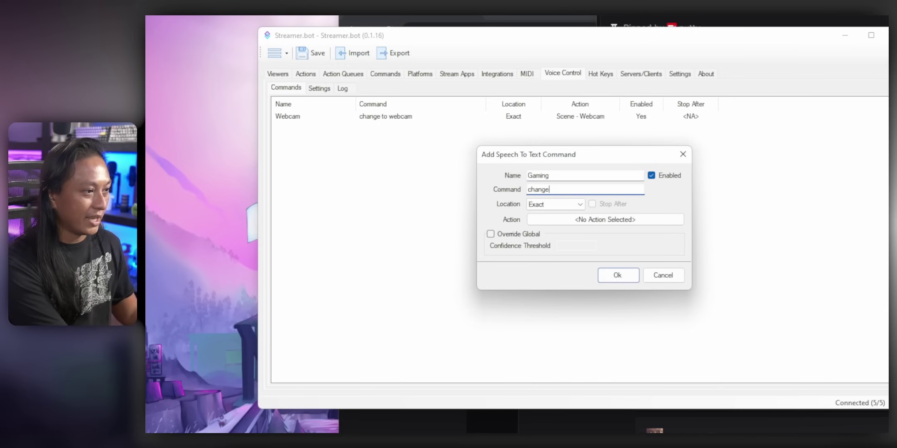
pyautogui.click(625, 220)
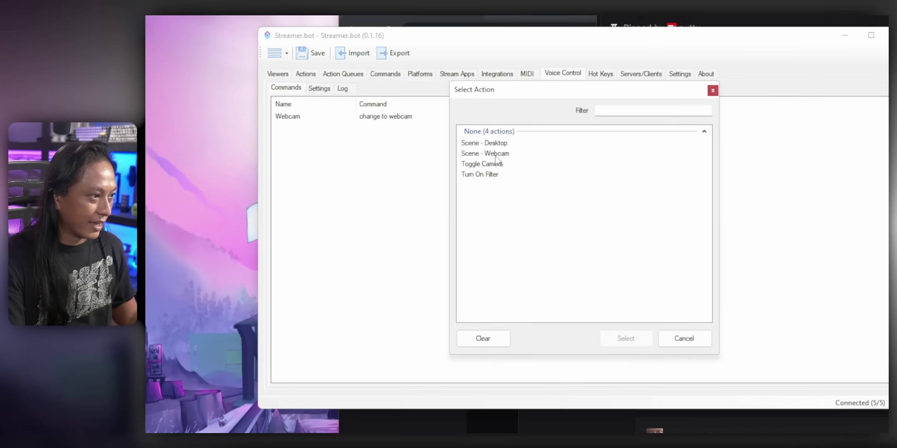
pyautogui.click(496, 143)
pyautogui.click(625, 339)
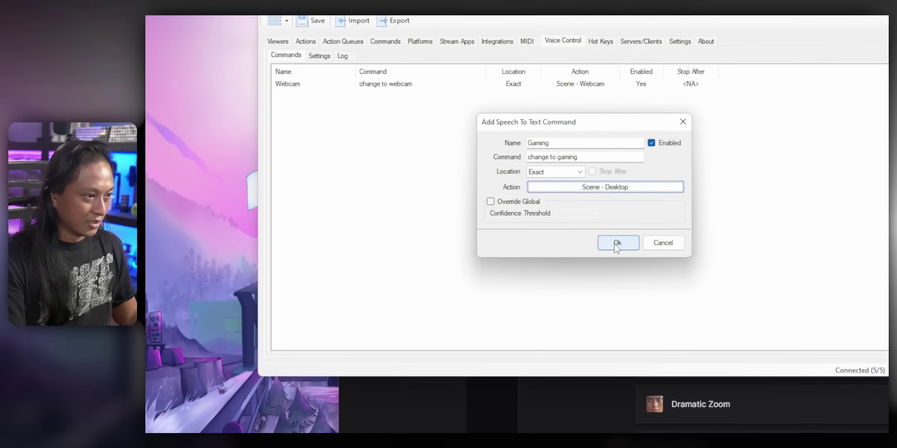
pyautogui.click(618, 274)
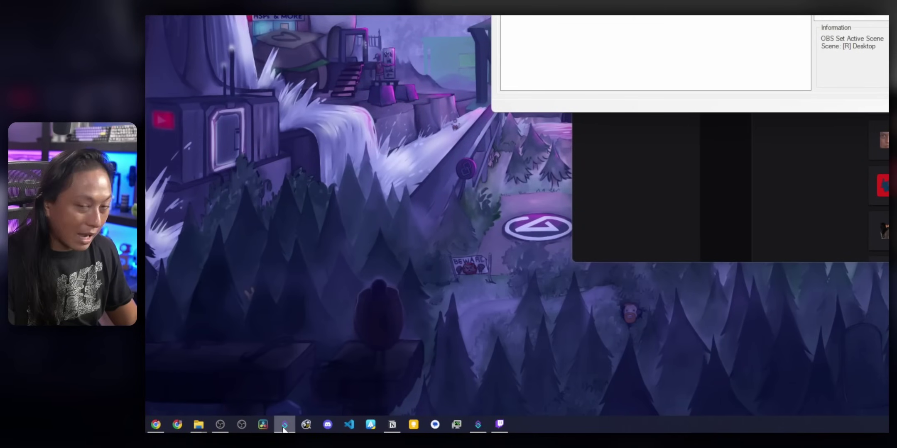
# Switch to Streamer.bot 0.1.17-alpha.7, filter the actions by "mii chann" and examine the Mii Channel action's sub-actions.
pyautogui.click(284, 424)
pyautogui.click(214, 79)
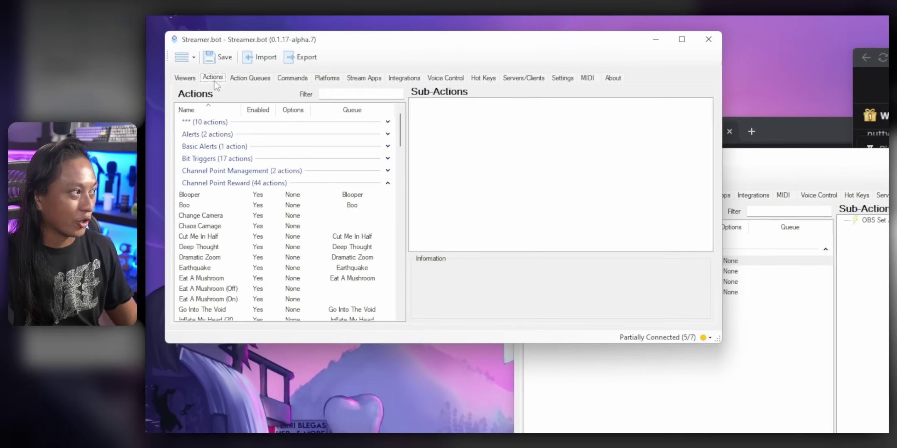
pyautogui.moveTo(291, 40); pyautogui.dragTo(691, 179)
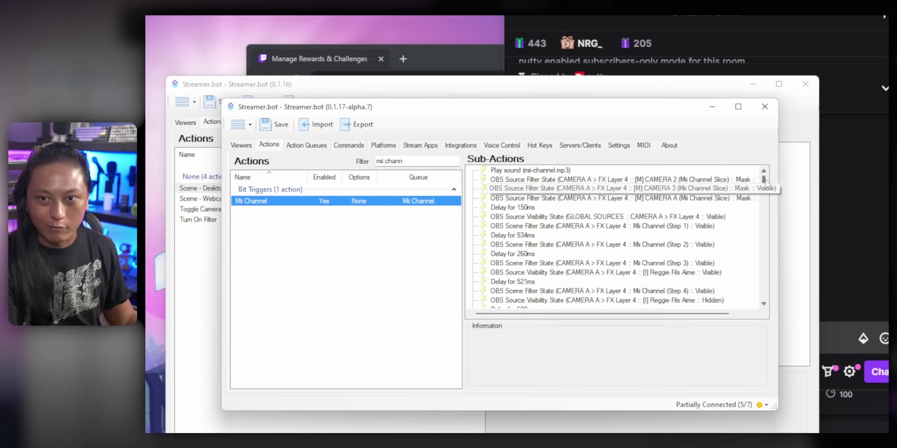
pyautogui.moveTo(768, 181); pyautogui.dragTo(768, 189)
pyautogui.moveTo(833, 102); pyautogui.dragTo(832, 368)
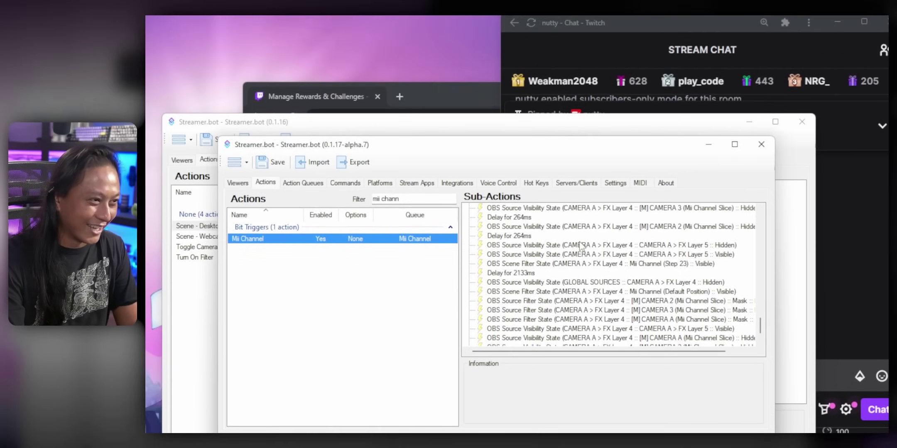
pyautogui.scroll(10, 625, 255)
pyautogui.scroll(5, 619, 283)
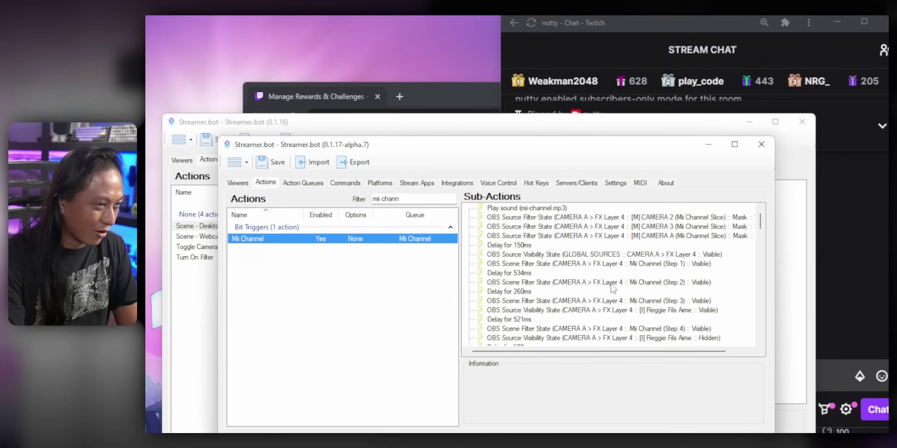
# Test a Twitch cheer of 311 bits in Streamer.bot 0.1.17-alpha.7.
pyautogui.moveTo(593, 141); pyautogui.dragTo(518, 231)
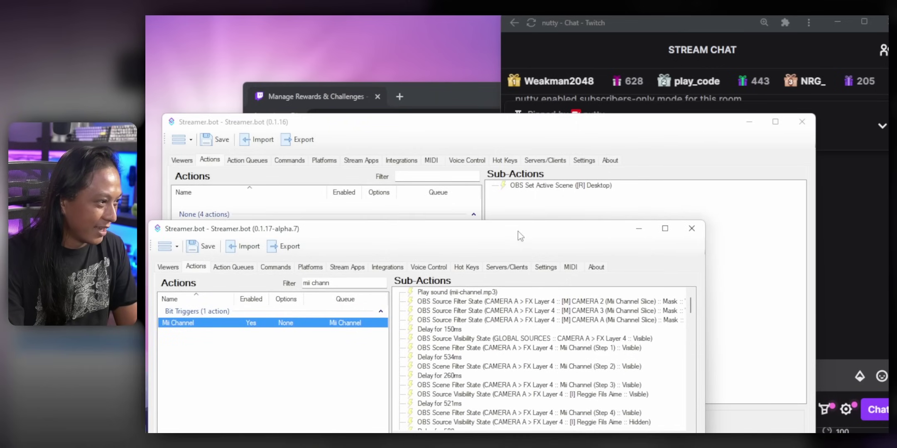
pyautogui.click(315, 269)
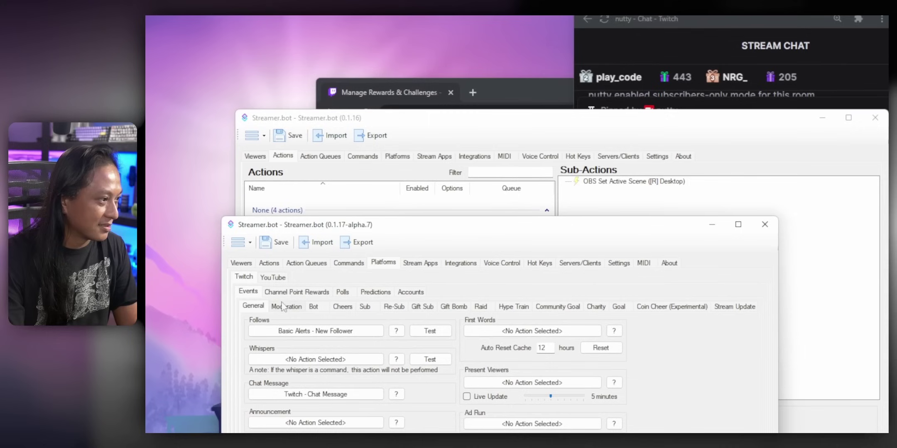
pyautogui.click(296, 307)
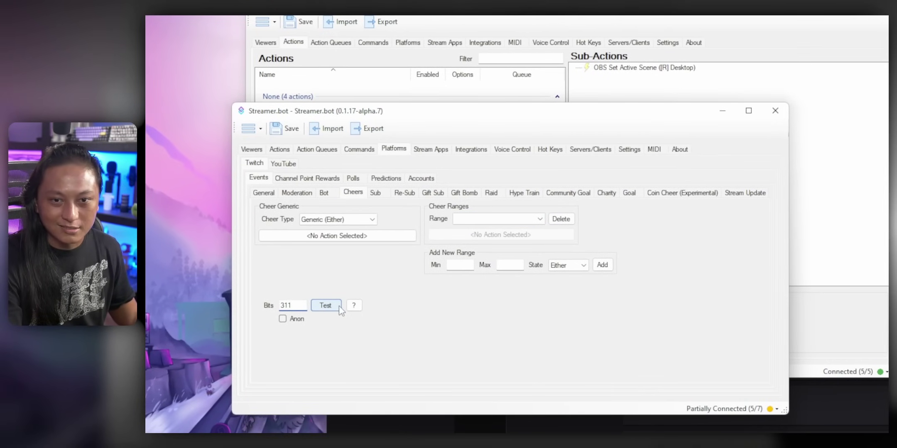
pyautogui.click(340, 306)
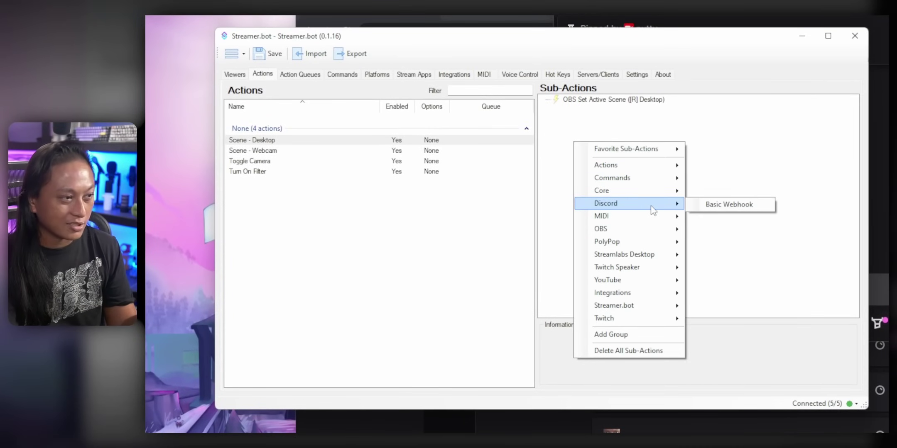
pyautogui.moveTo(649, 191)
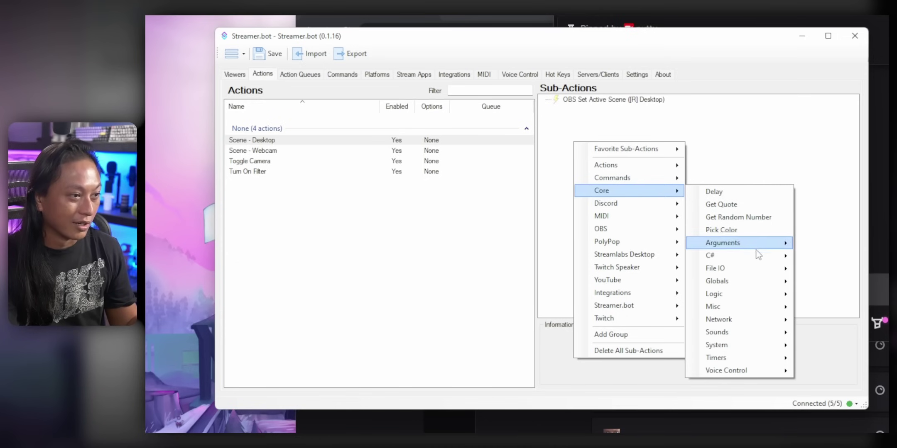
pyautogui.click(834, 257)
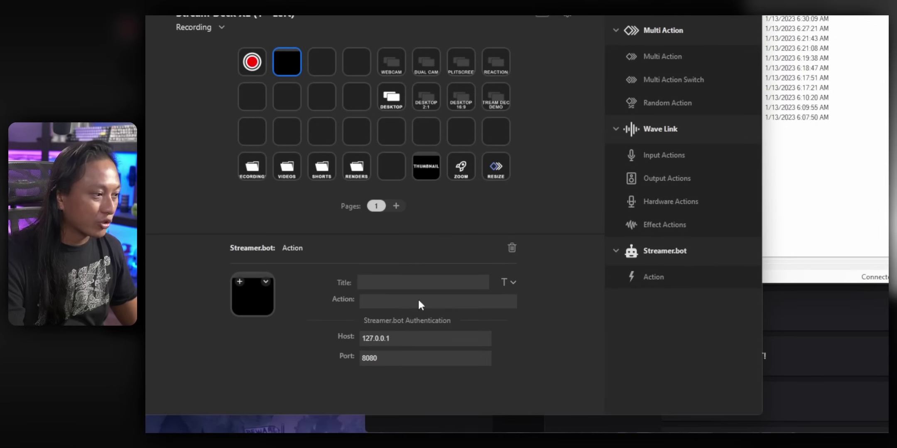
# Examine the list of Streamer.bot actions that can be assigned to the new Stream Deck key.
pyautogui.click(419, 382)
pyautogui.scroll(-10, 474, 315)
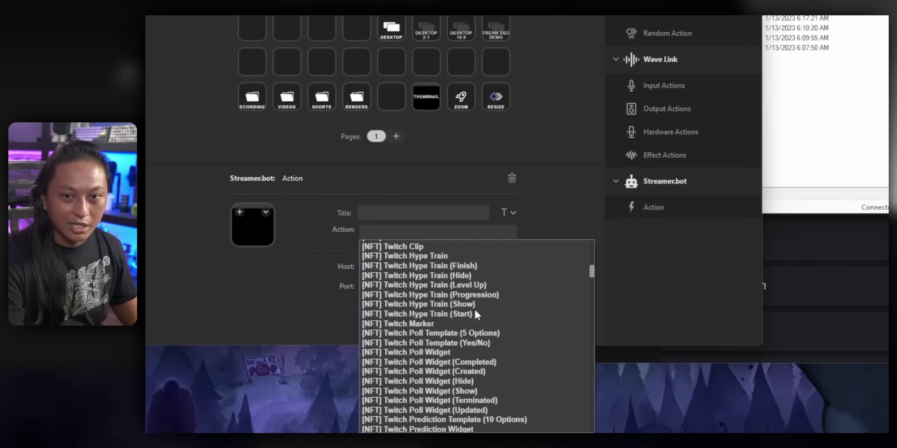
pyautogui.scroll(-20, 476, 312)
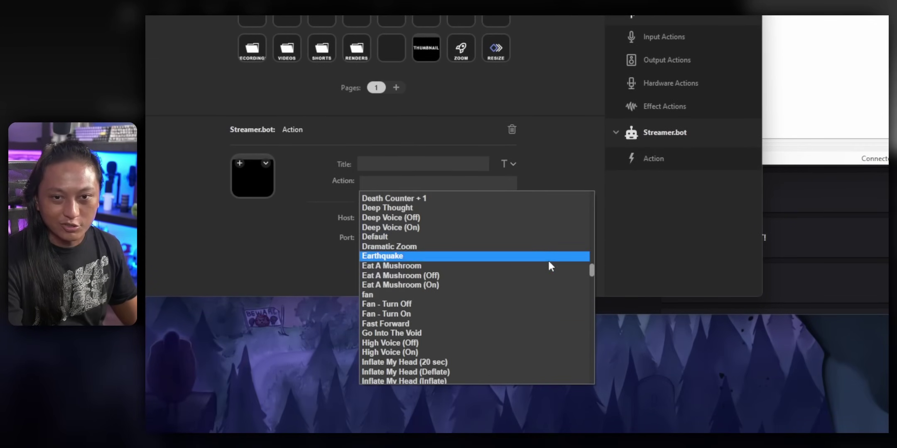
pyautogui.scroll(-20, 548, 262)
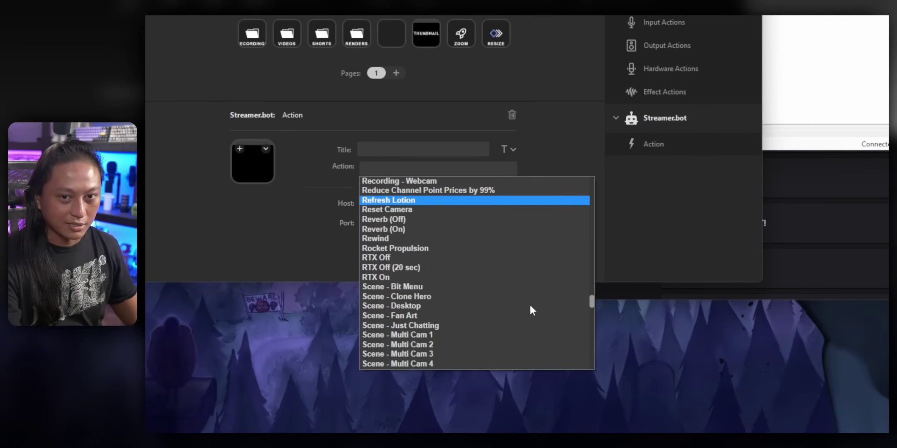
pyautogui.scroll(-12, 527, 306)
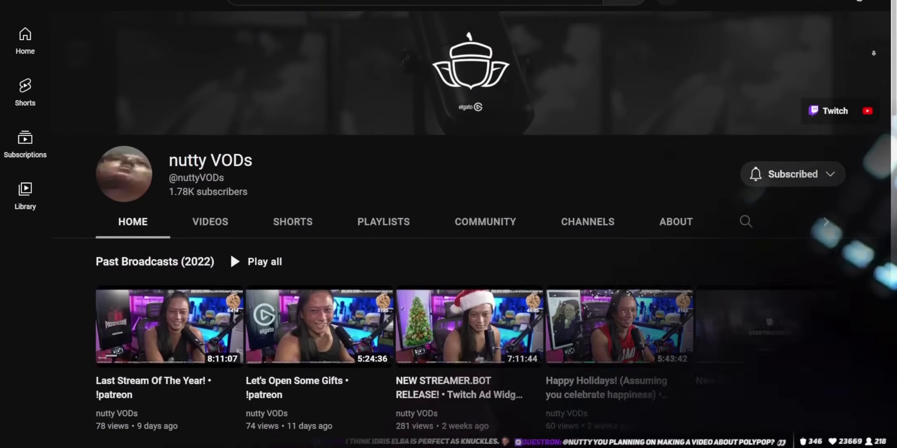
# Examine the nutty VODs YouTube channel's home page, including the Streamer.Bot and OBS Studio tips and tricks playlists.
pyautogui.scroll(-2, 230, 230)
pyautogui.scroll(-3, 490, 233)
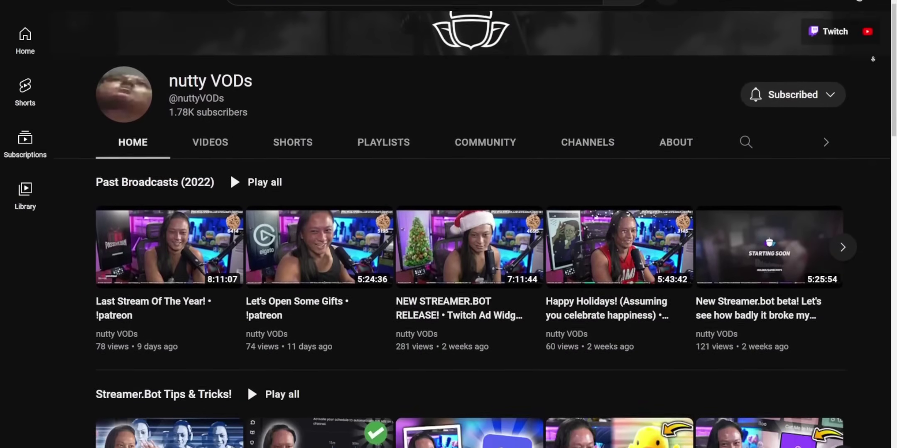
pyautogui.scroll(-3, 490, 232)
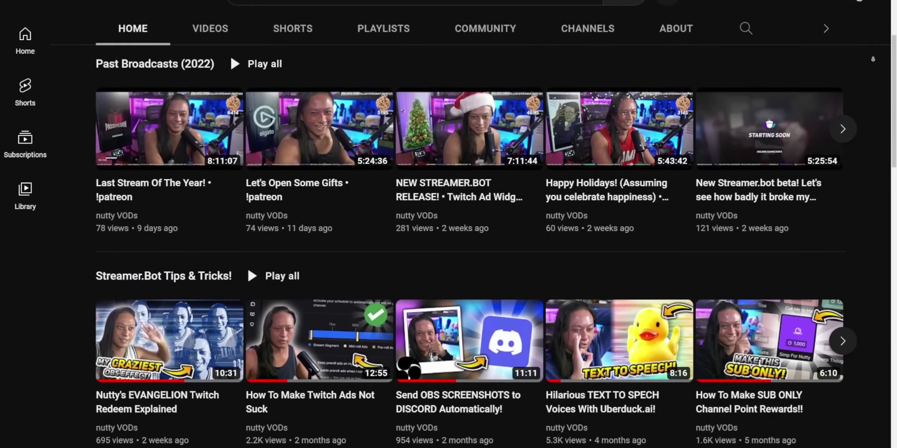
pyautogui.scroll(-3, 490, 233)
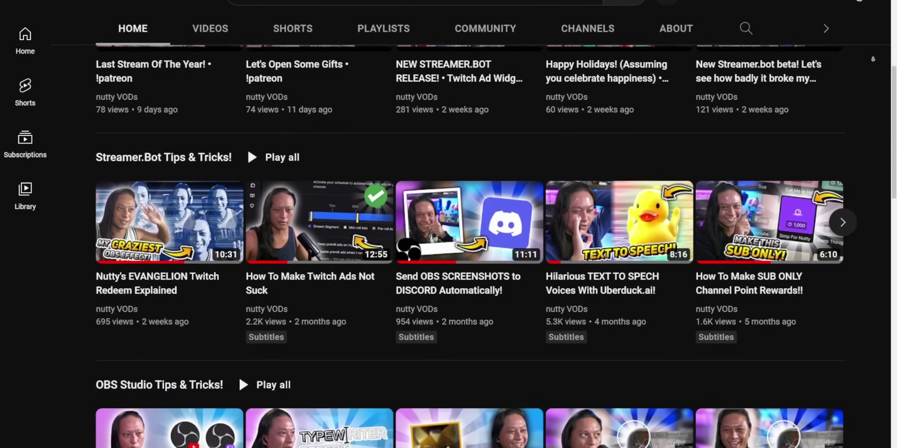
pyautogui.scroll(-3, 490, 232)
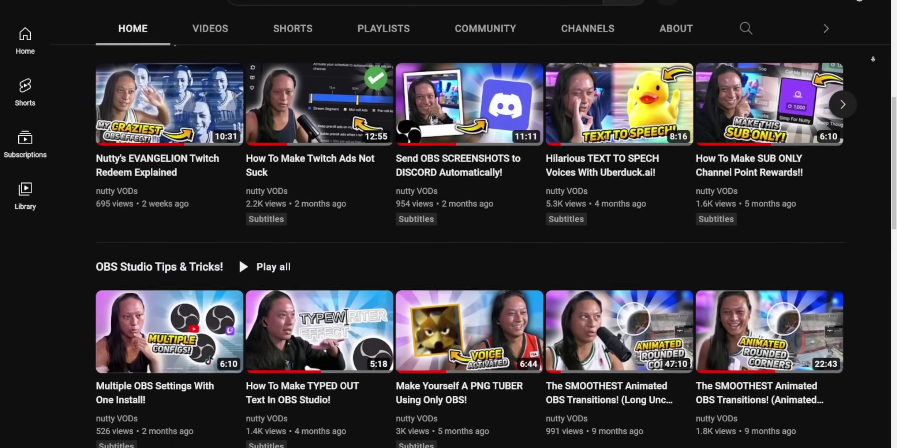
pyautogui.scroll(-3, 490, 232)
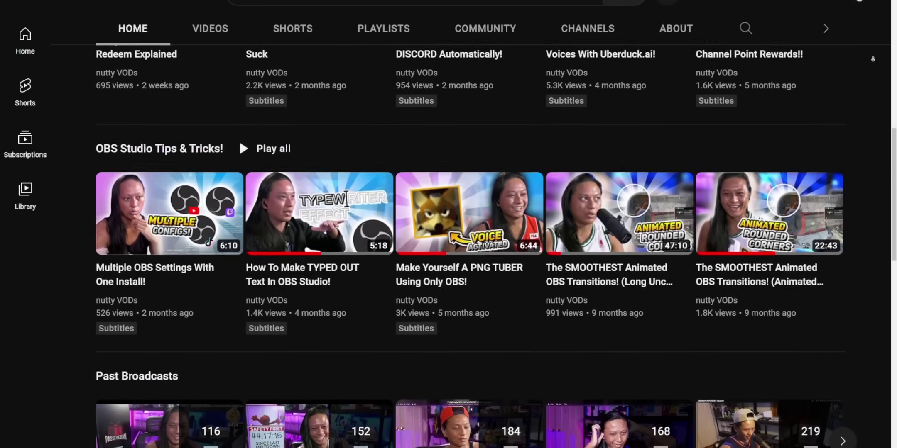
pyautogui.scroll(-2, 490, 233)
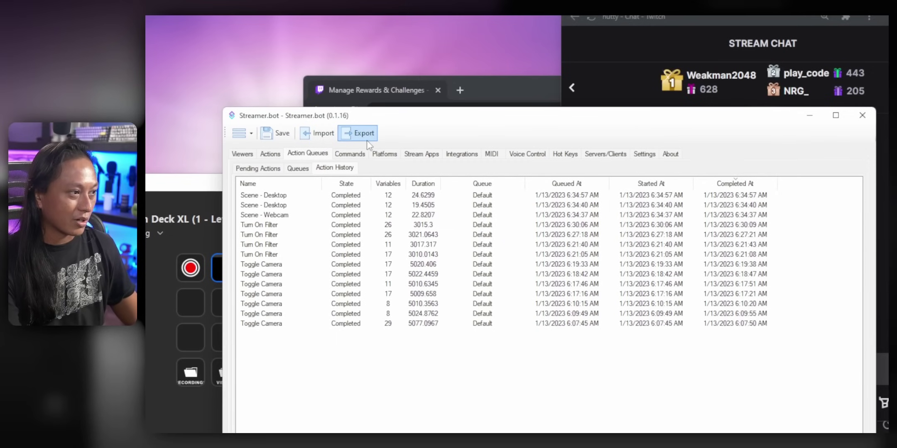
# Inspect Streamer.bot's export options with only the Turn On Filter action selected and its import dialog, closing both without exporting or importing.
pyautogui.click(365, 134)
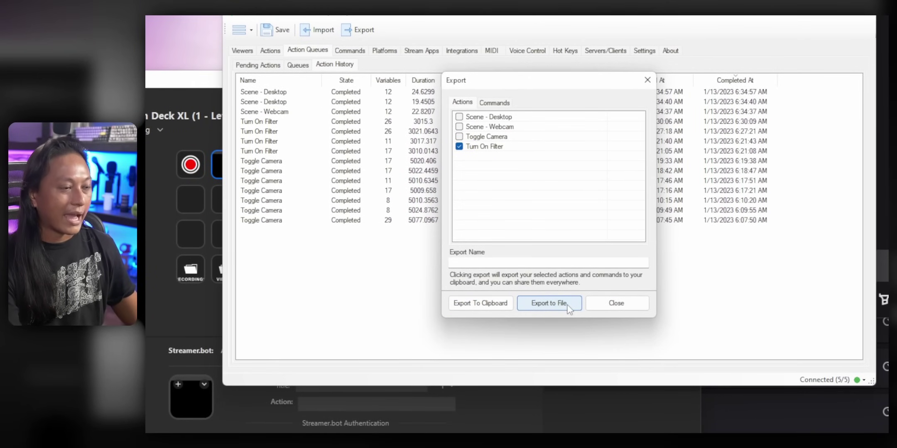
pyautogui.press('Escape')
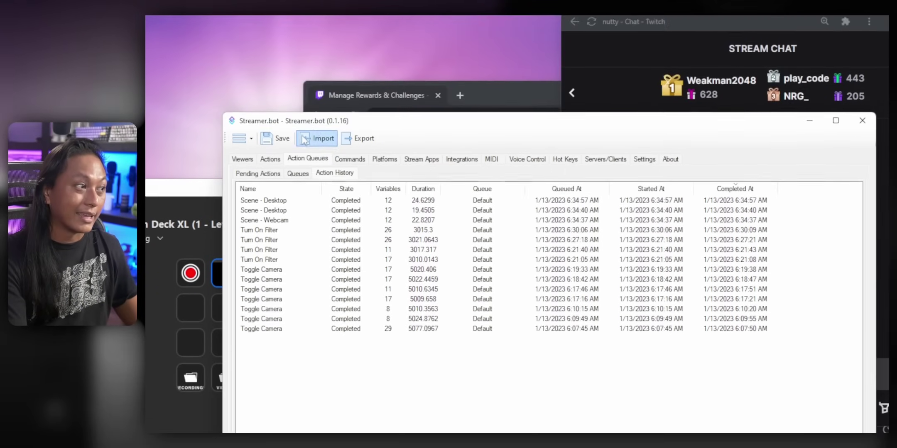
pyautogui.click(318, 30)
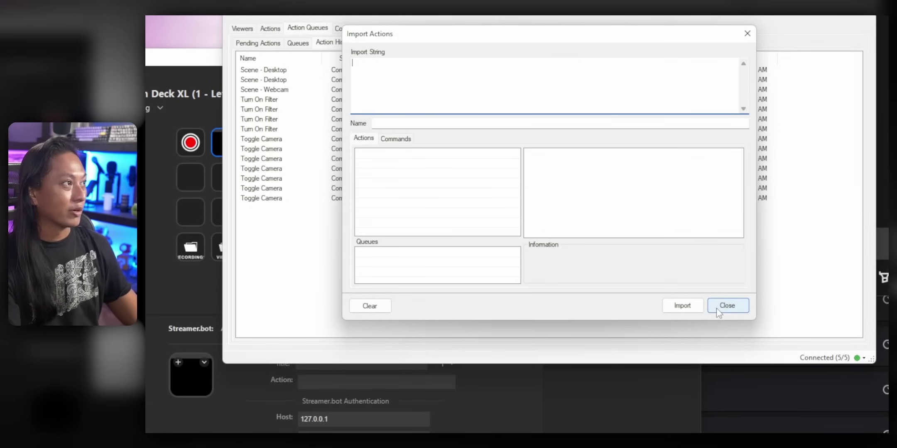
pyautogui.click(716, 308)
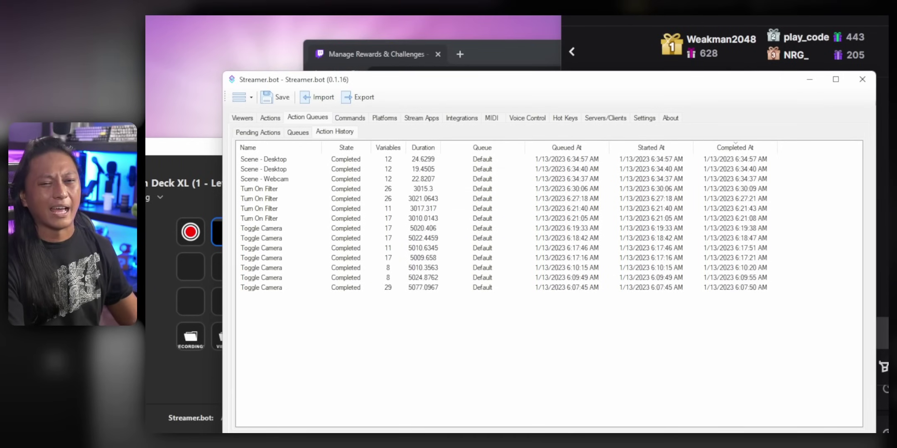
# In the nuttylmao/Streamer.bot-Actions GitHub repository, open urban-dictionary-command.nft and copy its entire import string.
pyautogui.moveTo(548, 16); pyautogui.dragTo(754, 190)
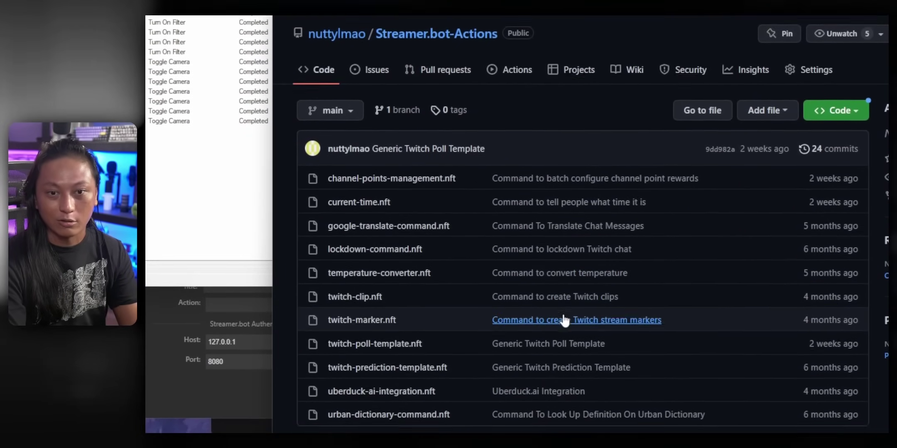
pyautogui.scroll(-1, 536, 313)
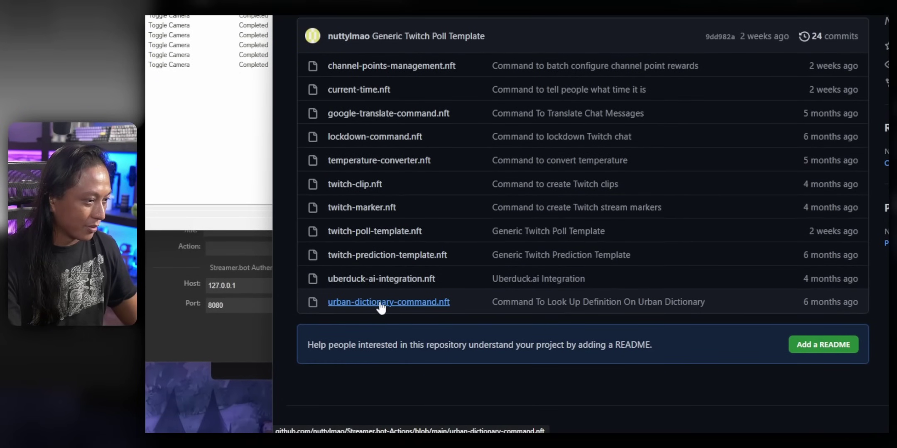
pyautogui.click(389, 303)
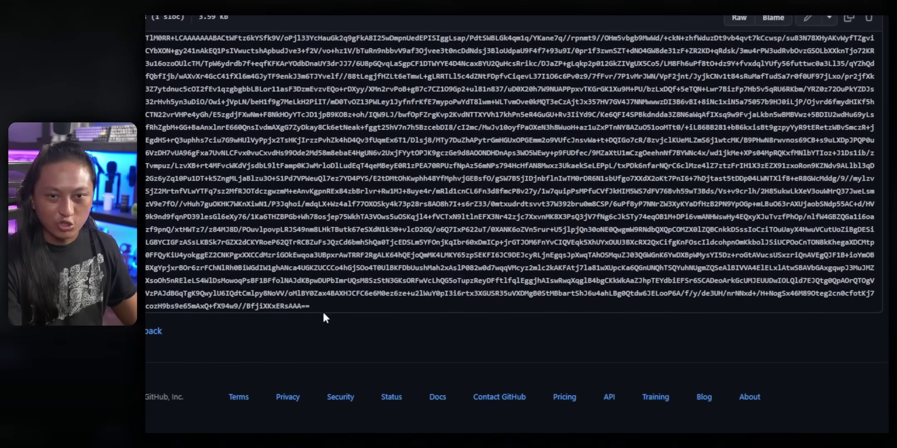
pyautogui.moveTo(322, 323); pyautogui.dragTo(146, 54)
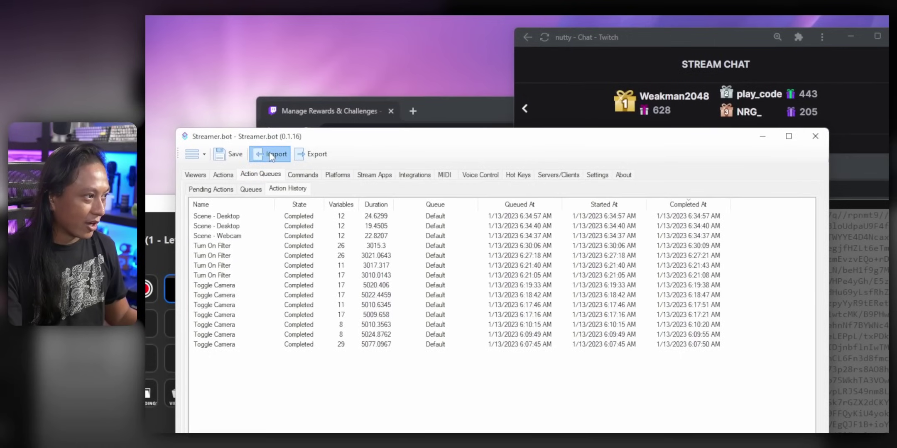
# In Streamer.bot, import the Nutty's Fun Tools! - Urban Dictionary action and its command from the copied import string.
pyautogui.click(270, 154)
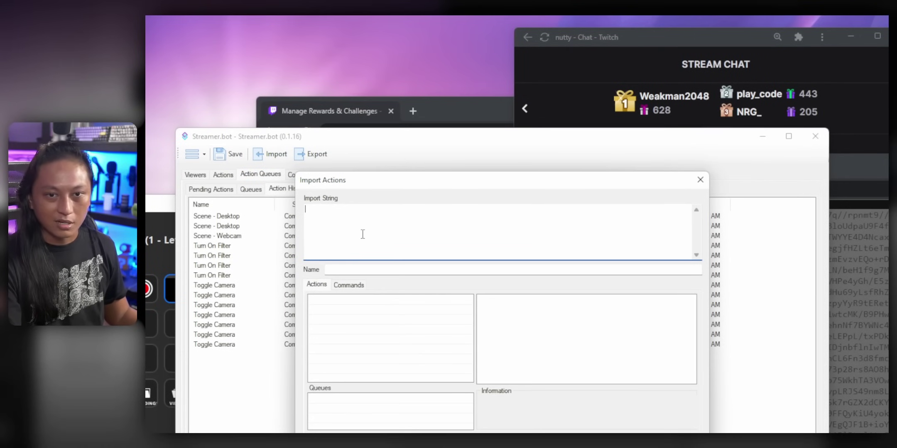
pyautogui.hotkey('ctrl', 'v')
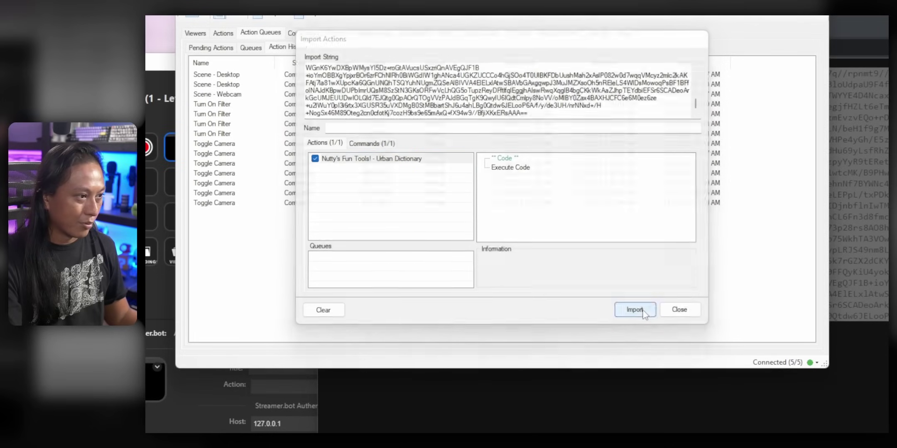
pyautogui.click(633, 309)
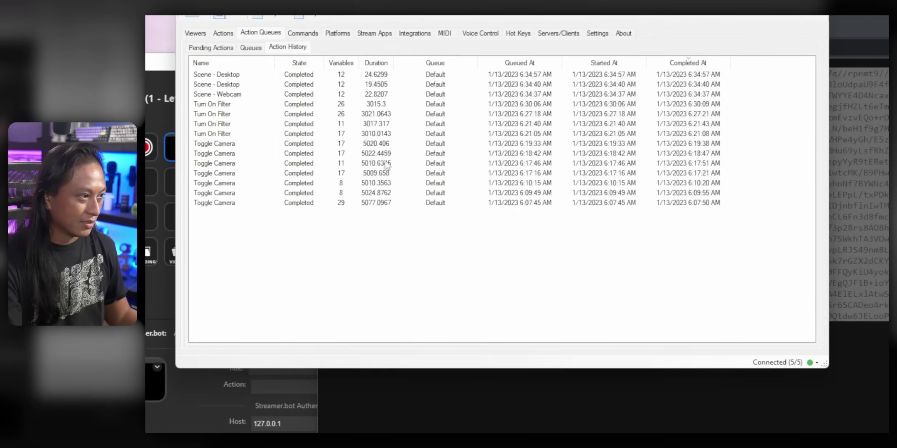
# Check the imported Urban Dictionary action and its !urban command in Streamer.bot.
pyautogui.click(223, 33)
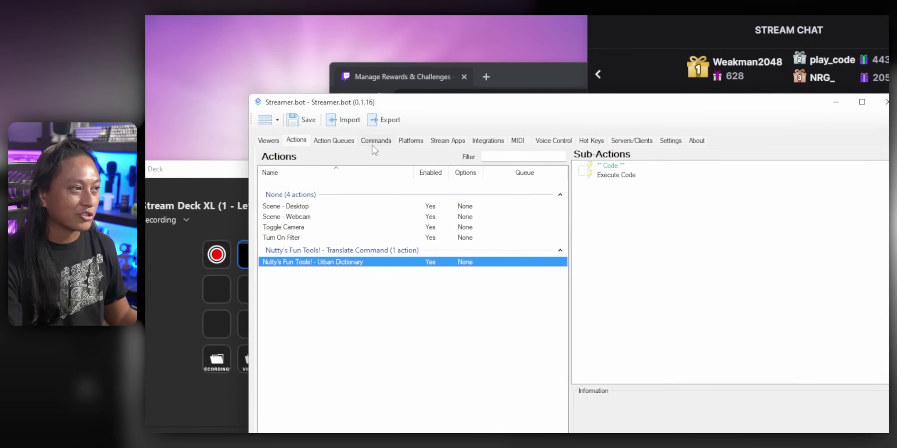
pyautogui.click(383, 142)
pyautogui.click(309, 208)
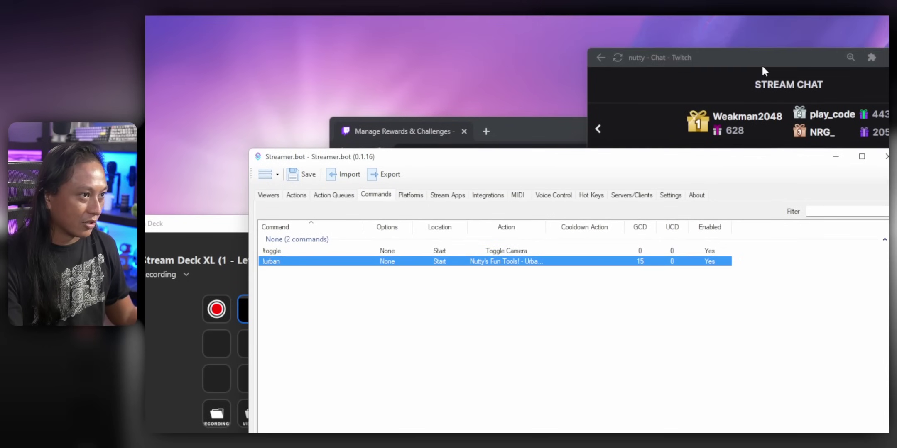
# Test the imported command by sending "!urban milkers" in the Twitch stream chat.
pyautogui.click(762, 62)
pyautogui.click(750, 411)
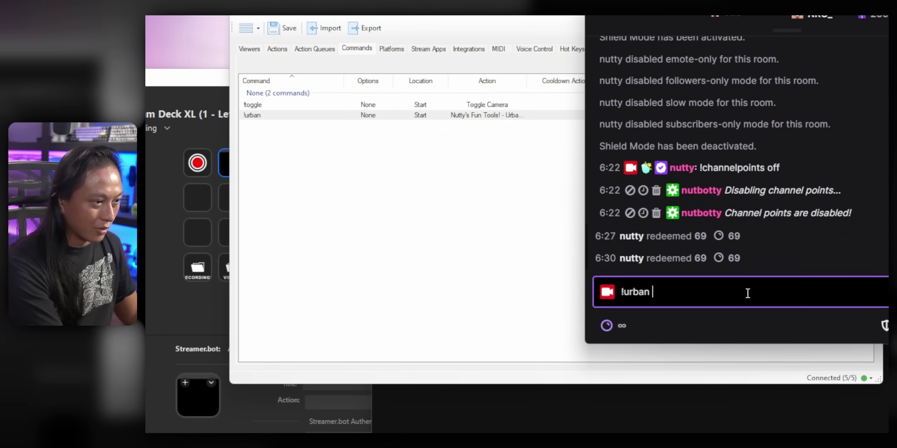
pyautogui.write('!urban ')
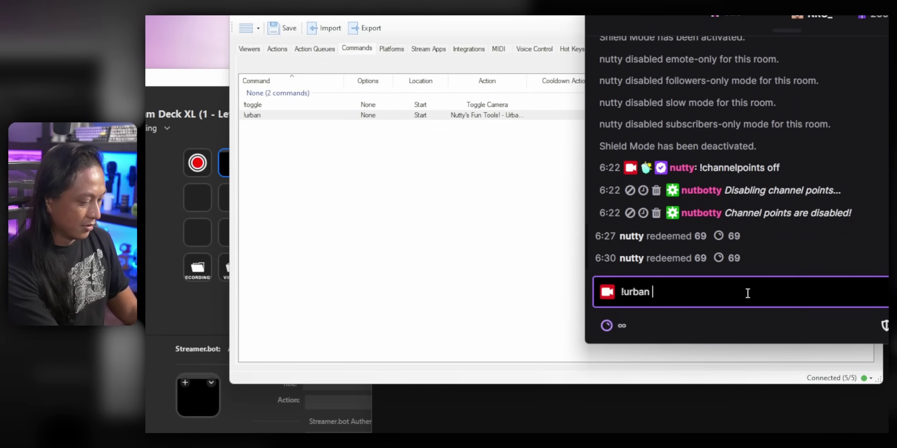
pyautogui.write('milkers')
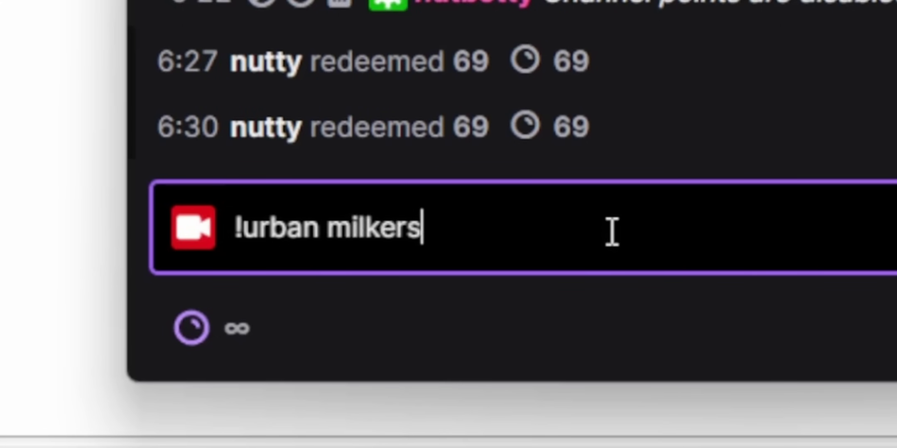
pyautogui.press('Return')
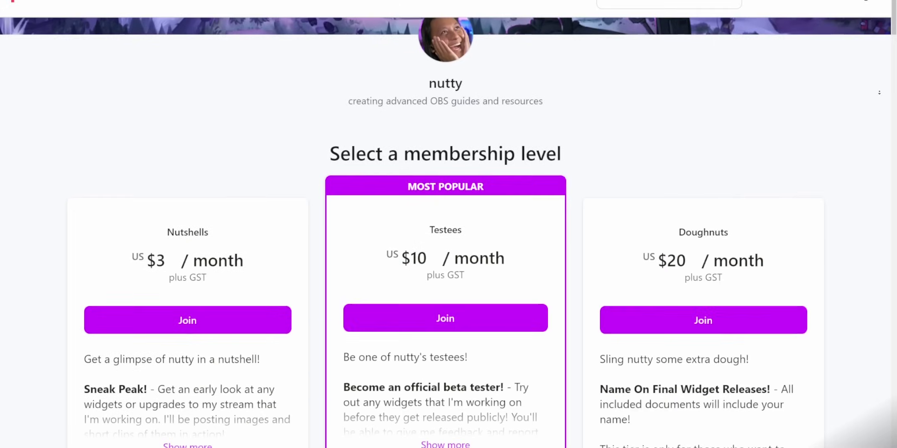
# Examine the Nutshells, Testees and Doughnuts membership levels and their benefits on the creator's Patreon page.
pyautogui.scroll(-2, 448, 232)
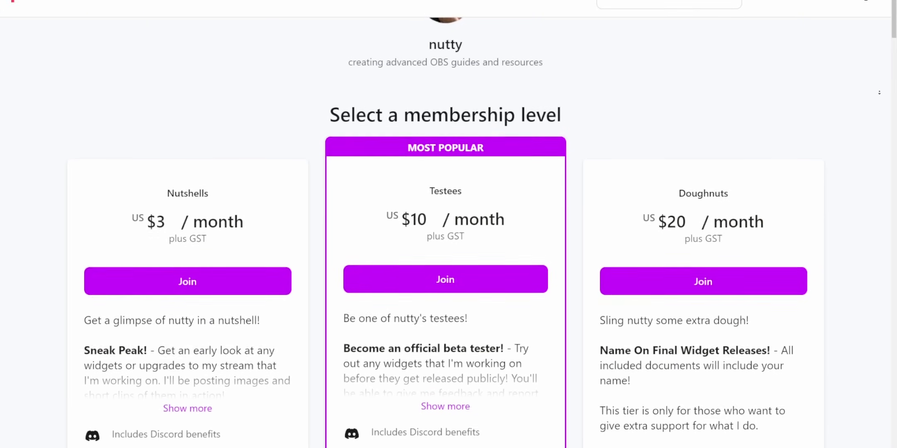
pyautogui.scroll(-2, 448, 233)
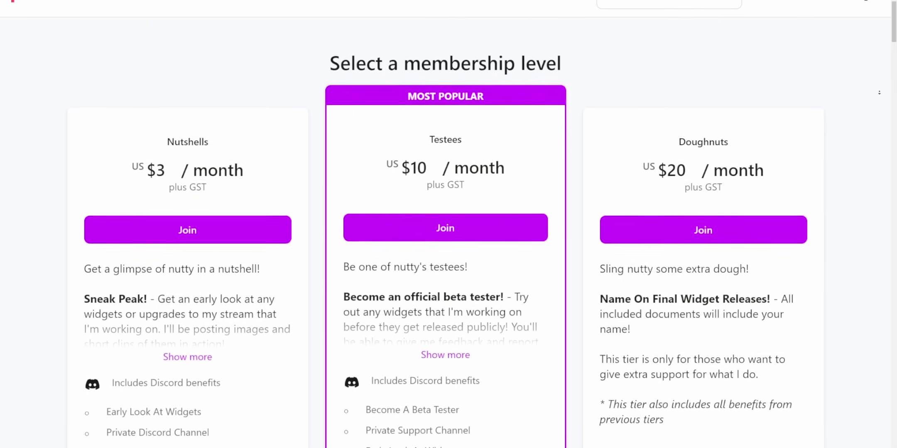
pyautogui.scroll(-2, 448, 232)
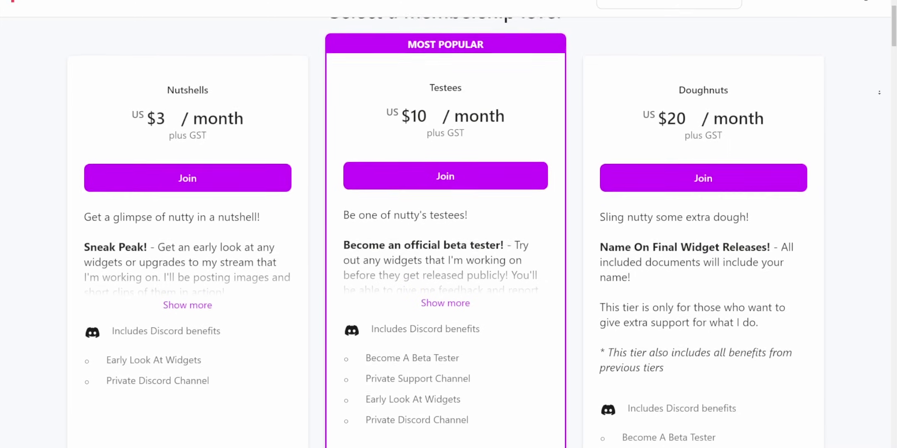
pyautogui.scroll(-2, 449, 233)
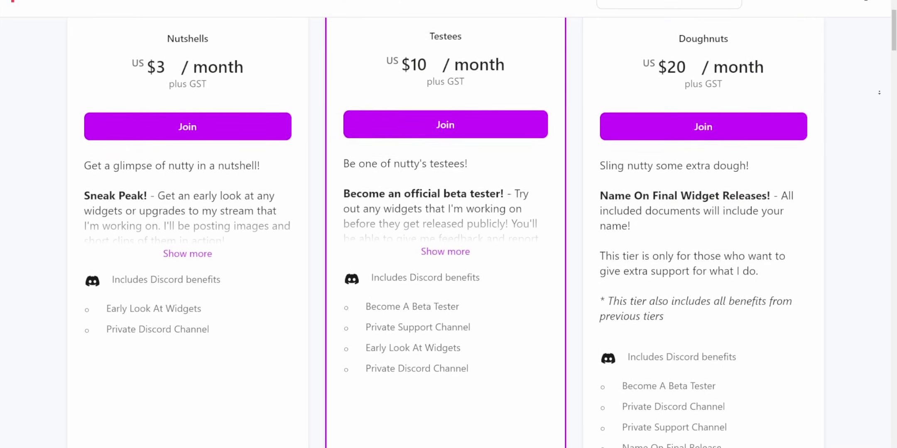